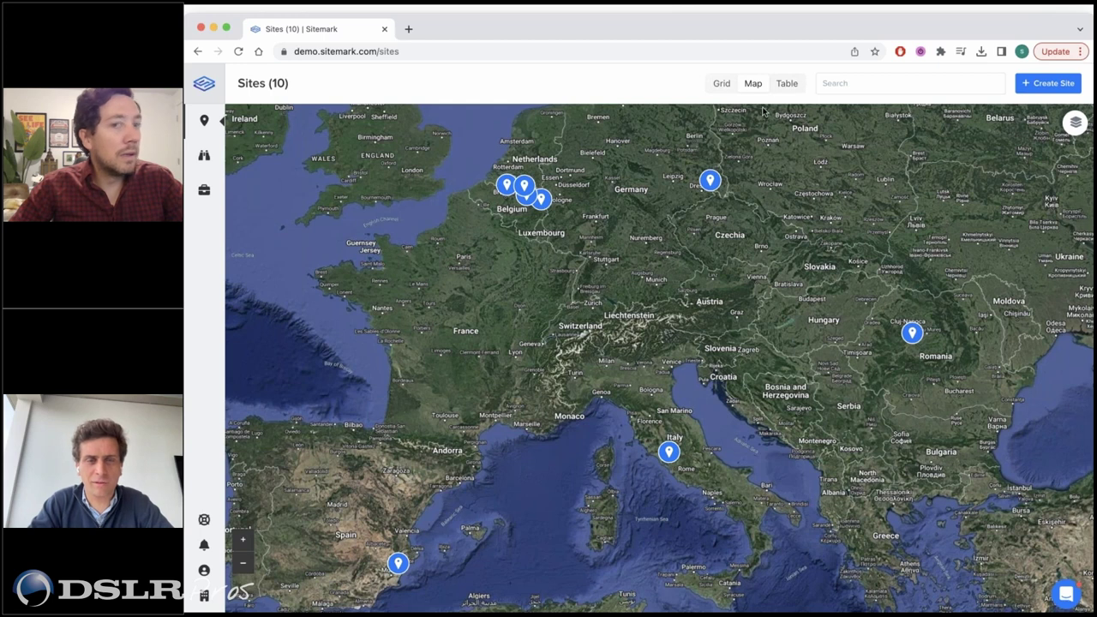
Show the sites as a table and as a grid, and open the Solar Inspection Pro site.
{"action": "left_click", "coordinate": [785, 83]}
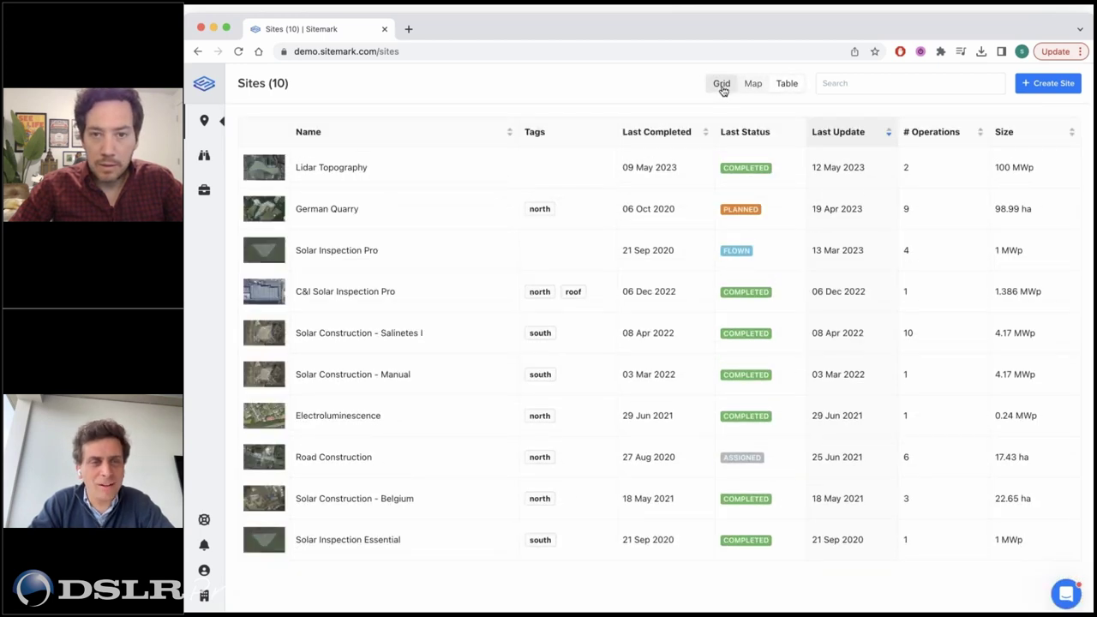
{"action": "left_click", "coordinate": [722, 86]}
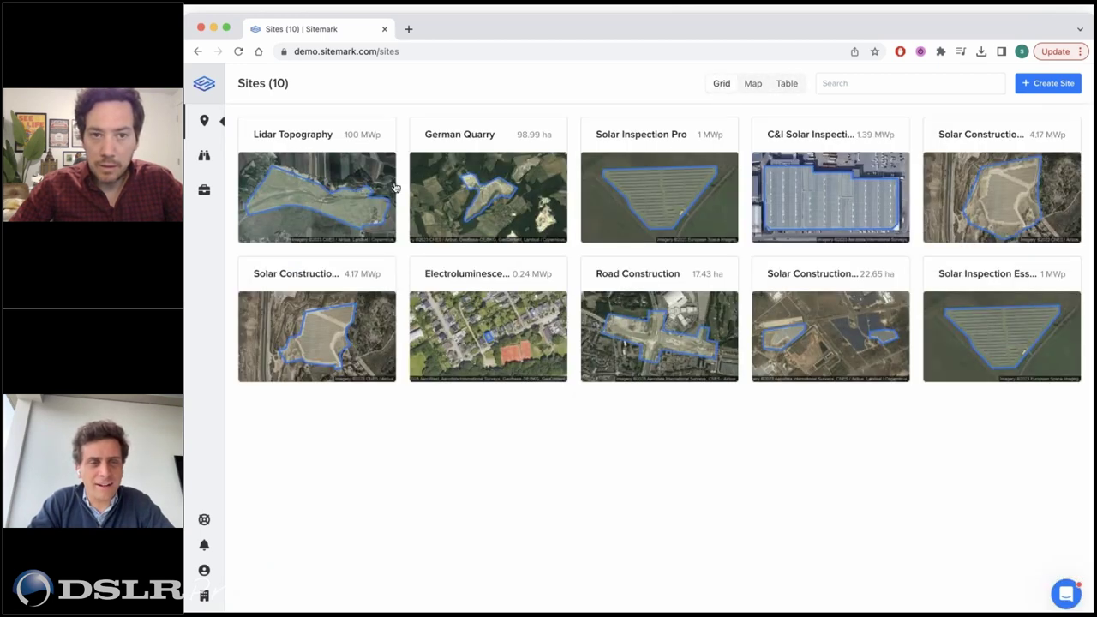
{"action": "left_click", "coordinate": [655, 210]}
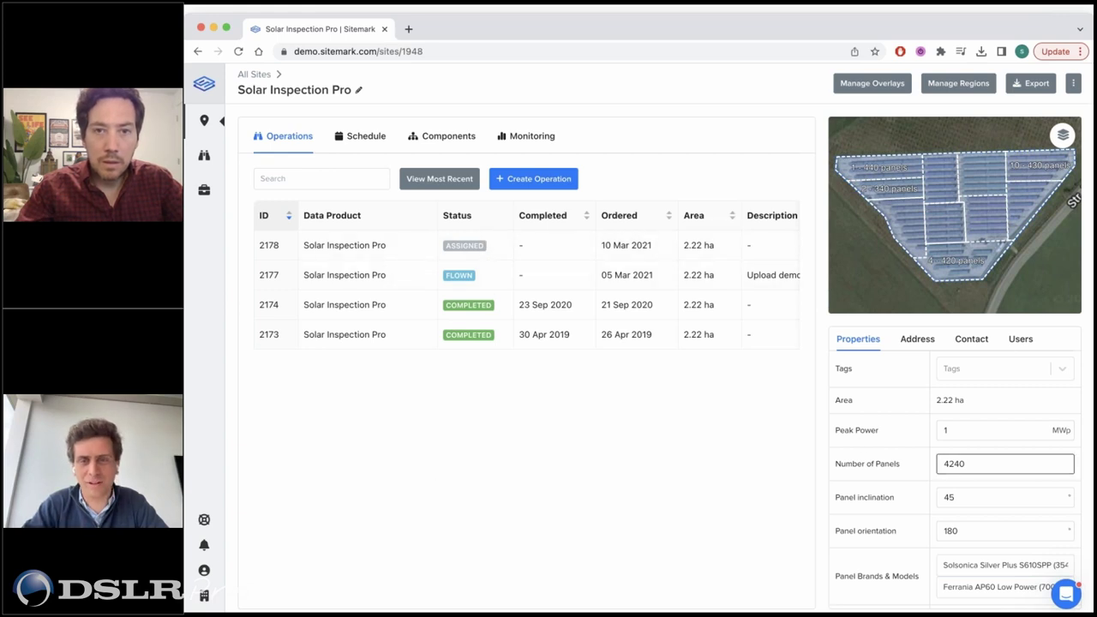
Check the site's users and properties, and open completed operation 2174.
{"action": "left_click", "coordinate": [1021, 340]}
{"action": "left_click", "coordinate": [867, 340]}
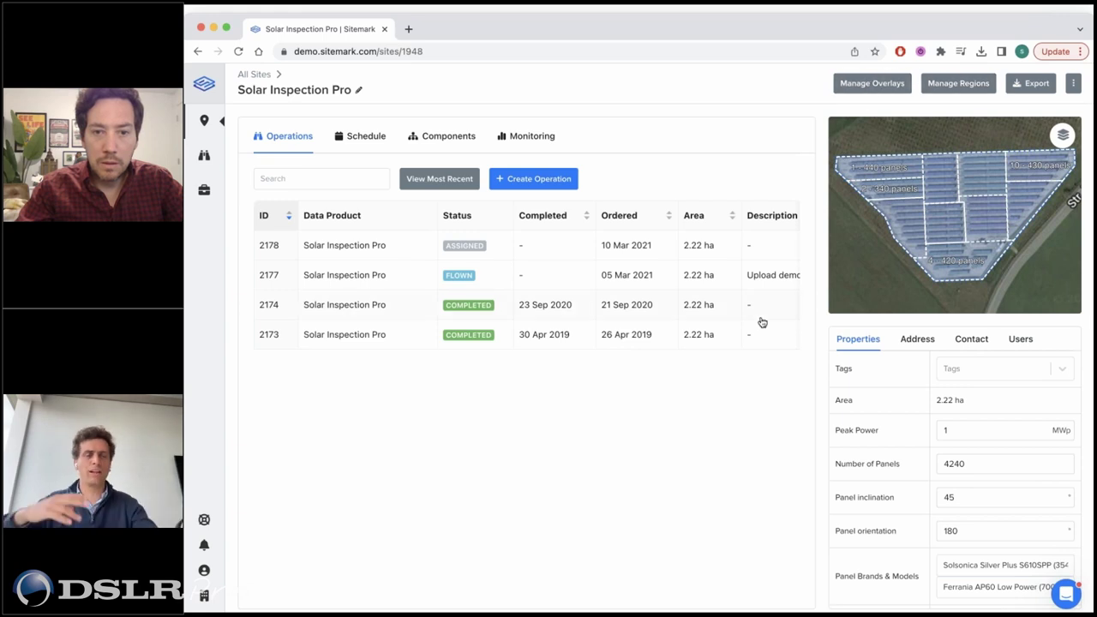
{"action": "left_click", "coordinate": [306, 305]}
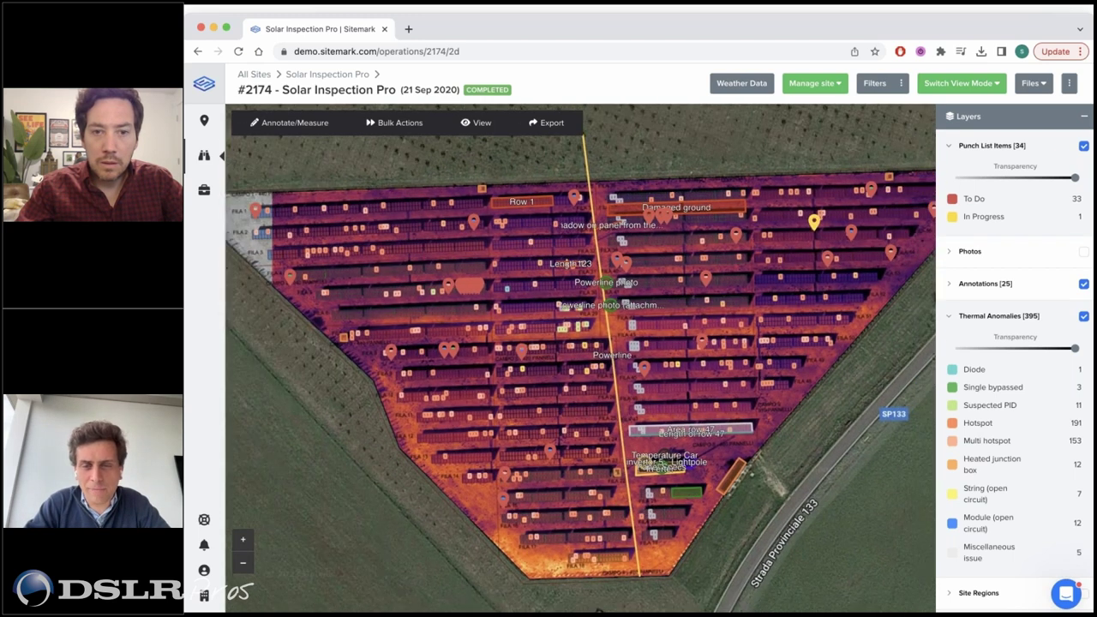
Hide the punch list items, thermal anomalies, annotations and thermal orthomosaic so the RGB orthomosaic shows with the panel layout.
{"action": "left_click", "coordinate": [1084, 148]}
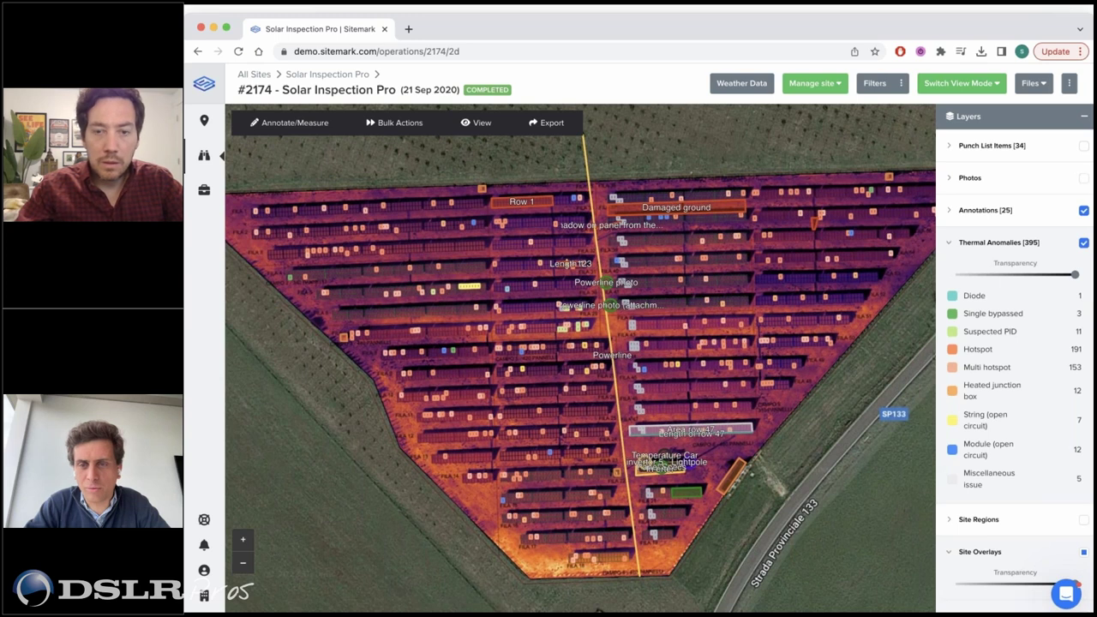
{"action": "left_click", "coordinate": [1083, 243]}
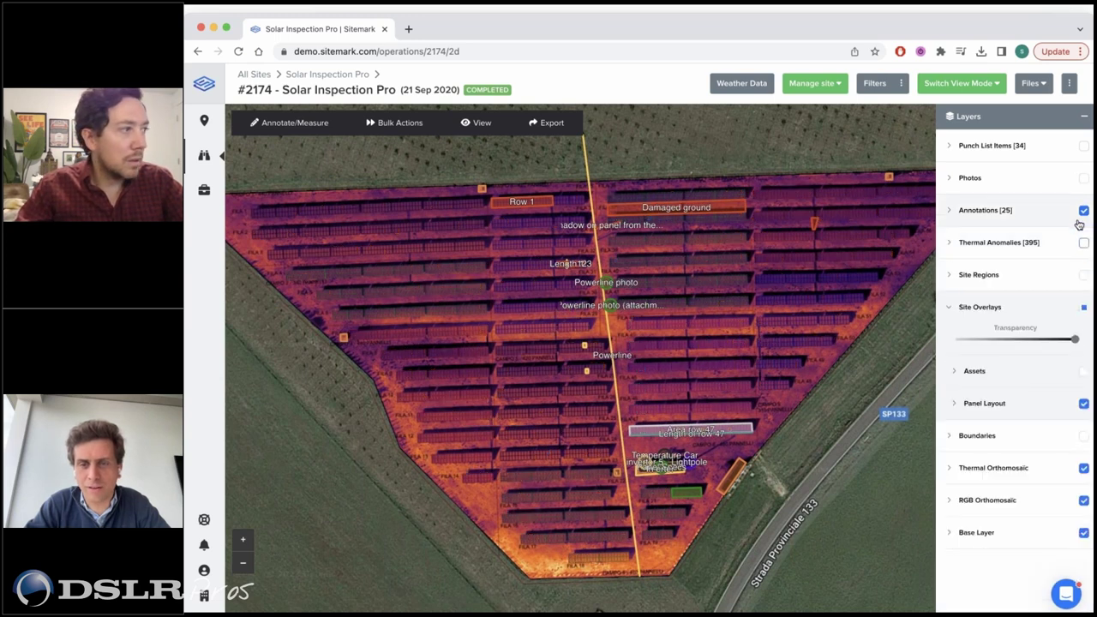
{"action": "left_click", "coordinate": [1082, 212]}
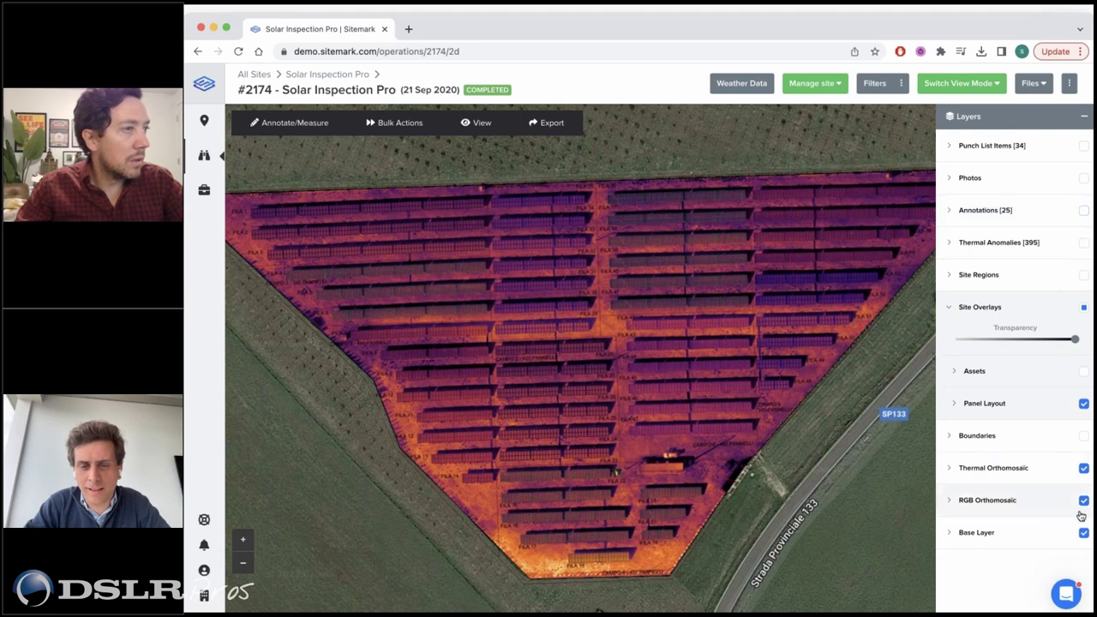
{"action": "left_click", "coordinate": [1083, 469]}
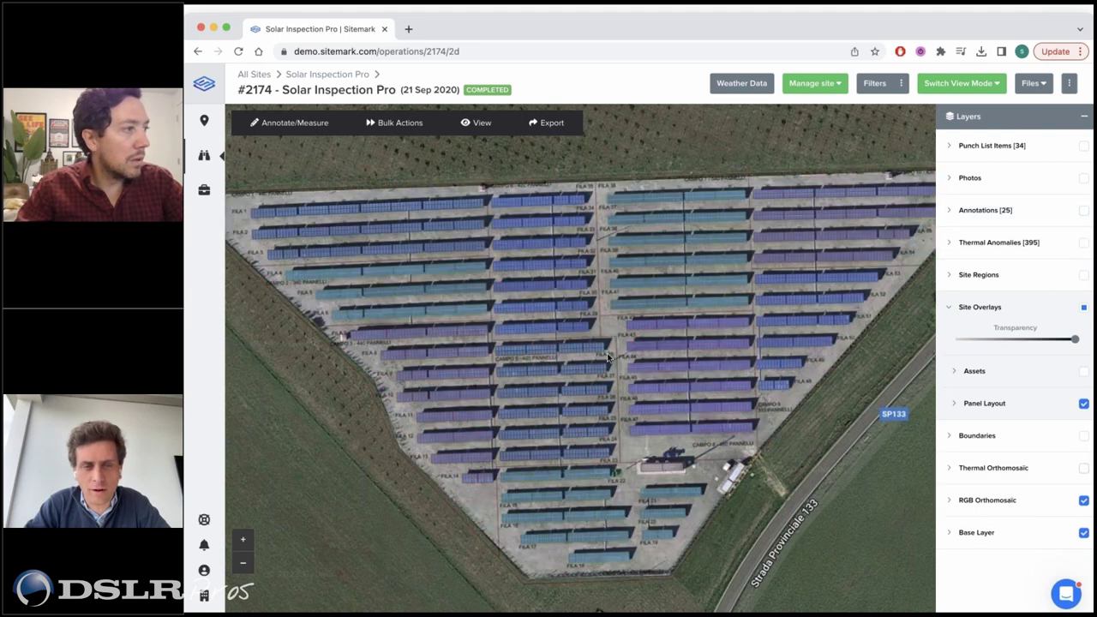
Compare the panel rows with all site overlays shown, with none, and with only the Panel Layout overlay.
{"action": "scroll", "coordinate": [608, 358], "scroll_direction": "up", "scroll_amount": 5}
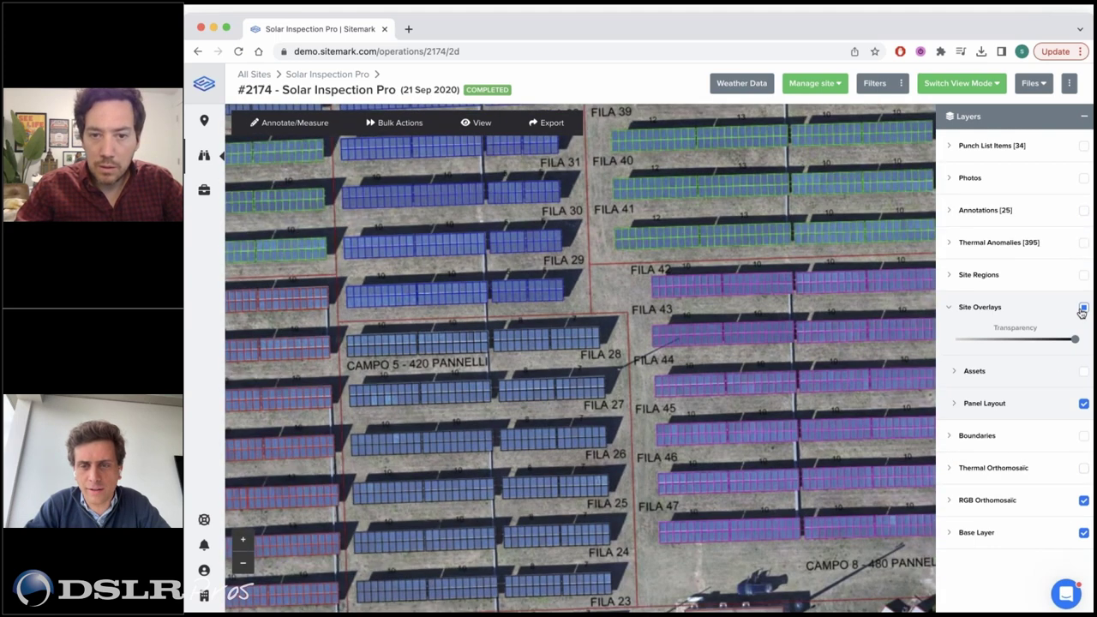
{"action": "left_click", "coordinate": [1083, 308]}
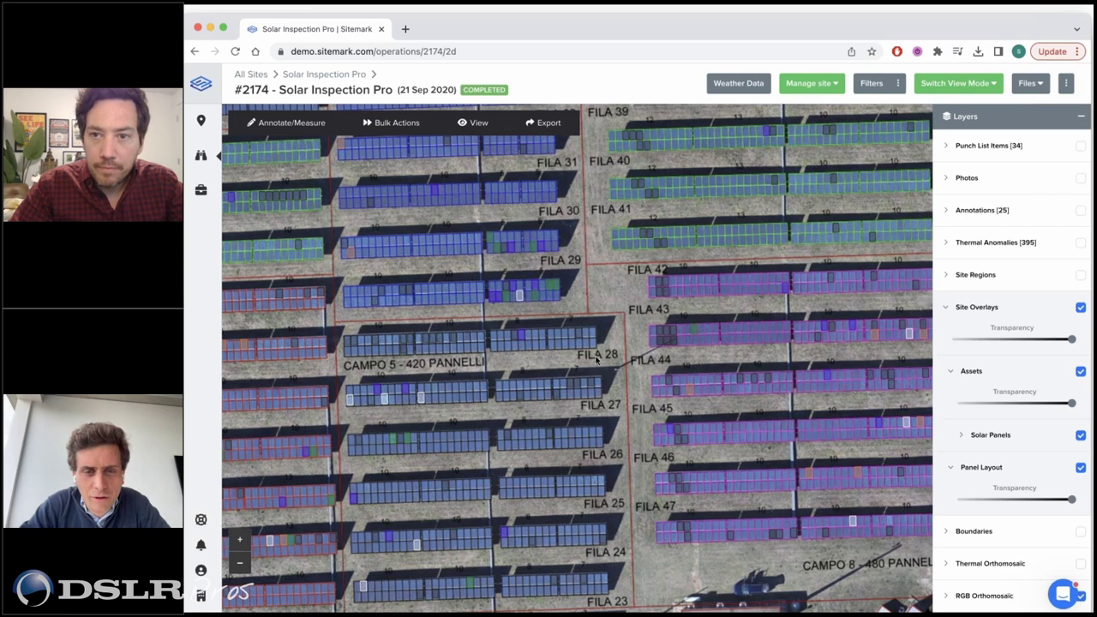
{"action": "scroll", "coordinate": [490, 377], "scroll_direction": "up", "scroll_amount": 2}
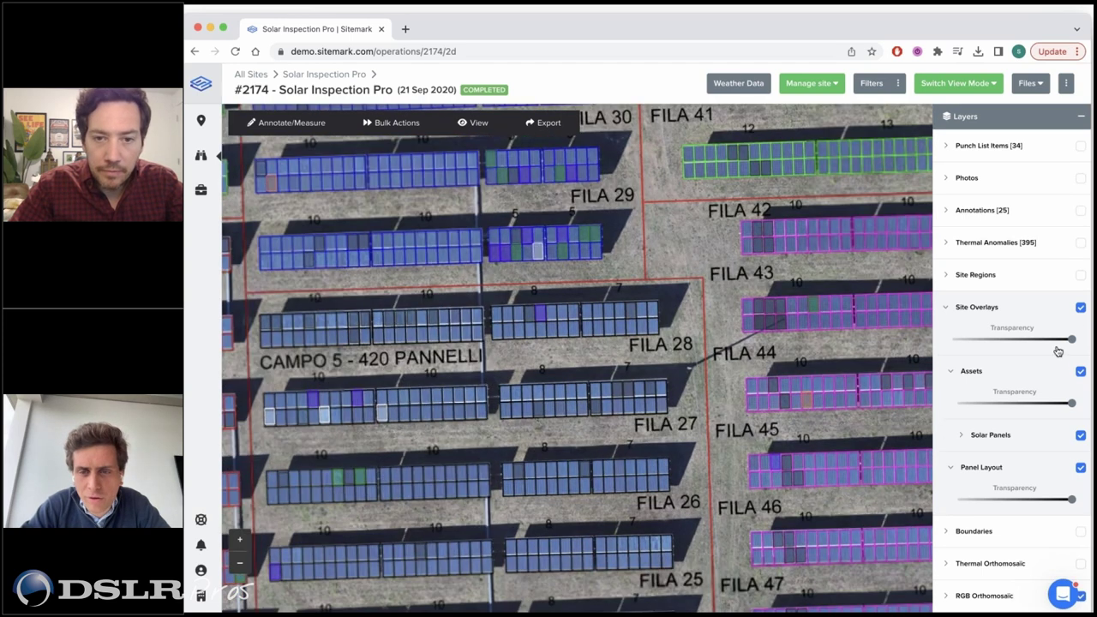
{"action": "left_click", "coordinate": [1081, 307]}
{"action": "left_click_drag", "start_coordinate": [480, 334], "coordinate": [613, 336]}
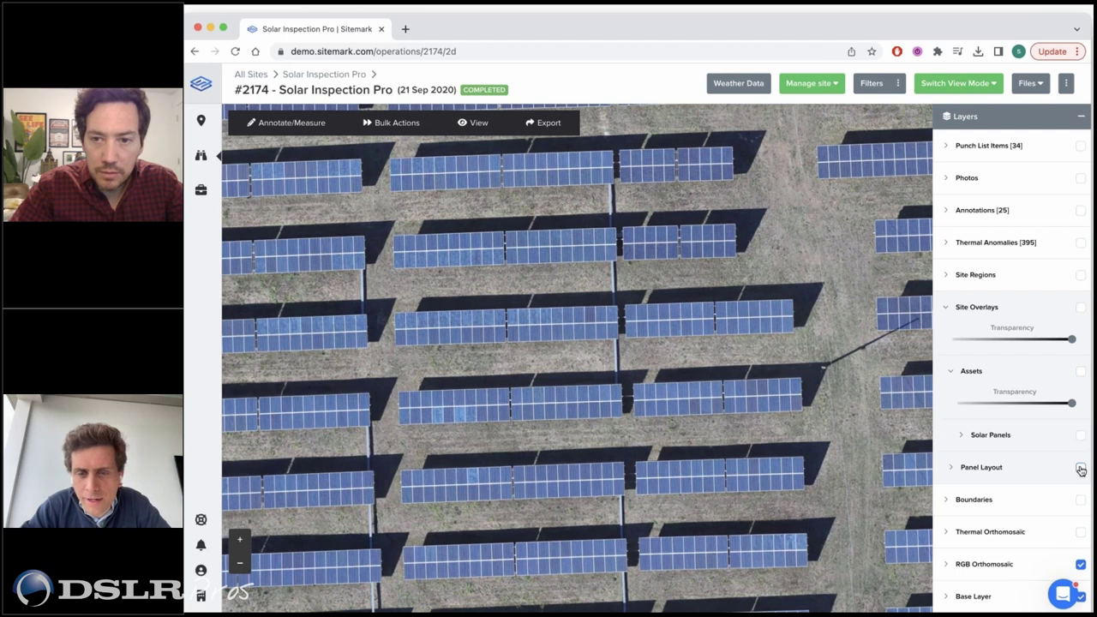
{"action": "left_click", "coordinate": [1081, 468]}
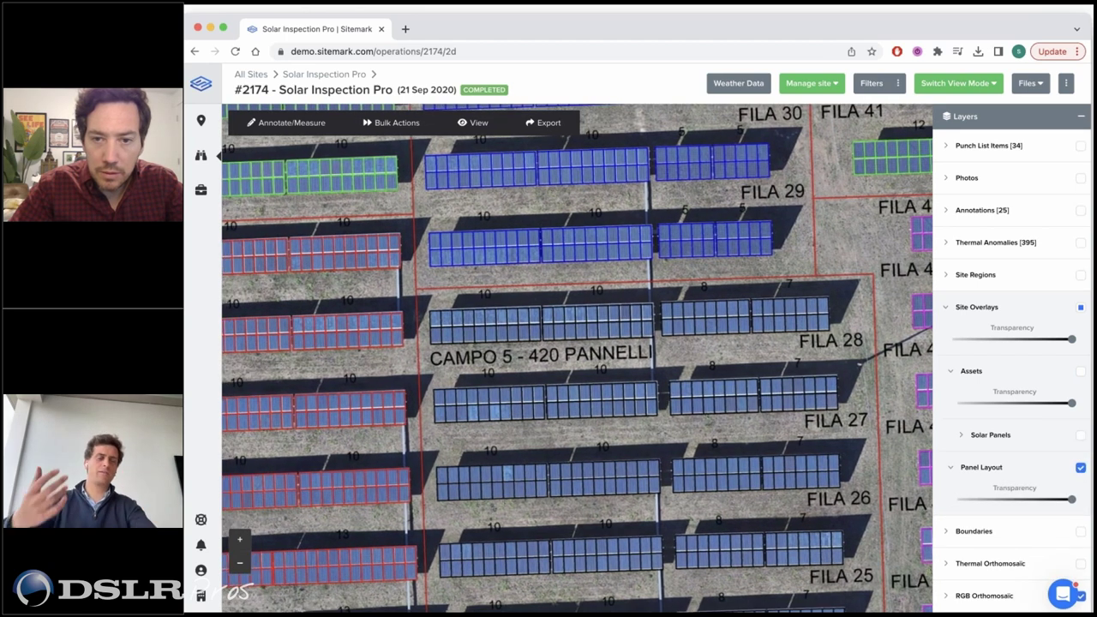
Show the annotations and punch list items at the damaged cable between the red-outlined panel rows.
{"action": "left_click_drag", "start_coordinate": [548, 334], "coordinate": [588, 305]}
{"action": "left_click_drag", "start_coordinate": [611, 339], "coordinate": [677, 345]}
{"action": "scroll", "coordinate": [677, 345], "scroll_direction": "up", "scroll_amount": 3}
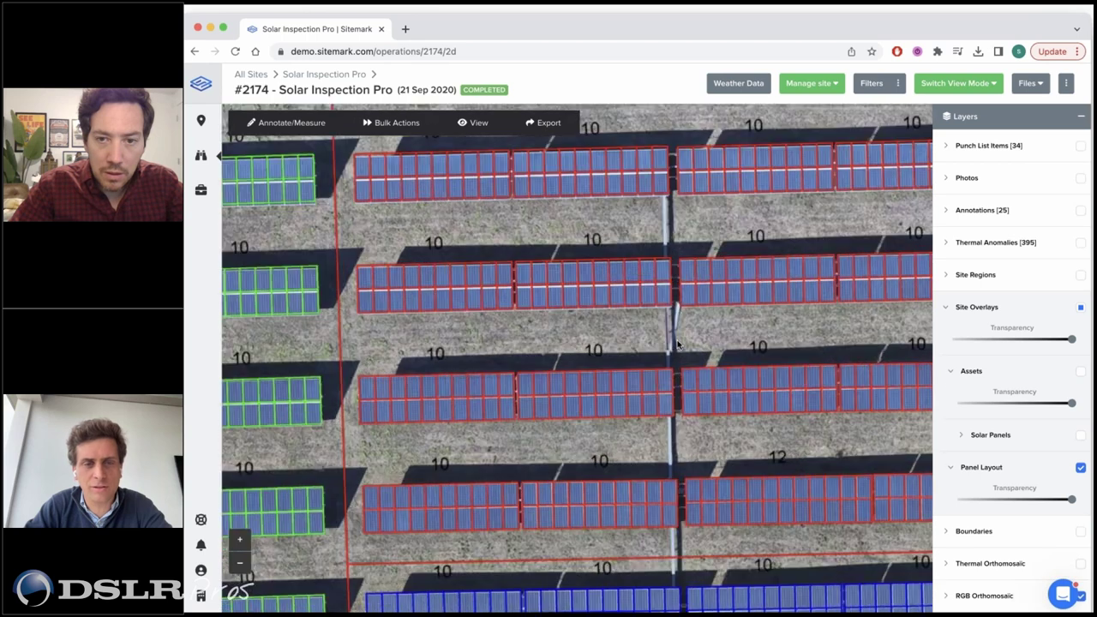
{"action": "scroll", "coordinate": [677, 345], "scroll_direction": "up", "scroll_amount": 5}
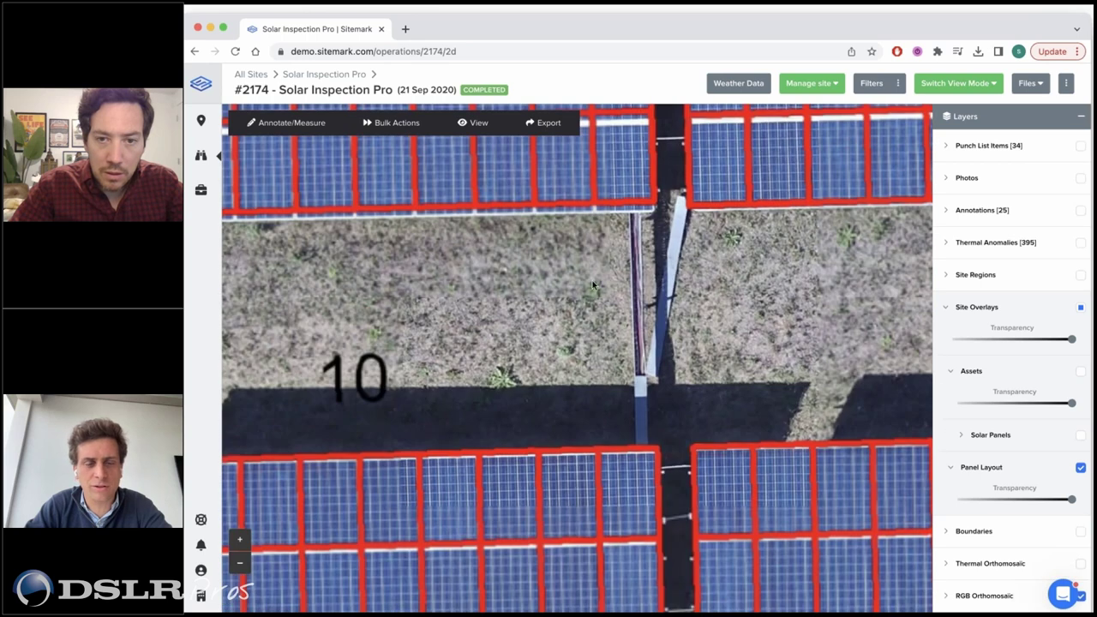
{"action": "left_click", "coordinate": [1080, 212]}
{"action": "left_click", "coordinate": [1080, 146]}
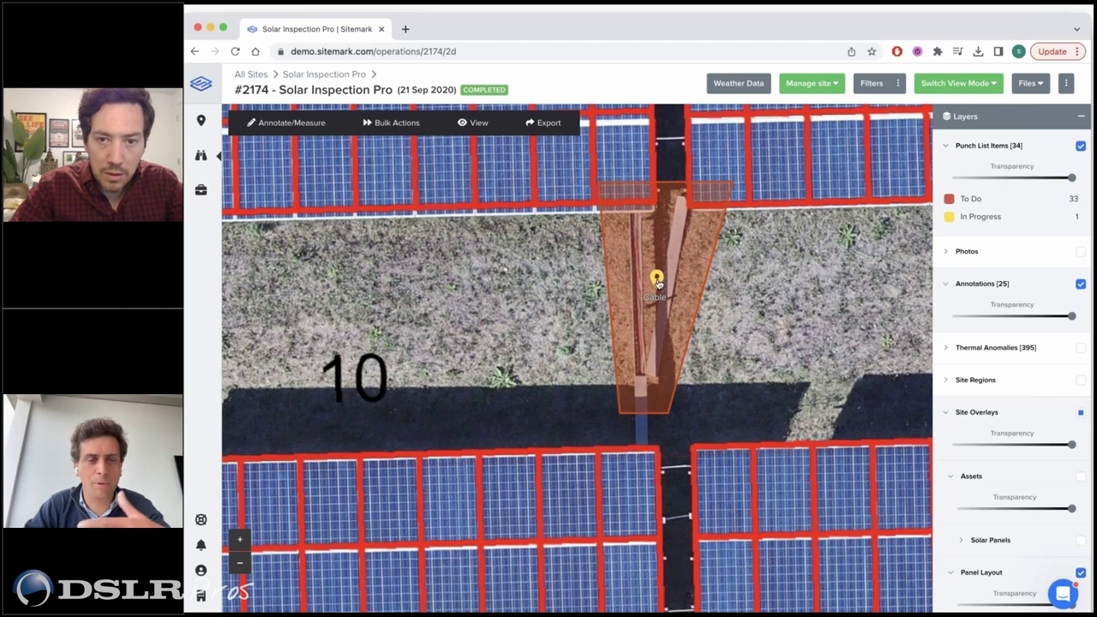
Set the status of the Cable punch list item to Resolved and save it.
{"action": "left_click", "coordinate": [656, 278]}
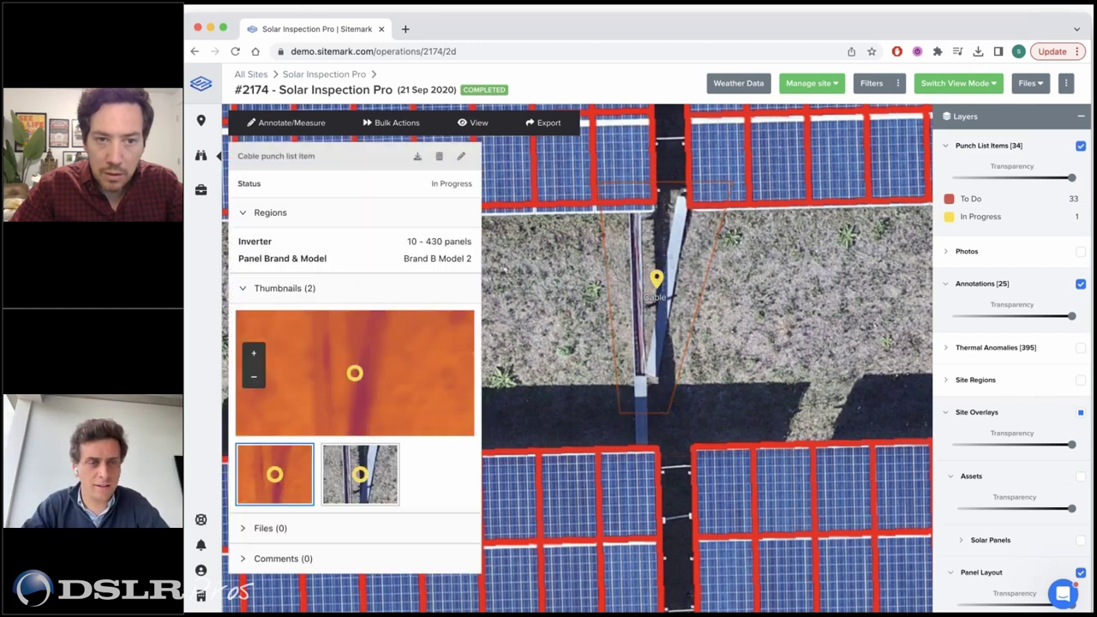
{"action": "left_click", "coordinate": [460, 156]}
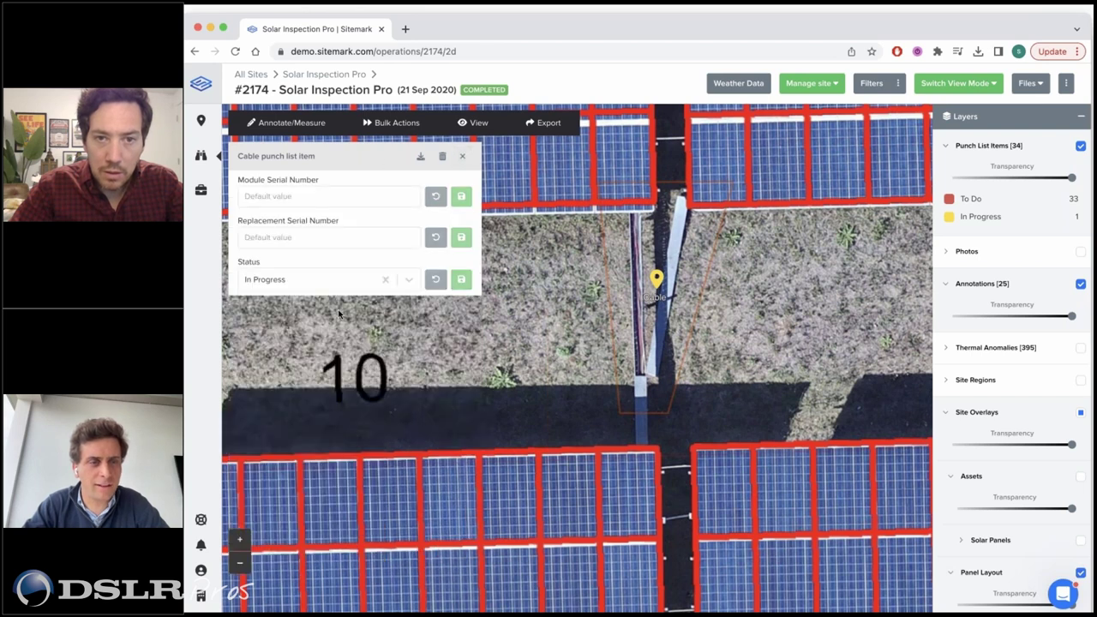
{"action": "left_click", "coordinate": [343, 279]}
{"action": "left_click", "coordinate": [314, 357]}
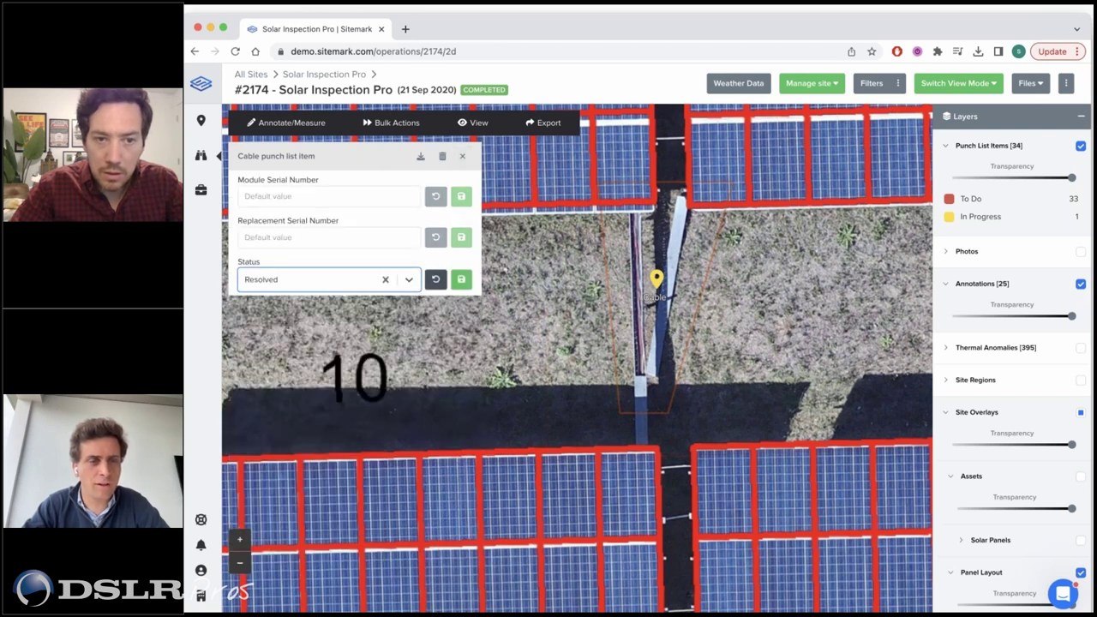
{"action": "left_click", "coordinate": [461, 279]}
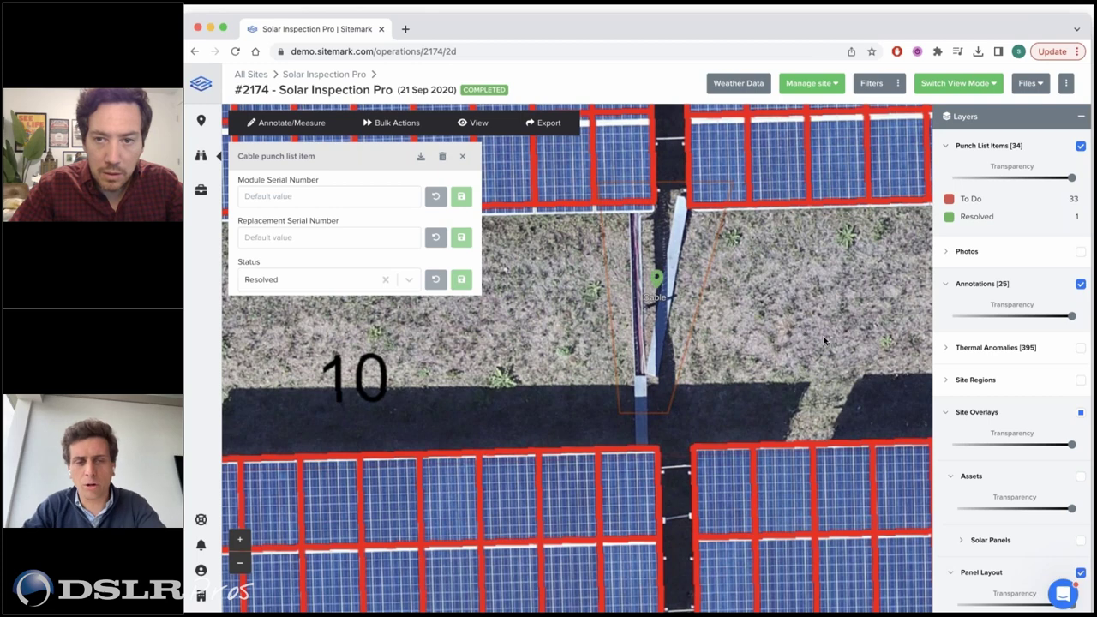
Show the thermal orthomosaic and hide the panel layout overlay across the surrounding panel rows.
{"action": "scroll", "coordinate": [797, 334], "scroll_direction": "down", "scroll_amount": 5}
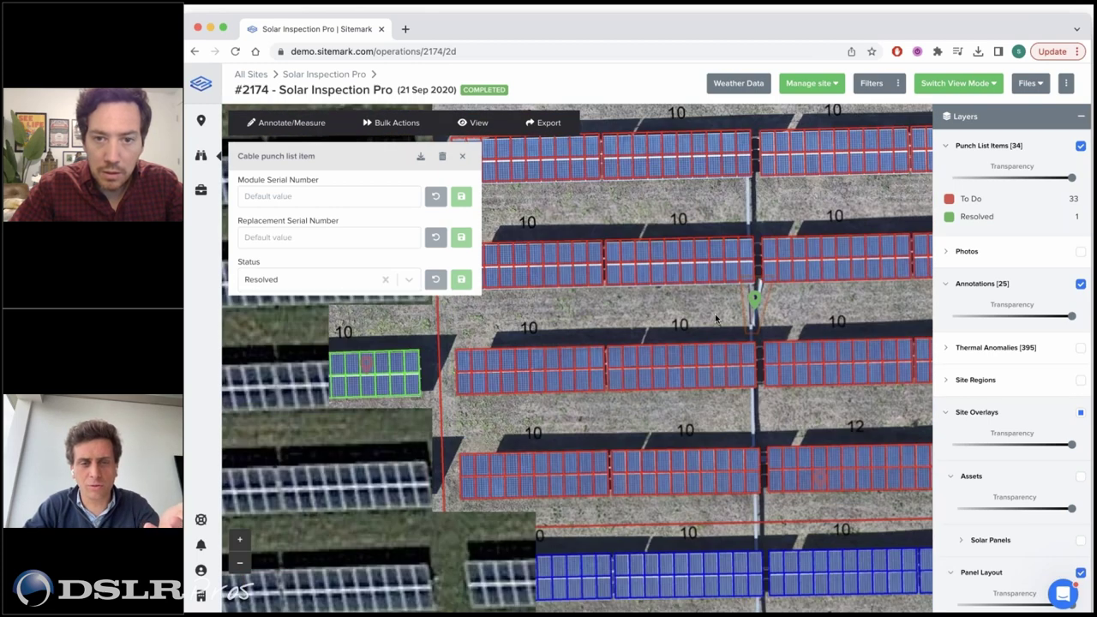
{"action": "scroll", "coordinate": [715, 314], "scroll_direction": "down", "scroll_amount": 3}
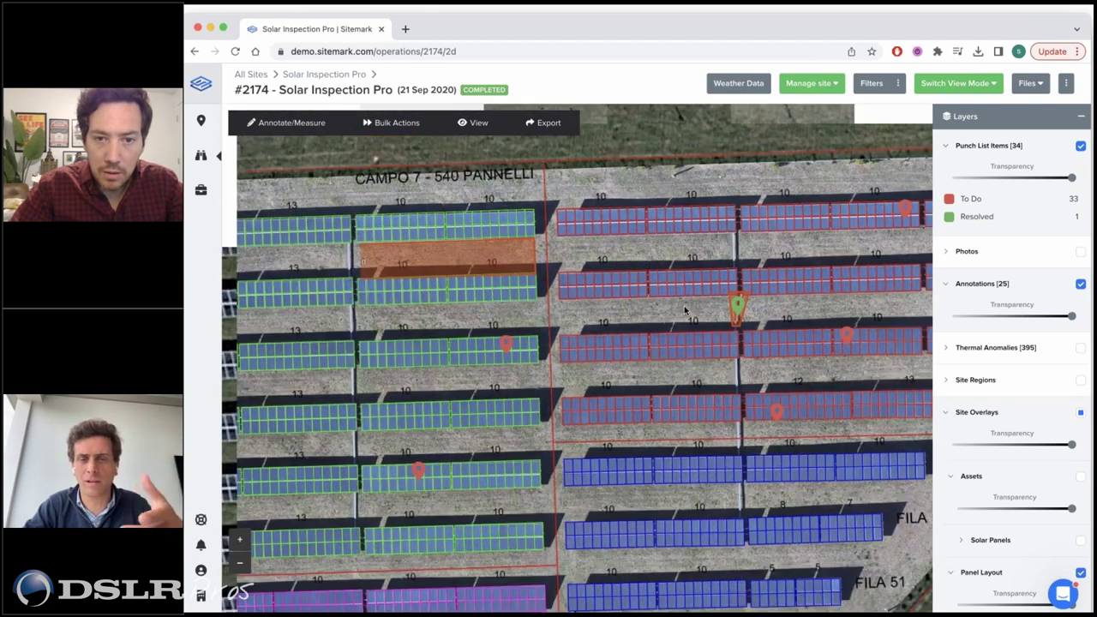
{"action": "left_click_drag", "start_coordinate": [684, 305], "coordinate": [757, 215]}
{"action": "scroll", "coordinate": [1011, 399], "scroll_direction": "down", "scroll_amount": 4}
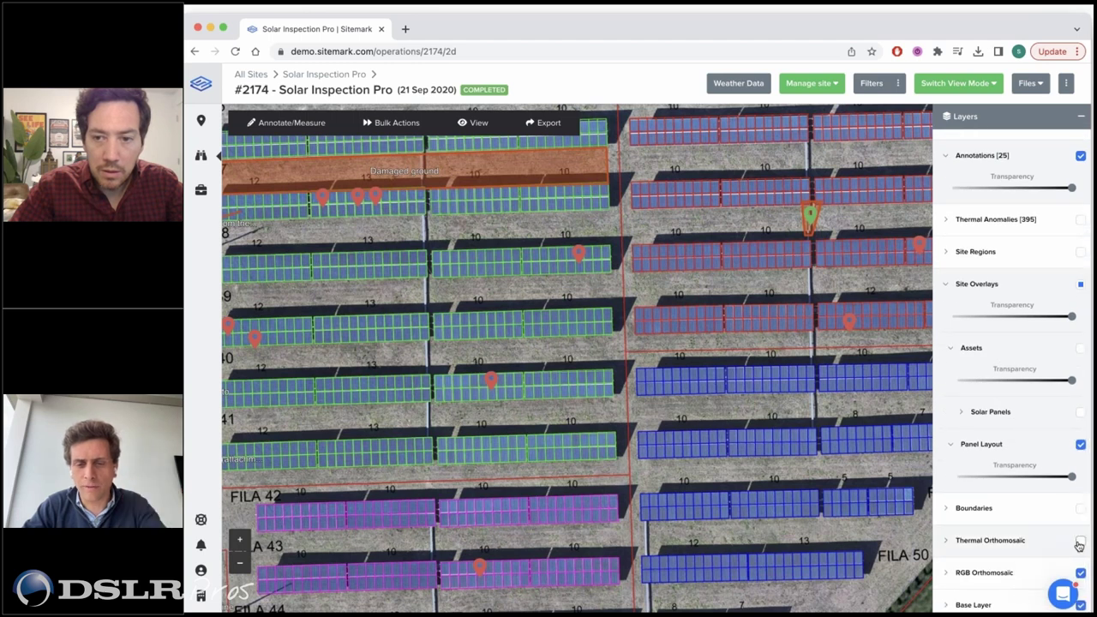
{"action": "left_click", "coordinate": [1079, 541]}
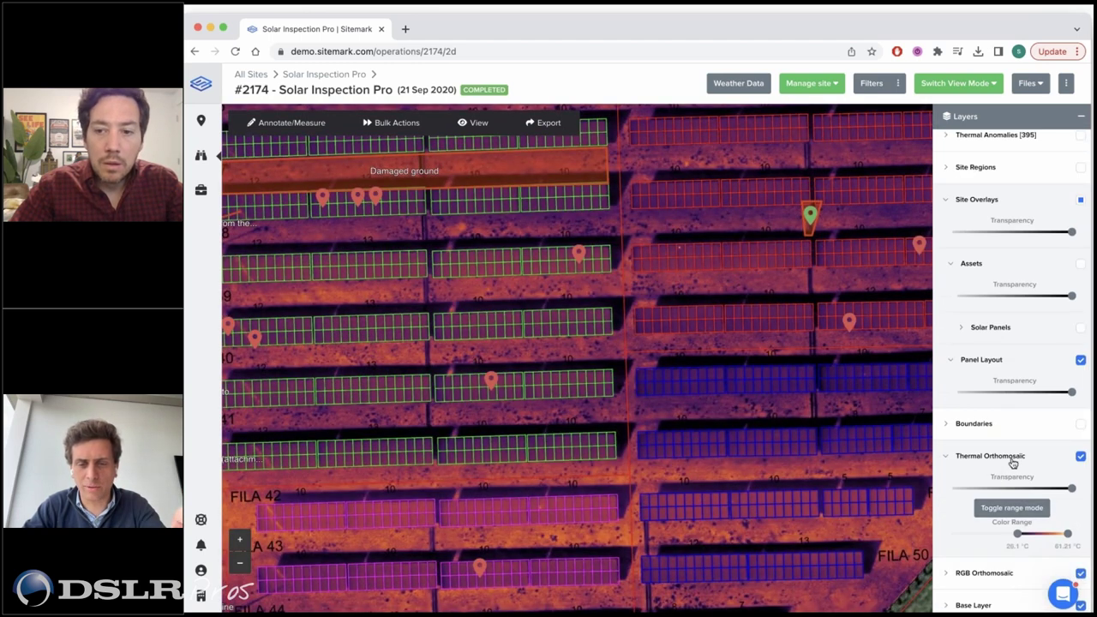
{"action": "left_click", "coordinate": [1079, 361]}
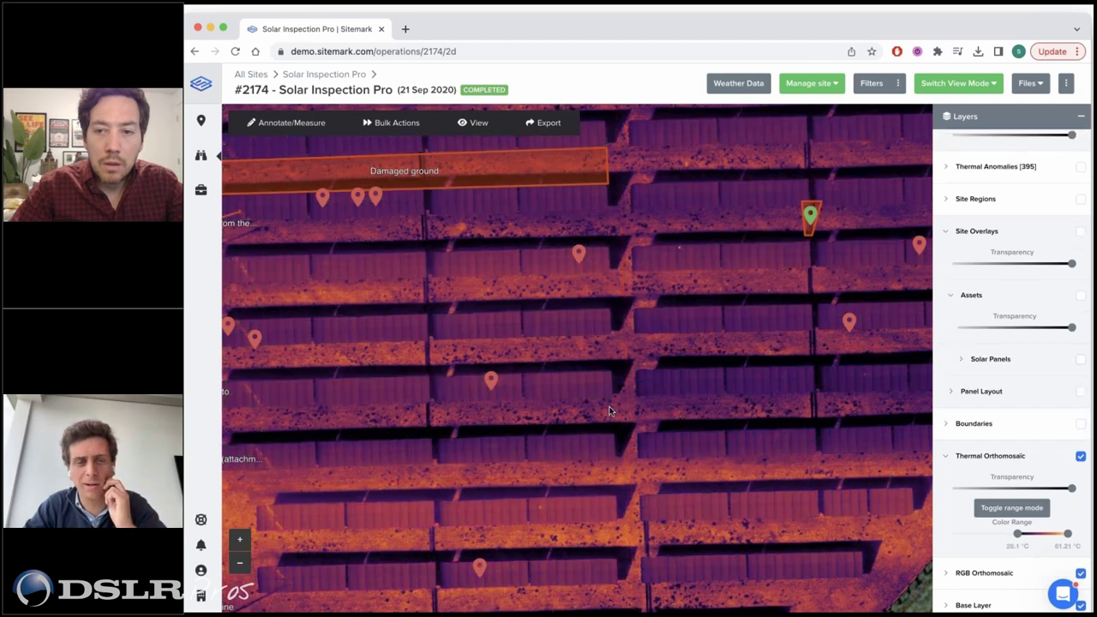
Hide the punch list items, and temporarily show the photo locations to open a thermal photo below the Damaged ground annotation.
{"action": "scroll", "coordinate": [1042, 201], "scroll_direction": "up", "scroll_amount": 2}
{"action": "scroll", "coordinate": [1047, 187], "scroll_direction": "up", "scroll_amount": 3}
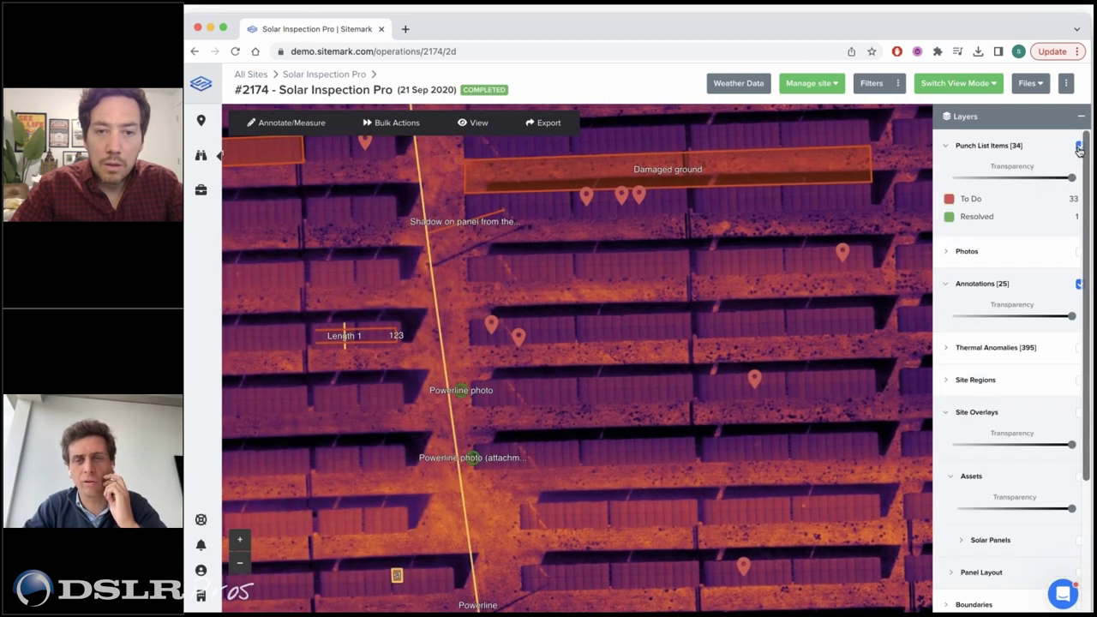
{"action": "left_click", "coordinate": [1081, 180]}
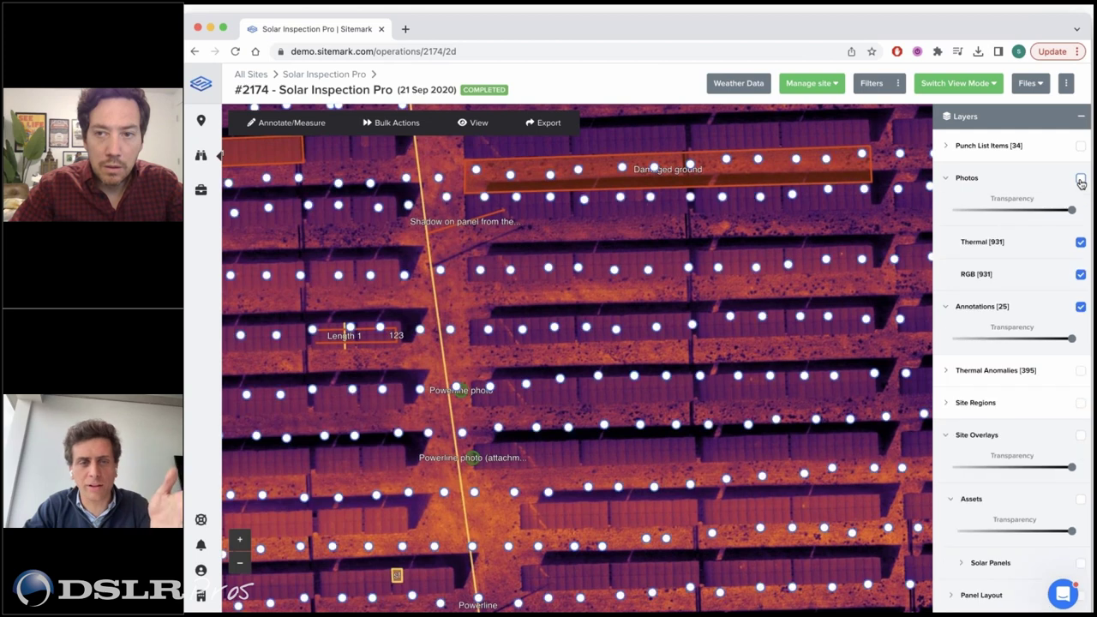
{"action": "left_click", "coordinate": [480, 270]}
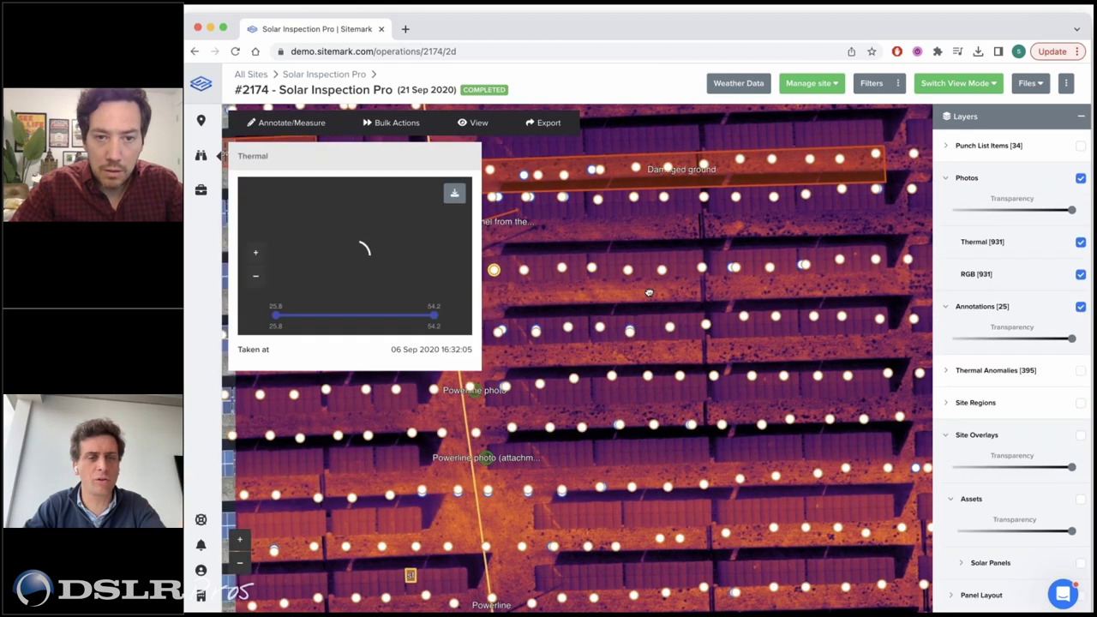
{"action": "left_click", "coordinate": [612, 267]}
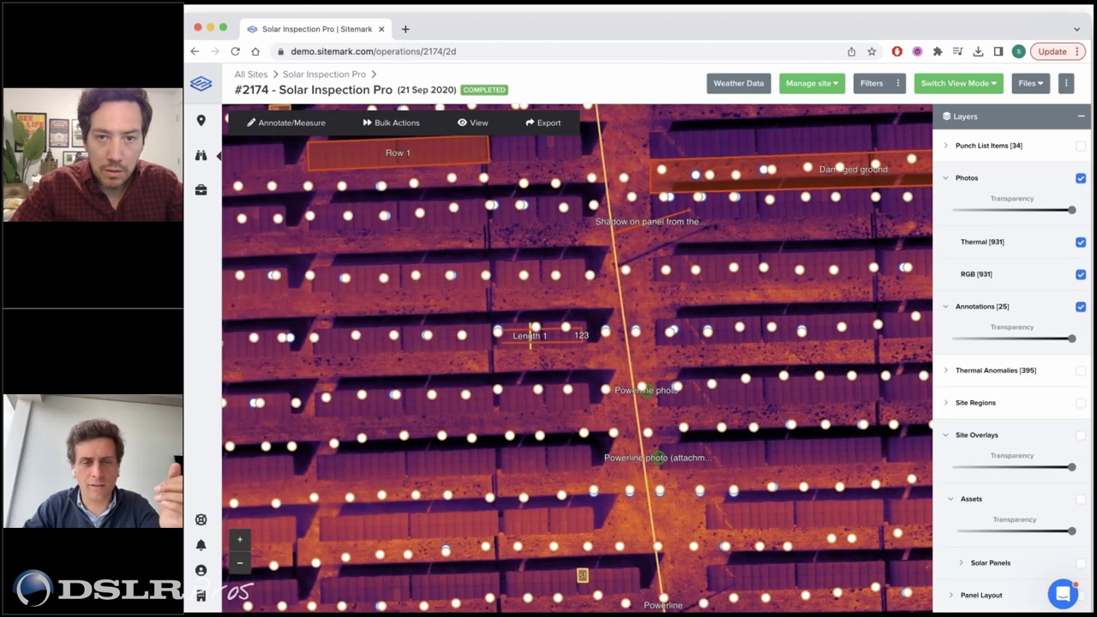
{"action": "left_click", "coordinate": [1081, 178]}
Narrow the thermal orthomosaic's color range to 30.45 °C through about 46 °C to bring out hot panels near the Length 1 annotation.
{"action": "scroll", "coordinate": [552, 395], "scroll_direction": "up", "scroll_amount": 5}
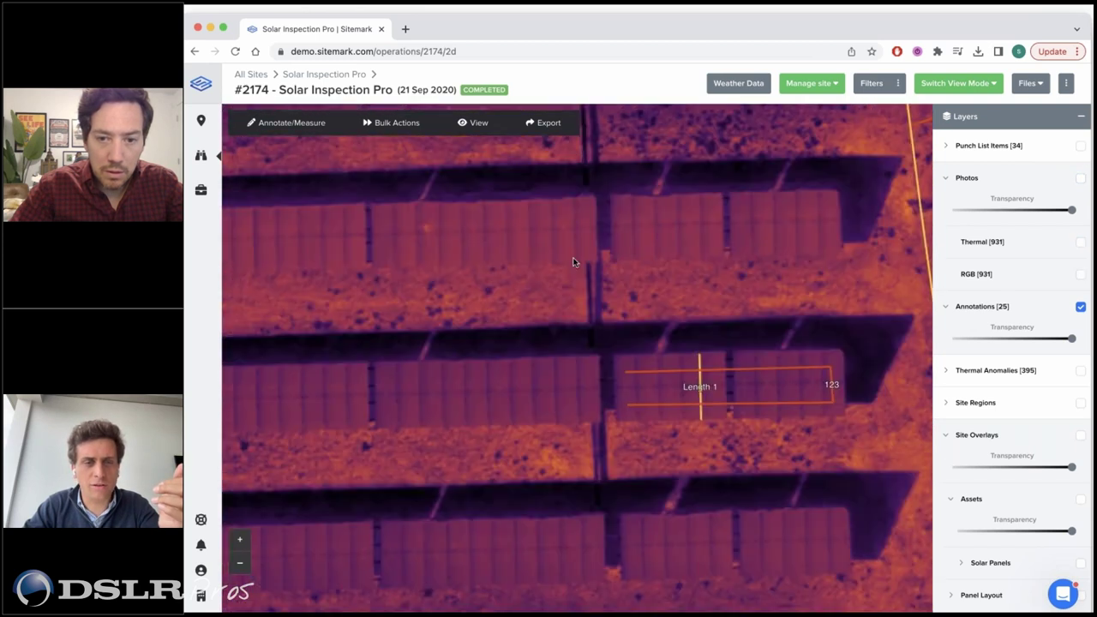
{"action": "left_click_drag", "start_coordinate": [574, 262], "coordinate": [600, 377]}
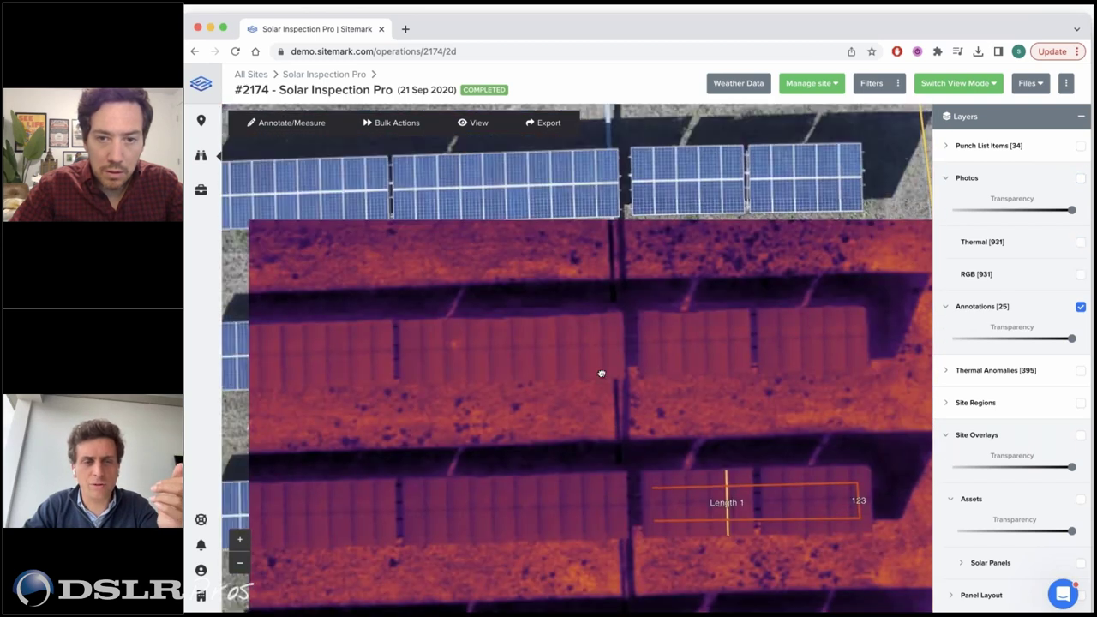
{"action": "scroll", "coordinate": [1049, 538], "scroll_direction": "down", "scroll_amount": 3}
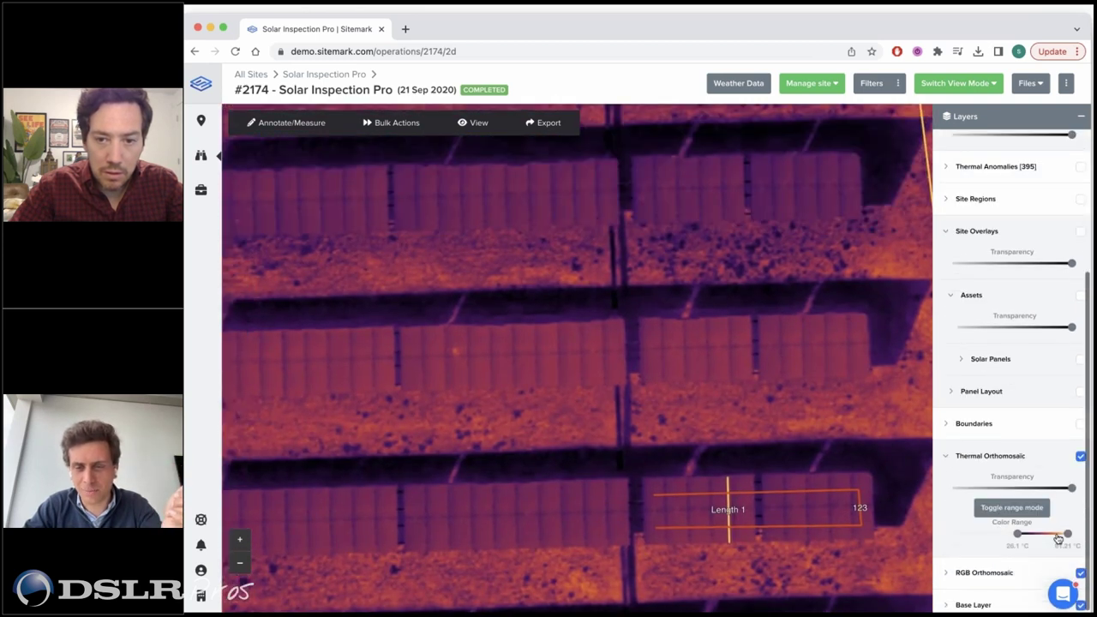
{"action": "left_click_drag", "start_coordinate": [1067, 534], "coordinate": [1037, 537]}
{"action": "scroll", "coordinate": [549, 409], "scroll_direction": "down", "scroll_amount": 2}
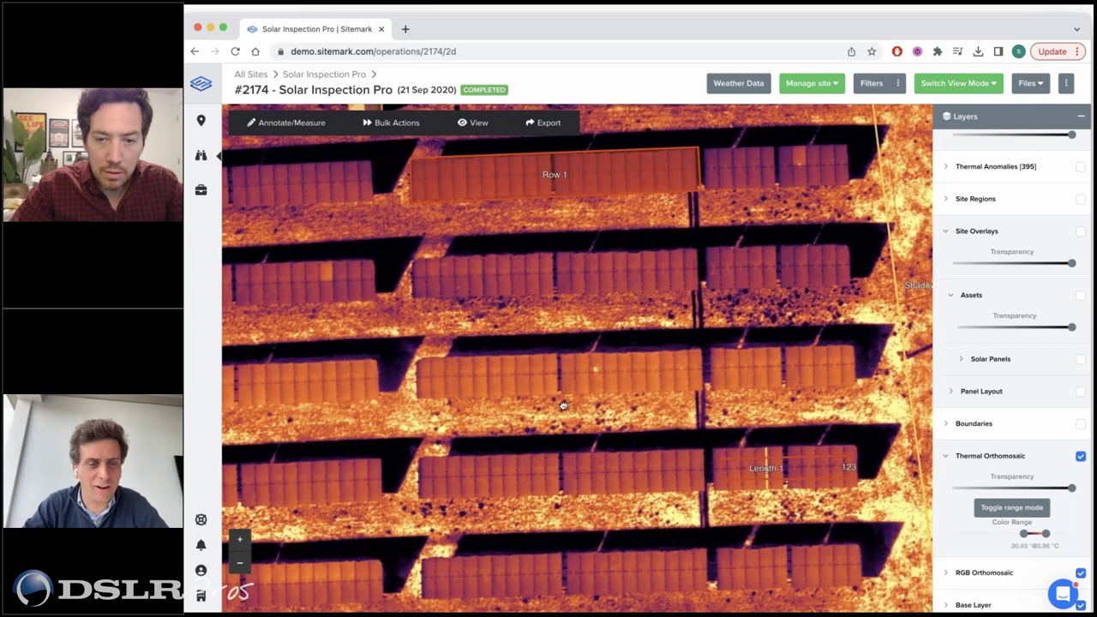
{"action": "left_click_drag", "start_coordinate": [563, 406], "coordinate": [579, 393]}
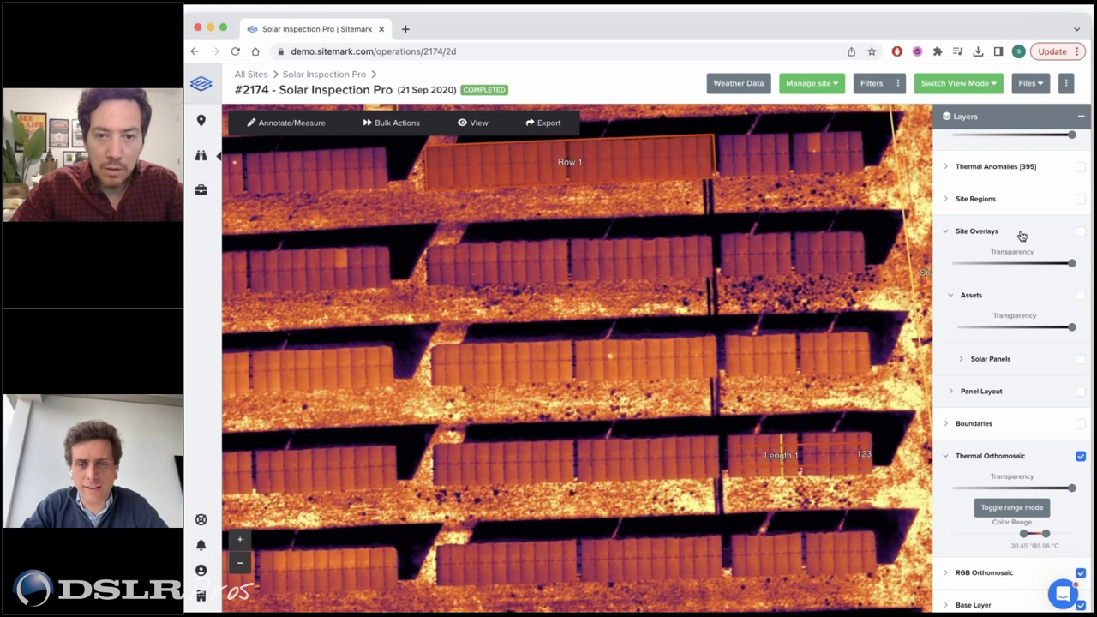
Show the Thermal Anomalies layer over the thermal orthomosaic and view its spread across the surrounding panel rows.
{"action": "scroll", "coordinate": [1022, 235], "scroll_direction": "up", "scroll_amount": 3}
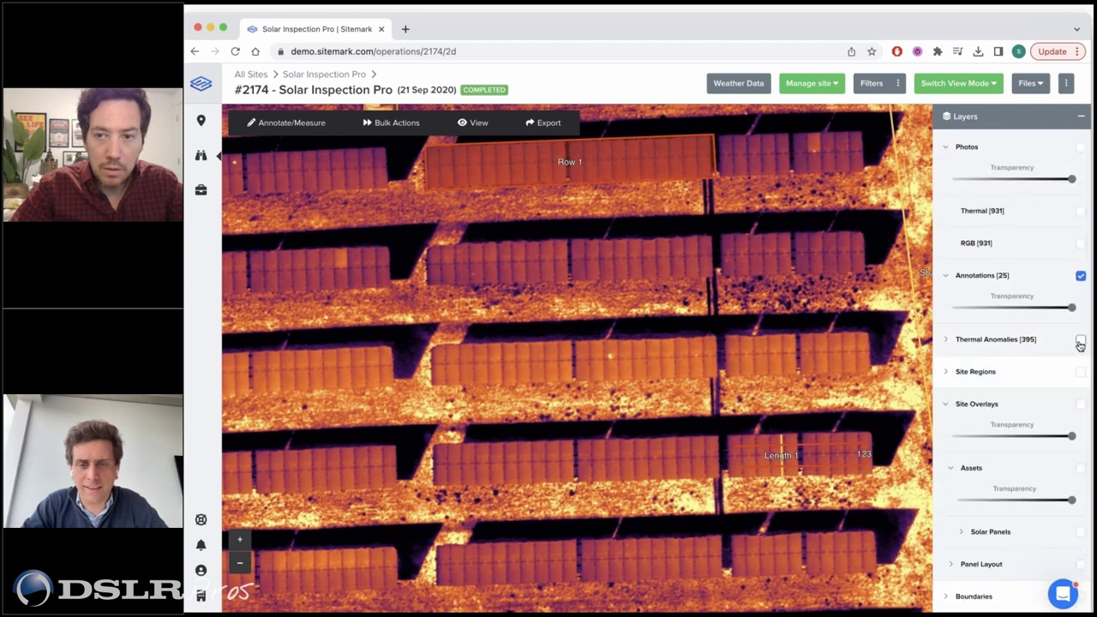
{"action": "left_click", "coordinate": [1080, 342]}
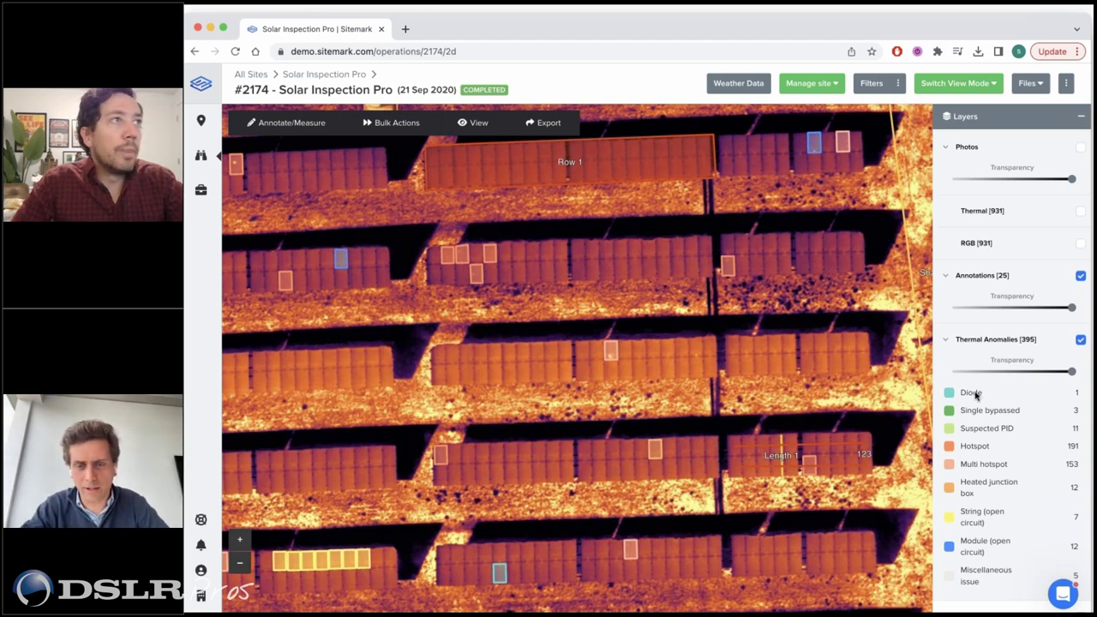
{"action": "scroll", "coordinate": [979, 535], "scroll_direction": "down", "scroll_amount": 4}
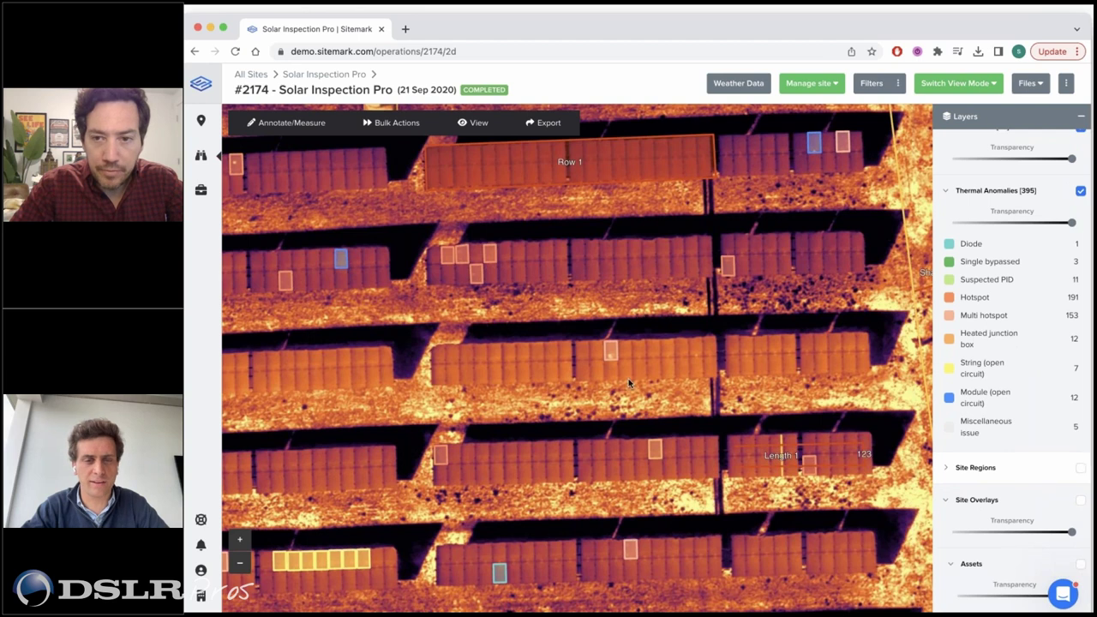
{"action": "scroll", "coordinate": [569, 430], "scroll_direction": "down", "scroll_amount": 3}
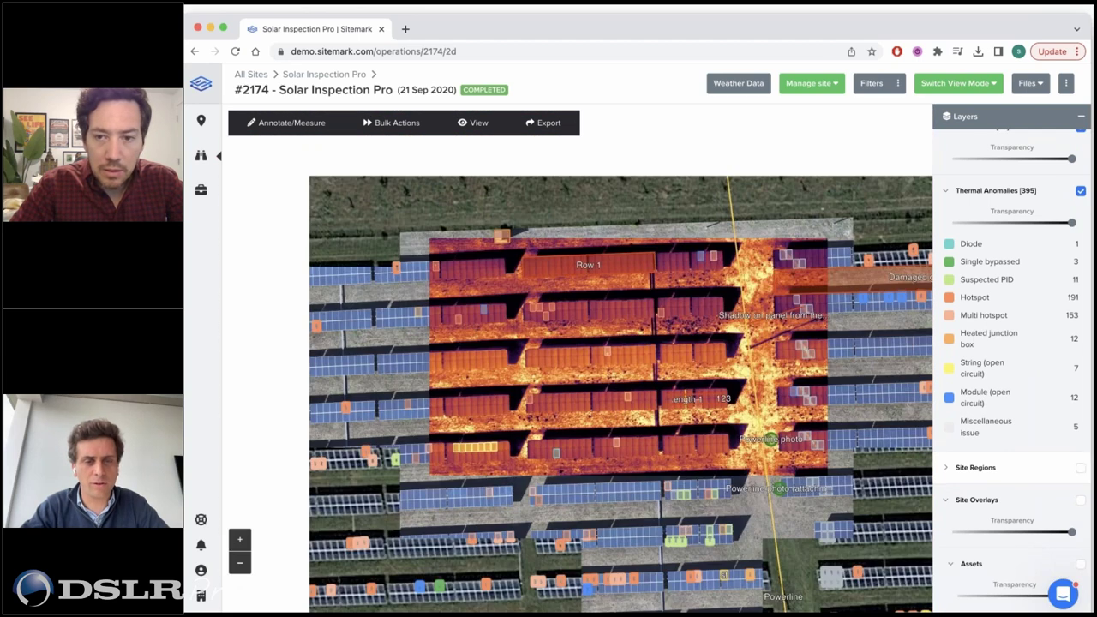
Open the details of thermal anomaly 283 in the panel rows southwest of the Powerline photo annotations.
{"action": "left_click_drag", "start_coordinate": [571, 454], "coordinate": [464, 274]}
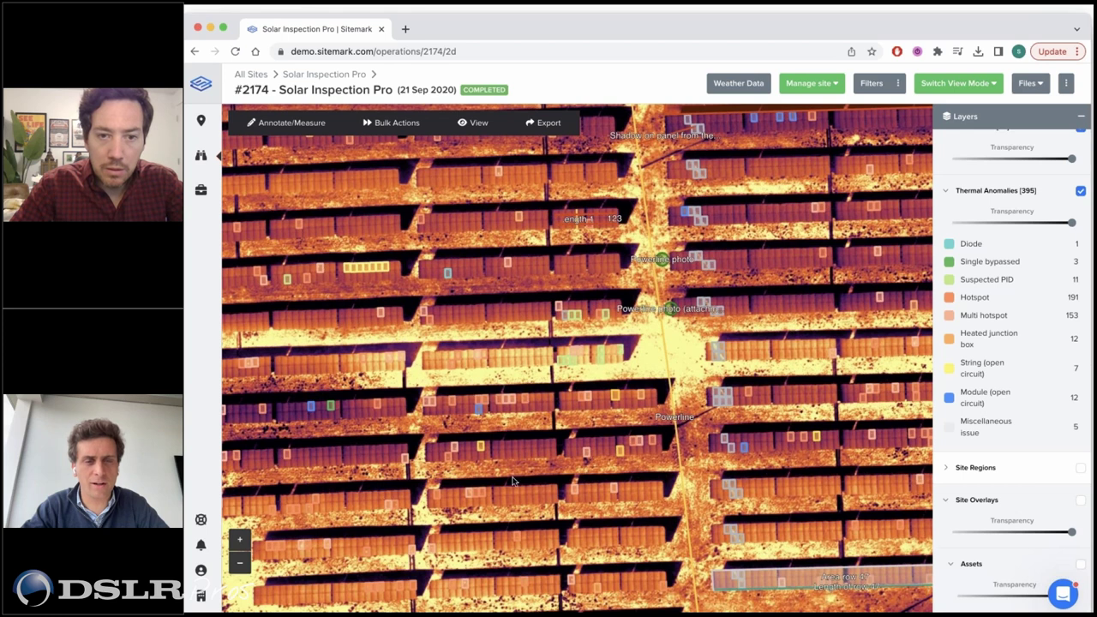
{"action": "scroll", "coordinate": [512, 482], "scroll_direction": "up", "scroll_amount": 3}
{"action": "scroll", "coordinate": [443, 373], "scroll_direction": "up", "scroll_amount": 2}
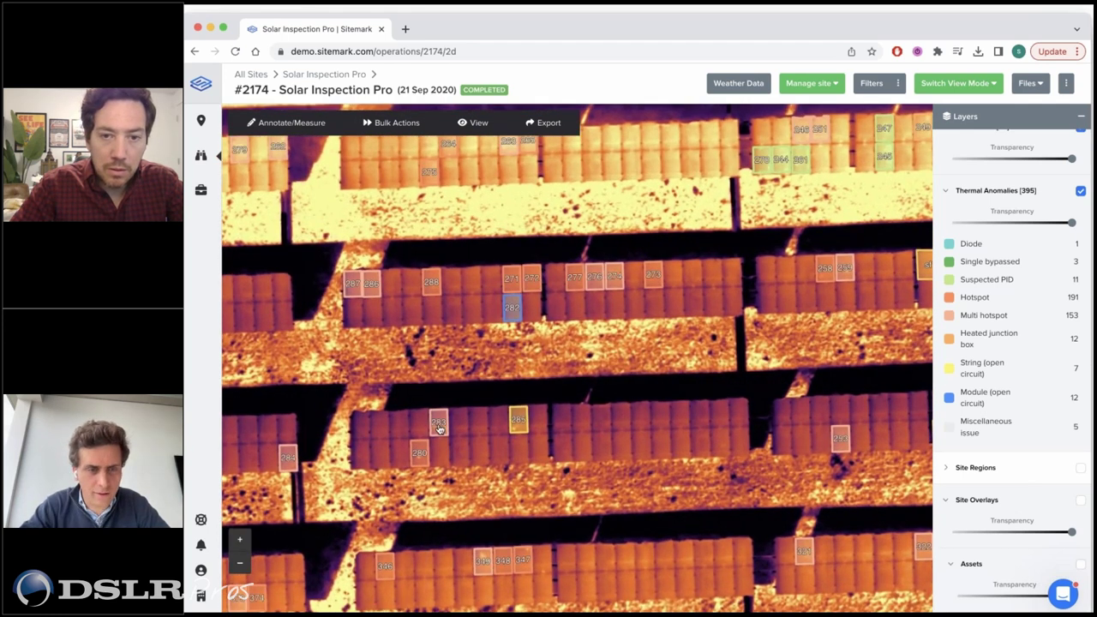
{"action": "left_click", "coordinate": [438, 425]}
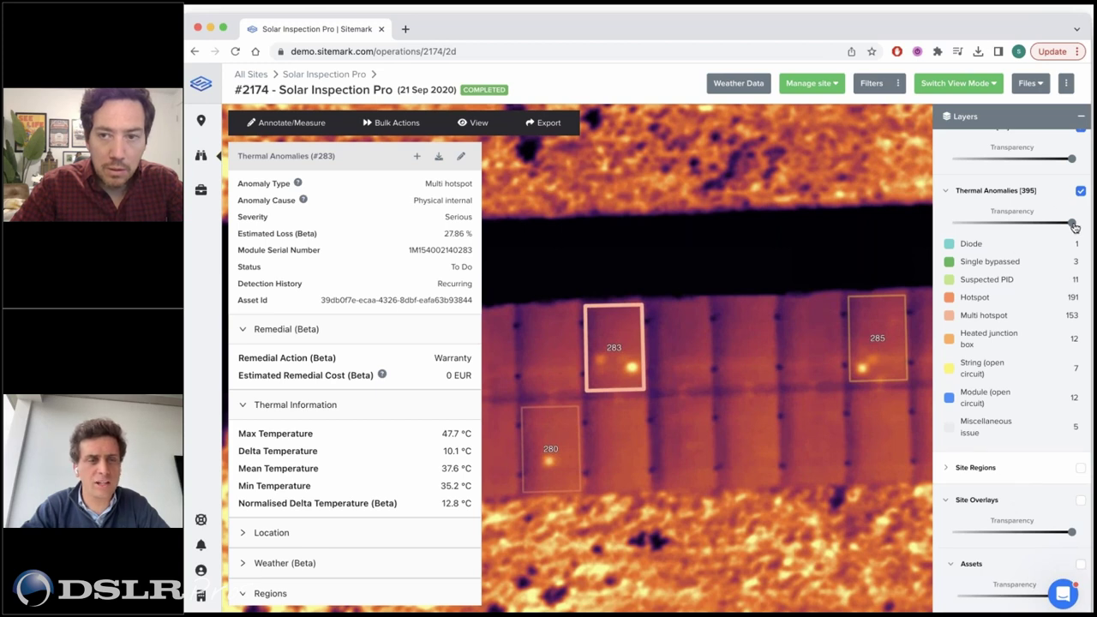
Temporarily fade out the thermal orthomosaic to compare anomaly 283 with the RGB image, then restore full opacity.
{"action": "mouse_move", "coordinate": [1075, 227]}
{"action": "left_mouse_down"}
{"action": "mouse_move", "coordinate": [872, 226]}
{"action": "mouse_move", "coordinate": [1073, 225]}
{"action": "left_mouse_up"}
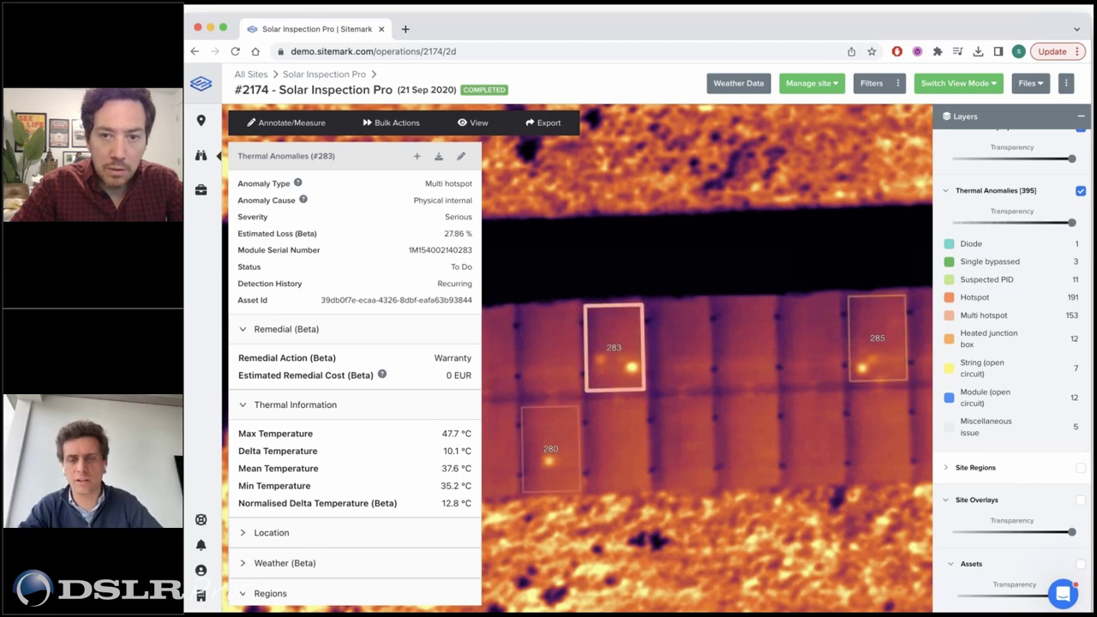
{"action": "scroll", "coordinate": [1054, 495], "scroll_direction": "down", "scroll_amount": 1}
{"action": "scroll", "coordinate": [1055, 496], "scroll_direction": "down", "scroll_amount": 5}
{"action": "left_click_drag", "start_coordinate": [1071, 491], "coordinate": [851, 490]}
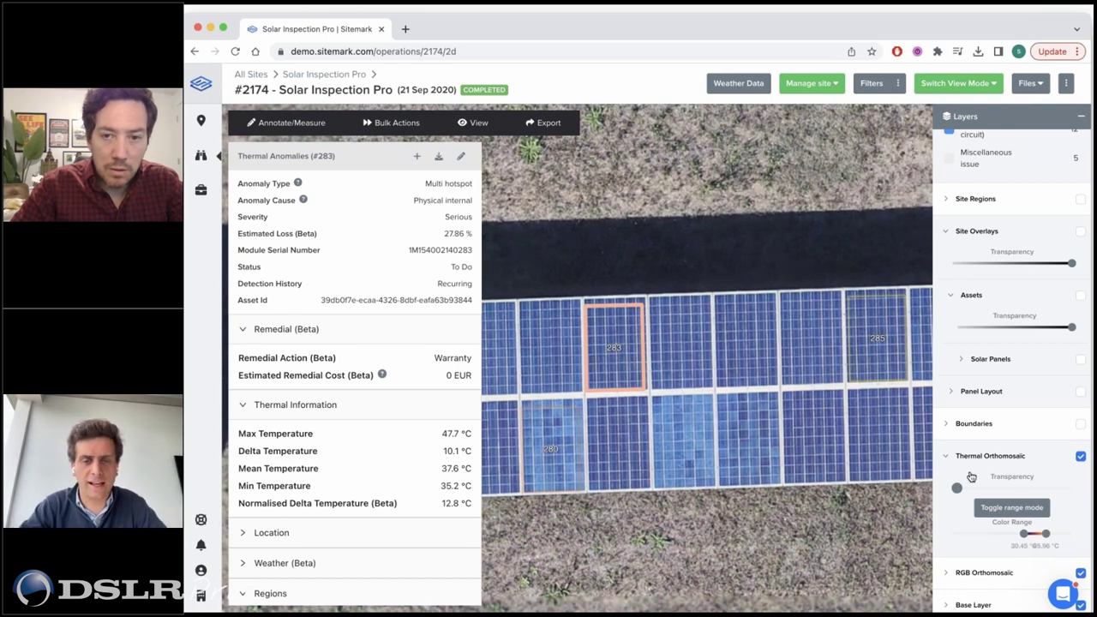
{"action": "left_click", "coordinate": [1069, 488]}
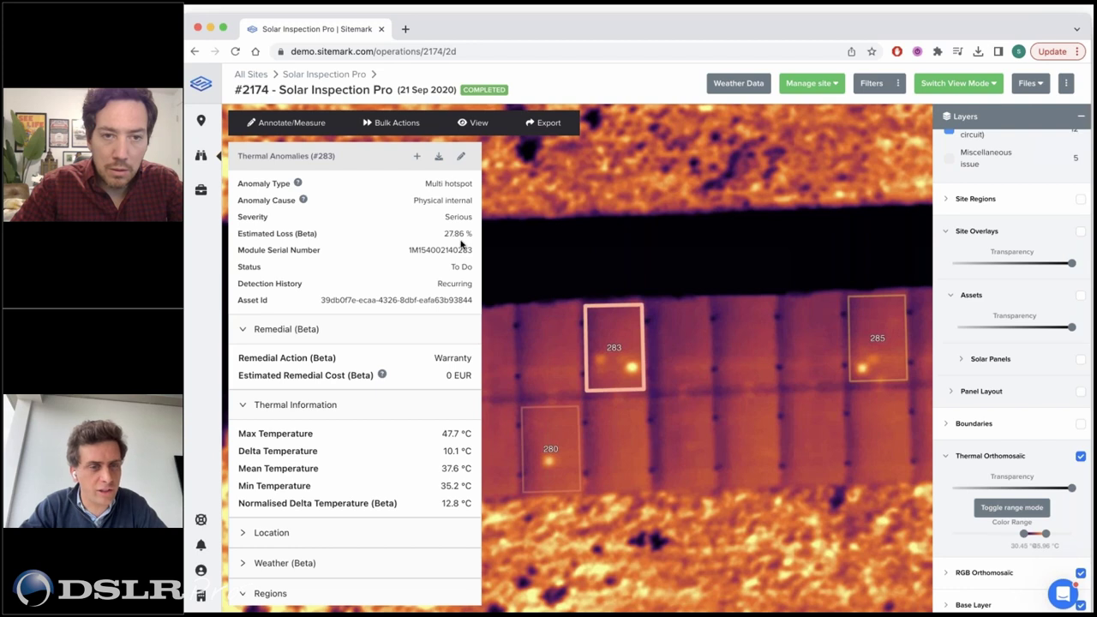
Expand the weather data of thermal anomaly 283 and review it together with the normalised delta temperature.
{"action": "scroll", "coordinate": [417, 380], "scroll_direction": "down", "scroll_amount": 5}
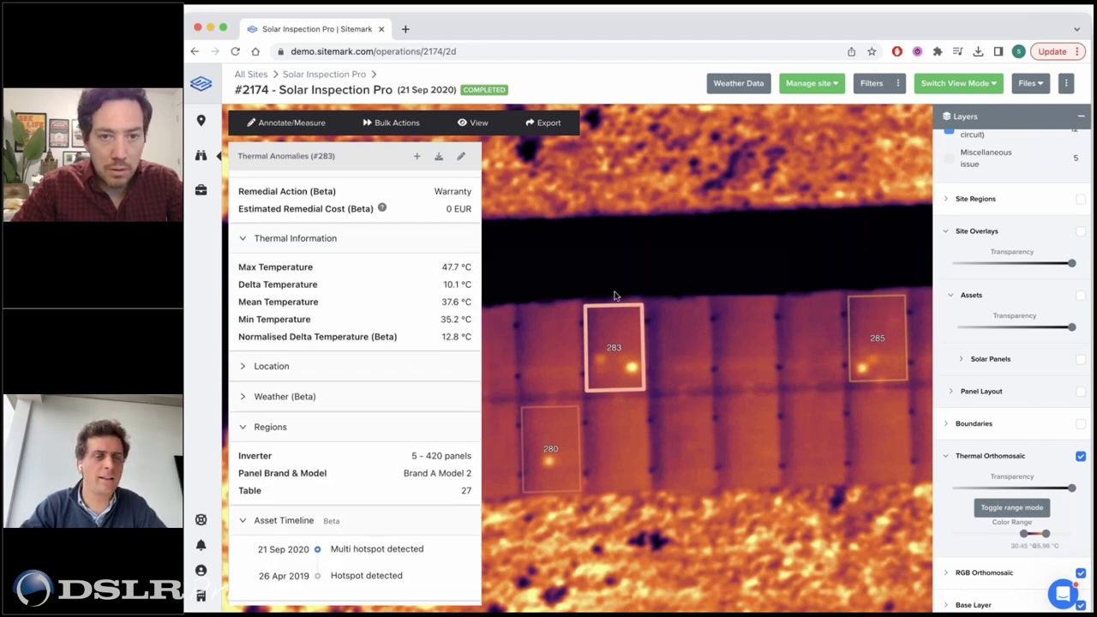
{"action": "left_click", "coordinate": [363, 398]}
{"action": "scroll", "coordinate": [362, 398], "scroll_direction": "down", "scroll_amount": 5}
{"action": "mouse_move", "coordinate": [437, 304]}
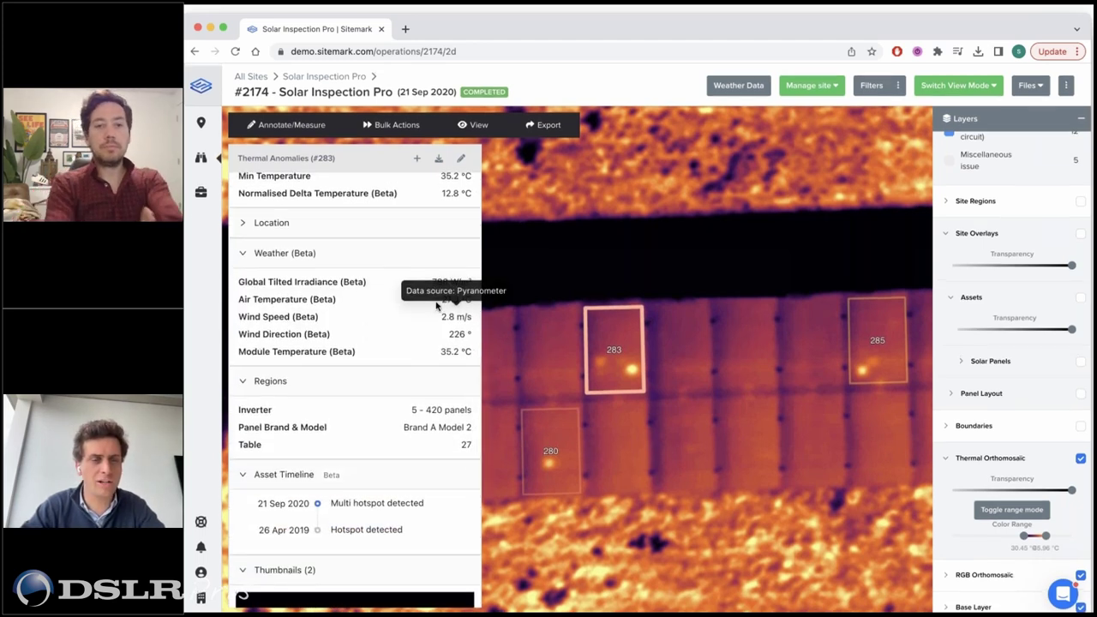
{"action": "scroll", "coordinate": [437, 305], "scroll_direction": "up", "scroll_amount": 3}
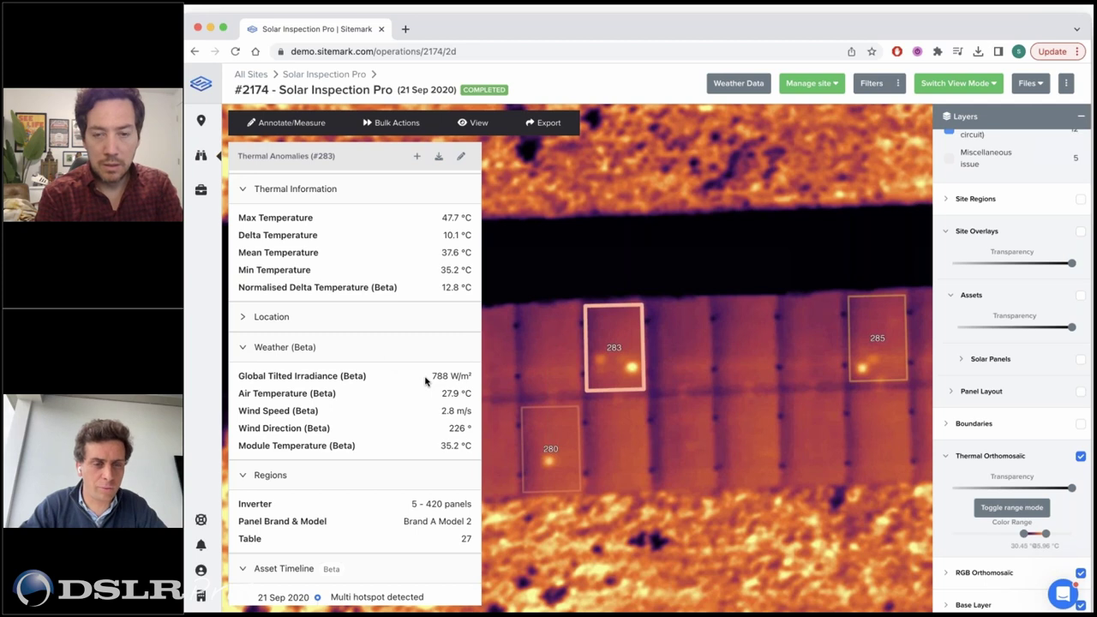
{"action": "left_click_drag", "start_coordinate": [290, 287], "coordinate": [478, 301]}
{"action": "left_click", "coordinate": [420, 293]}
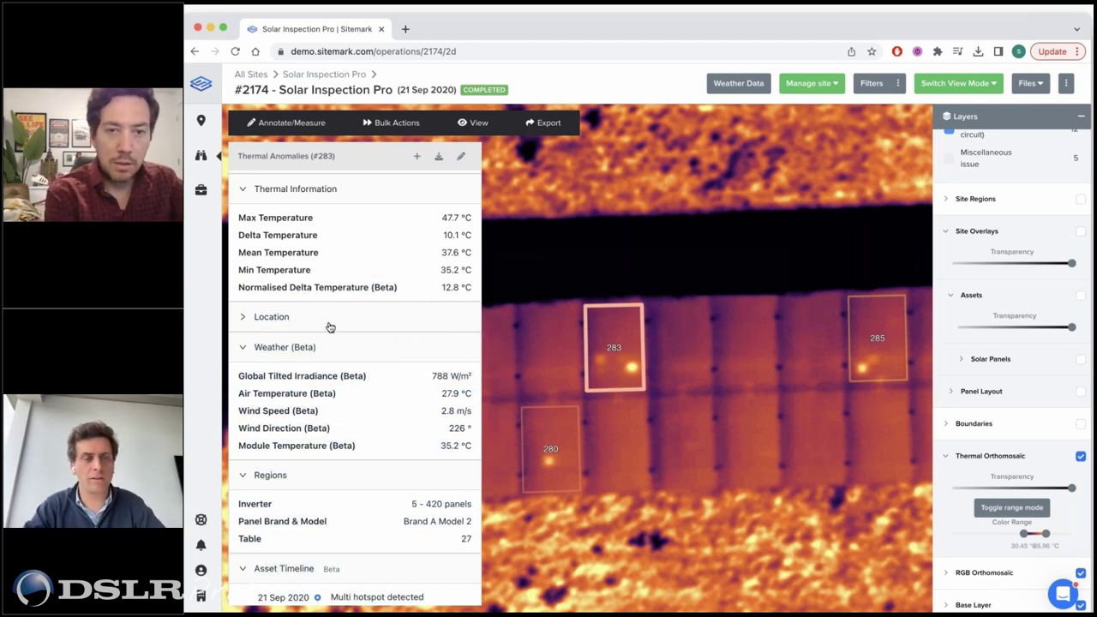
Expand the location of thermal anomaly 283 and review its coordinates, regions, asset timeline and thumbnails.
{"action": "left_click", "coordinate": [325, 318]}
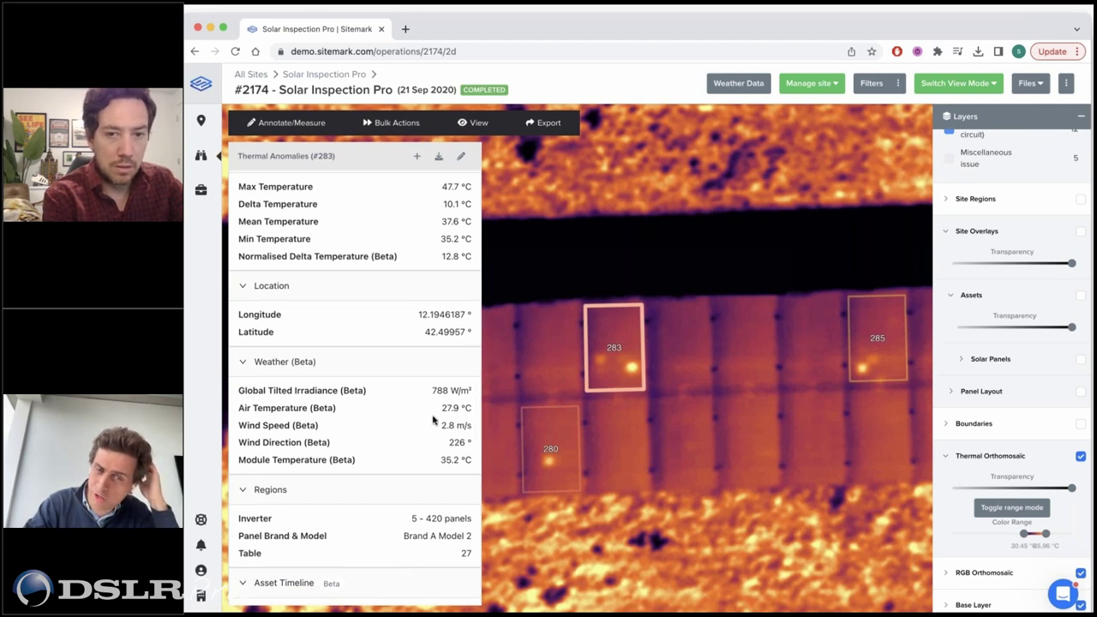
{"action": "scroll", "coordinate": [355, 386], "scroll_direction": "down", "scroll_amount": 3}
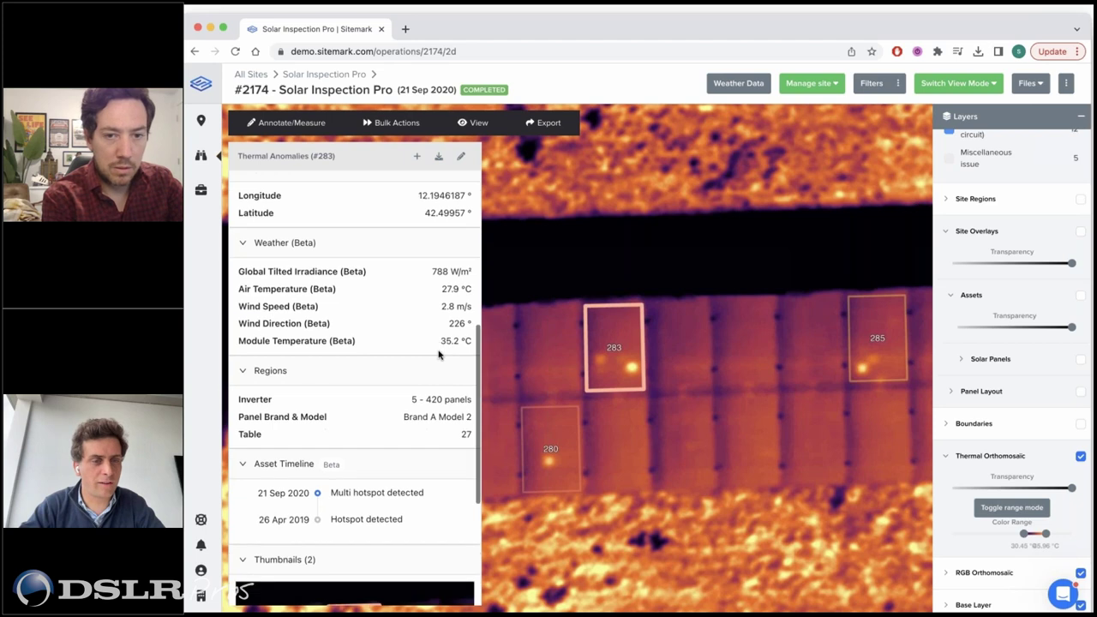
{"action": "scroll", "coordinate": [439, 355], "scroll_direction": "down", "scroll_amount": 1}
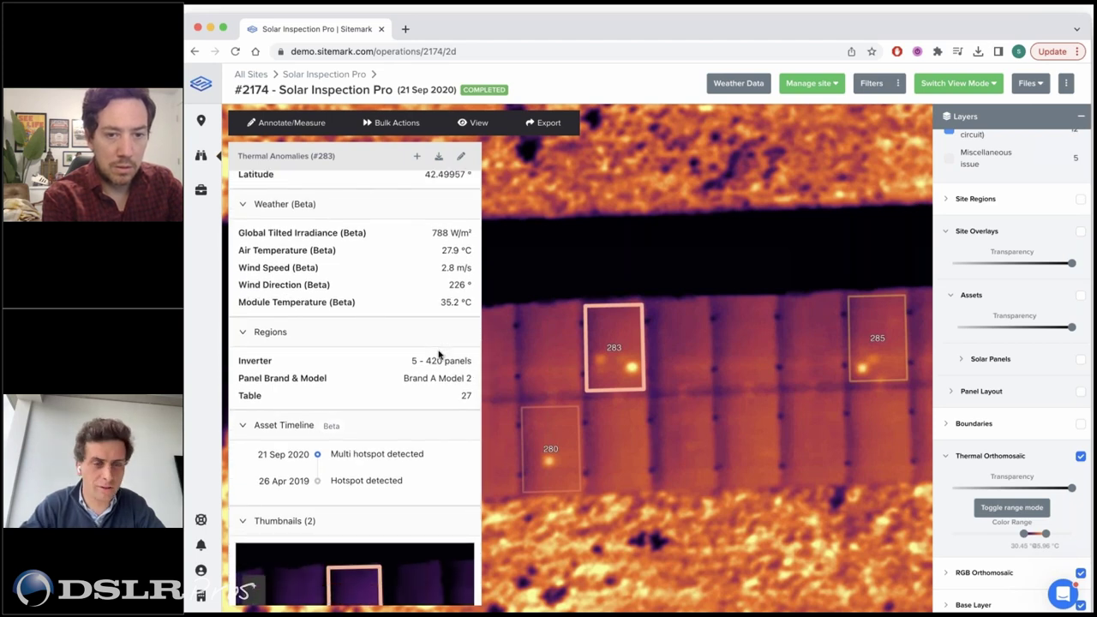
{"action": "scroll", "coordinate": [401, 383], "scroll_direction": "down", "scroll_amount": 1}
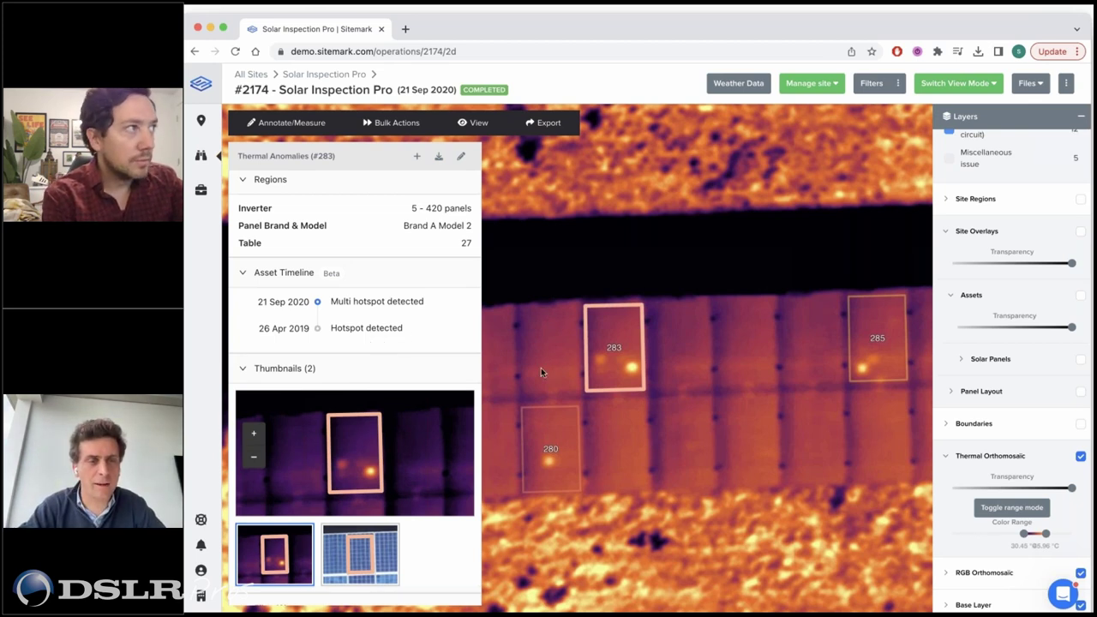
Close the details of anomaly 283 and switch the inspection to Statistics Mode.
{"action": "scroll", "coordinate": [541, 368], "scroll_direction": "down", "scroll_amount": 2}
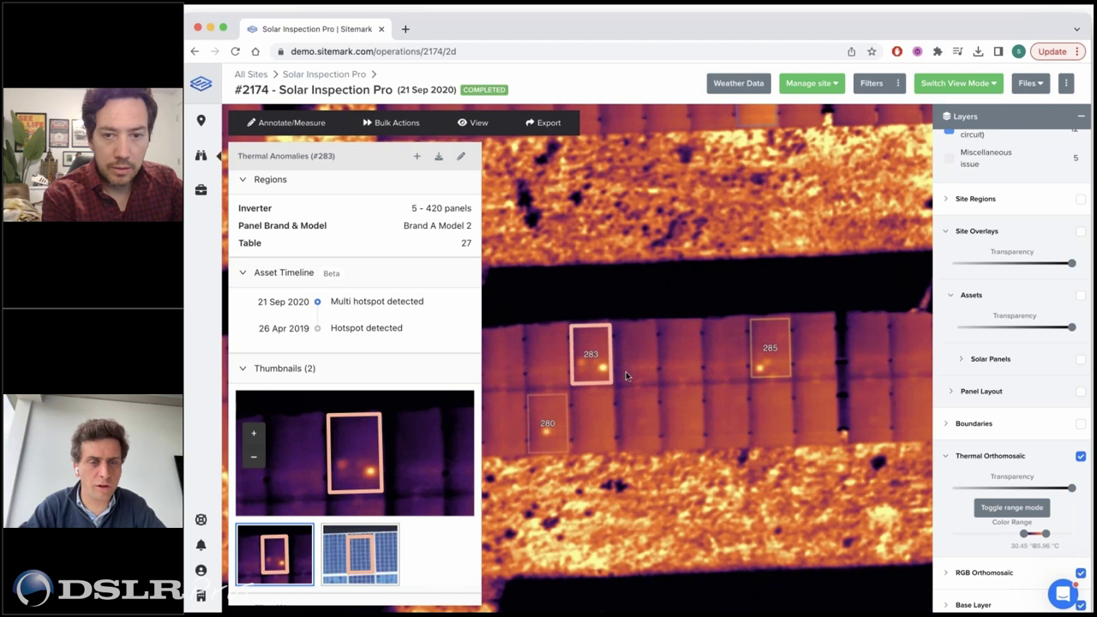
{"action": "left_click", "coordinate": [530, 332]}
{"action": "scroll", "coordinate": [683, 370], "scroll_direction": "down", "scroll_amount": 2}
{"action": "scroll", "coordinate": [578, 358], "scroll_direction": "down", "scroll_amount": 4}
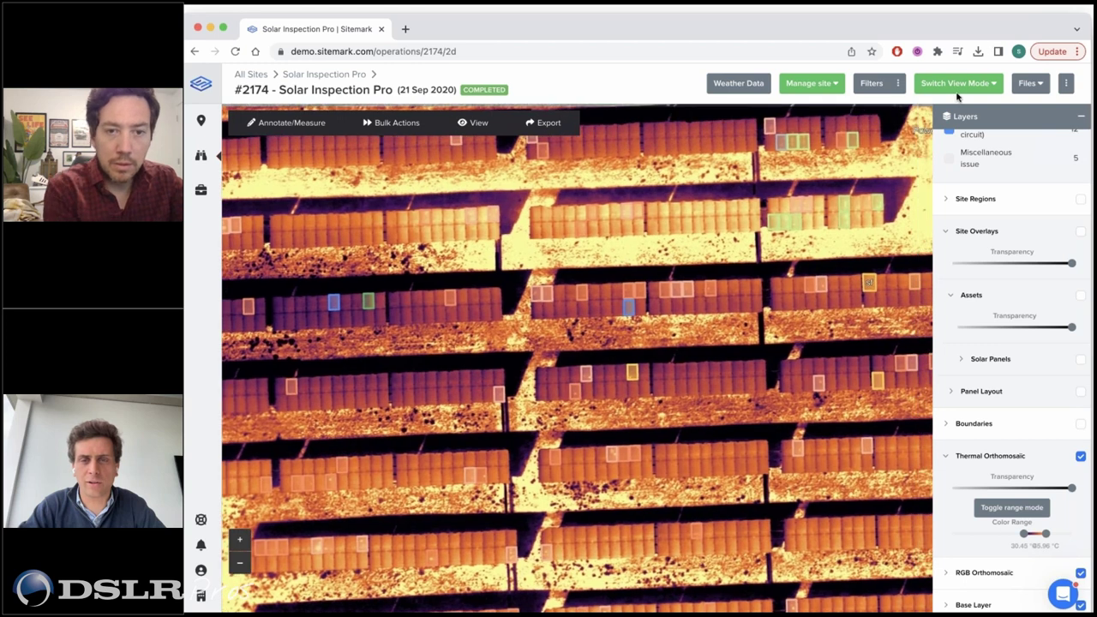
{"action": "left_click", "coordinate": [959, 84]}
{"action": "left_click", "coordinate": [944, 148]}
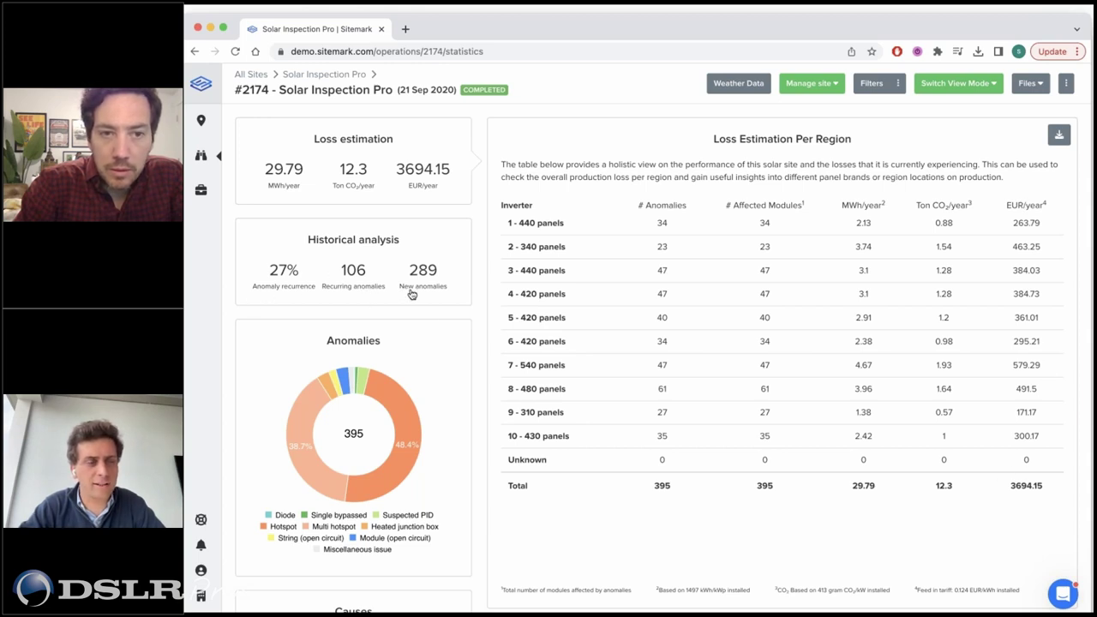
View the Anomalies Per Region chart, followed by the Causes Per Region chart.
{"action": "left_click", "coordinate": [356, 435]}
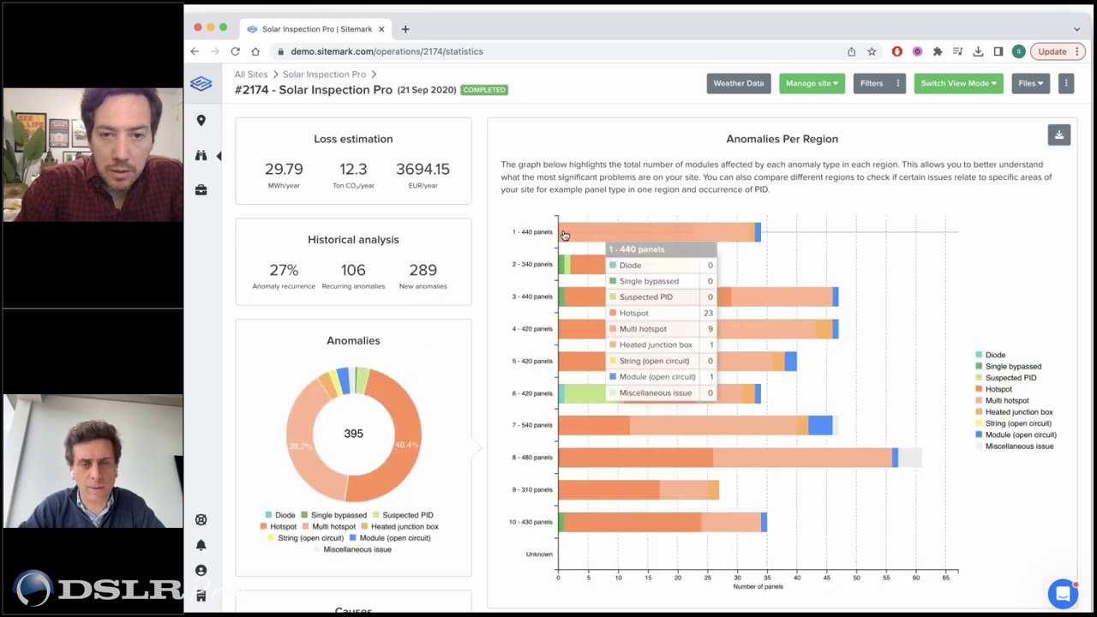
{"action": "scroll", "coordinate": [404, 352], "scroll_direction": "down", "scroll_amount": 2}
{"action": "scroll", "coordinate": [400, 354], "scroll_direction": "down", "scroll_amount": 5}
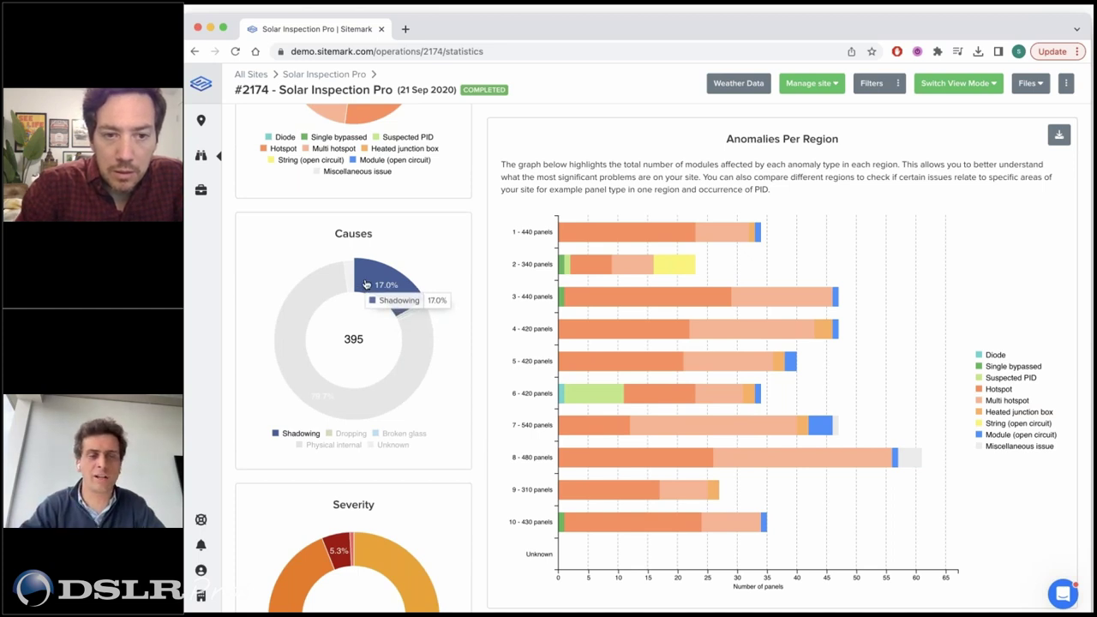
{"action": "left_click", "coordinate": [365, 284]}
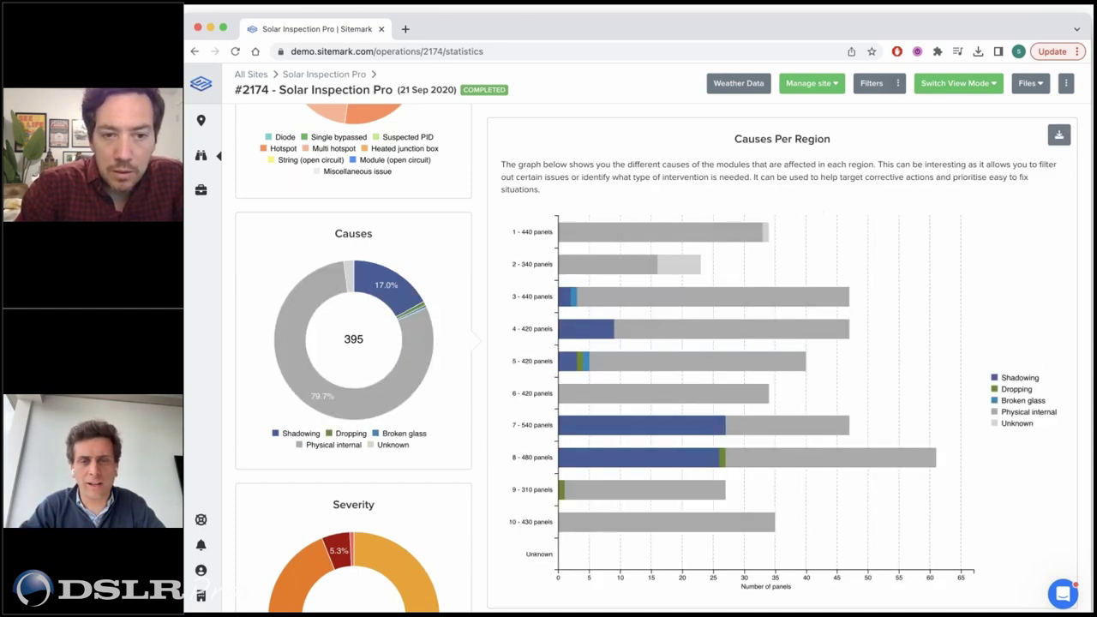
Filter the thermal anomalies by the anomaly cause Shadowing and apply the filter.
{"action": "left_click", "coordinate": [871, 83]}
{"action": "scroll", "coordinate": [639, 386], "scroll_direction": "down", "scroll_amount": 10}
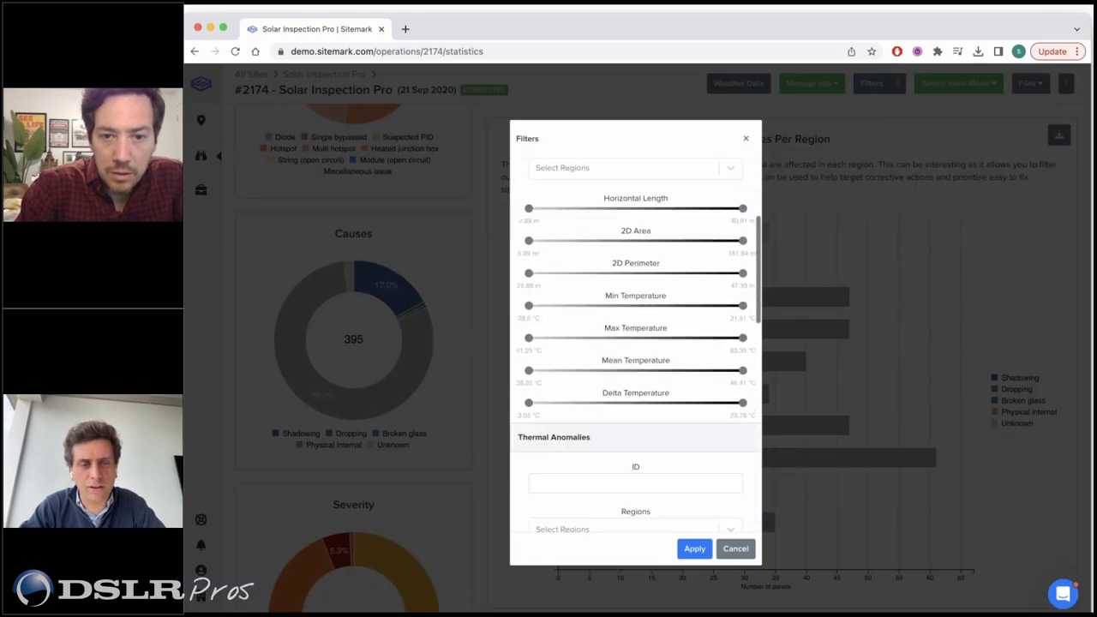
{"action": "left_click", "coordinate": [641, 377]}
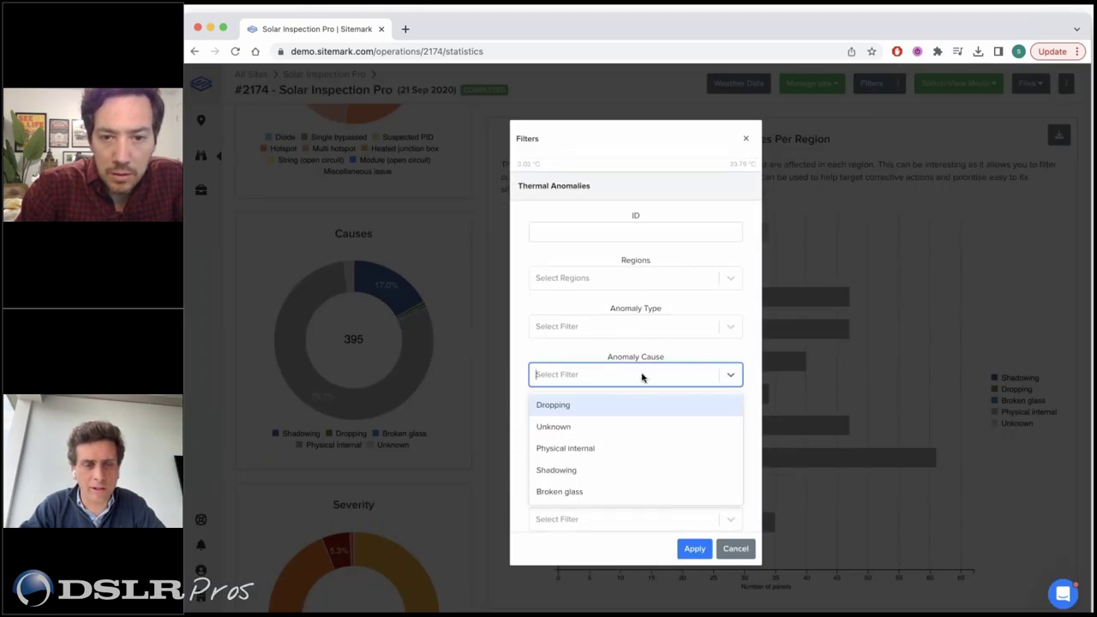
{"action": "left_click", "coordinate": [595, 470]}
{"action": "left_click", "coordinate": [695, 550]}
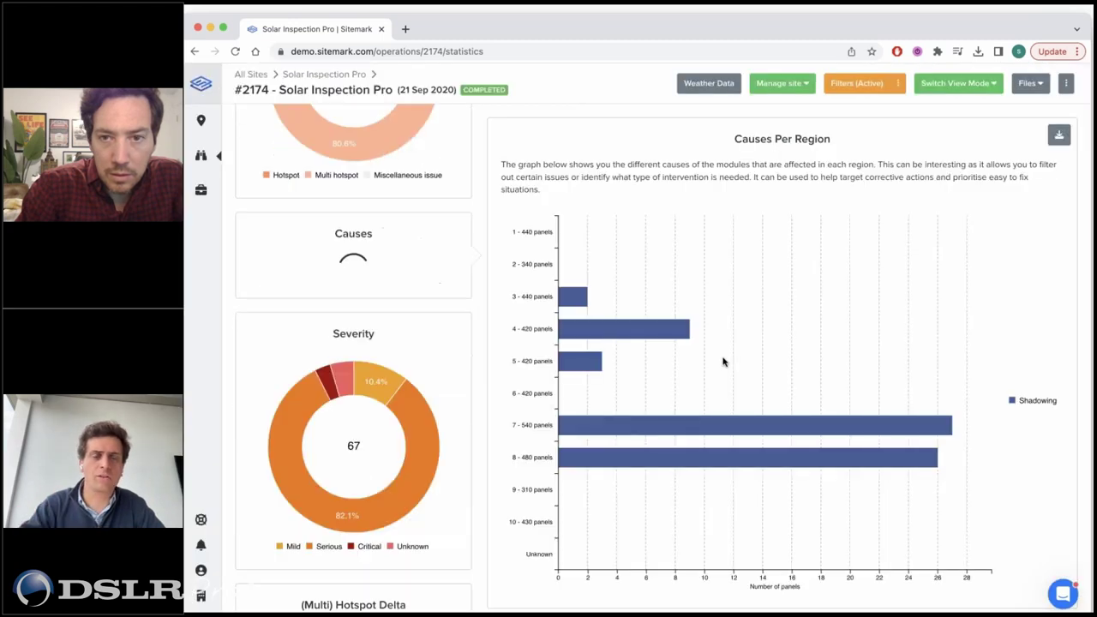
Return to the 2D map view and hide the punch list items.
{"action": "left_click", "coordinate": [943, 84]}
{"action": "left_click", "coordinate": [942, 109]}
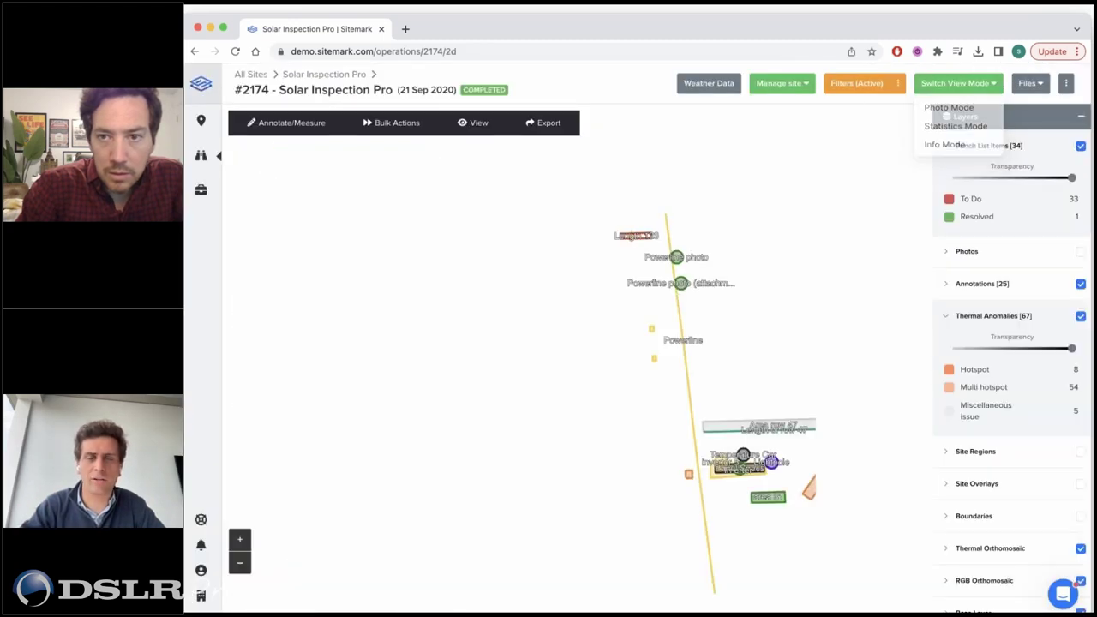
{"action": "left_click", "coordinate": [1081, 145]}
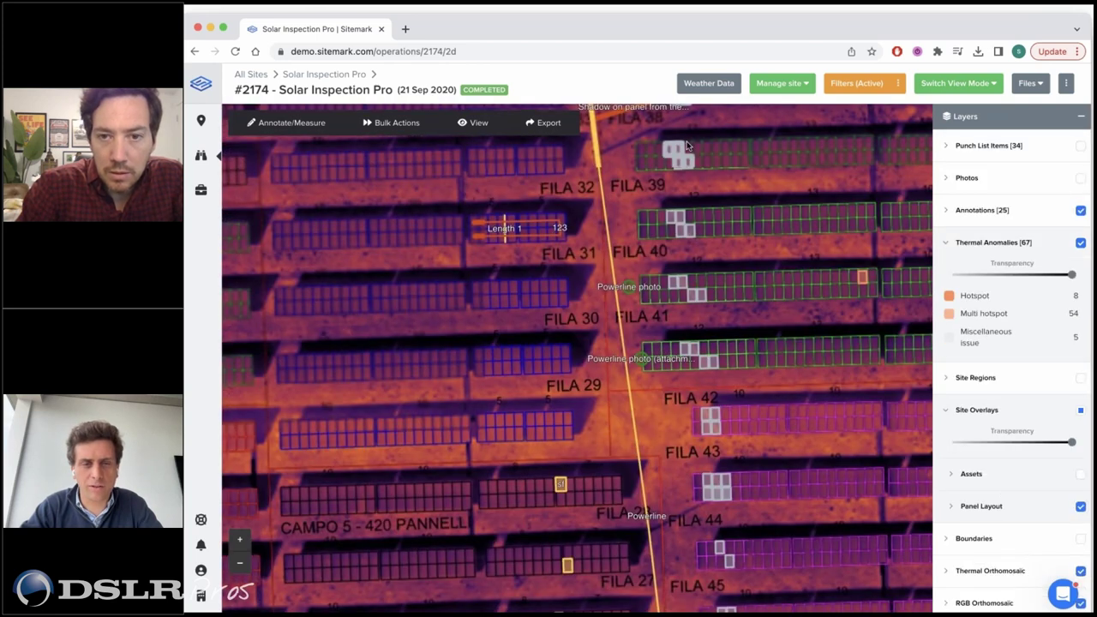
Hide the panel layout overlay and focus on the shadowing anomalies beside the powerline.
{"action": "scroll", "coordinate": [708, 431], "scroll_direction": "down", "scroll_amount": 1}
{"action": "scroll", "coordinate": [707, 431], "scroll_direction": "down", "scroll_amount": 3}
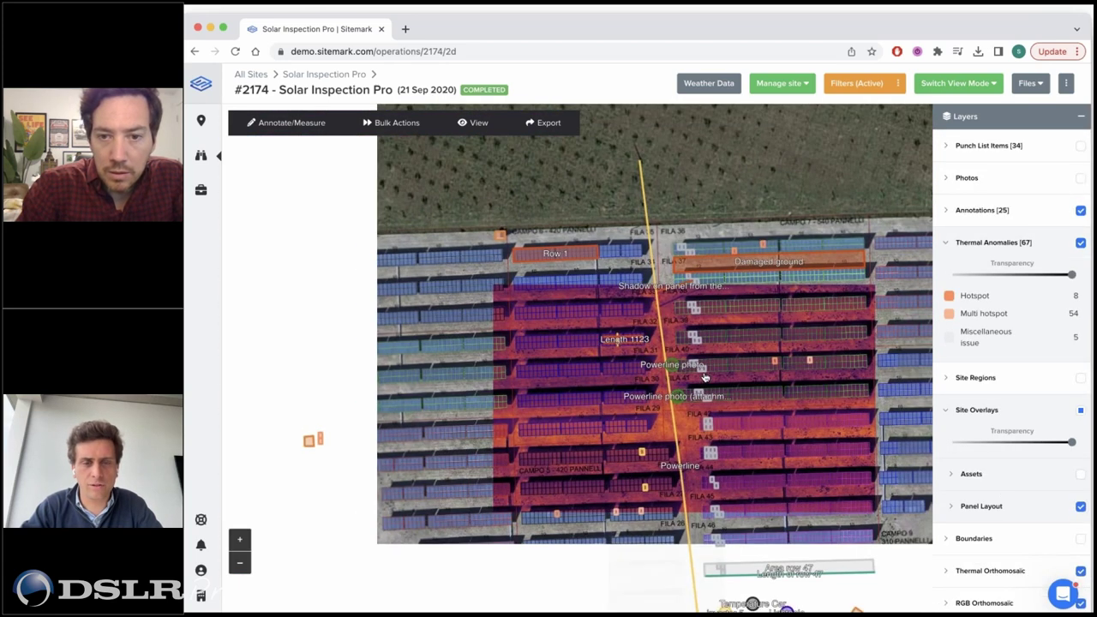
{"action": "scroll", "coordinate": [1084, 489], "scroll_direction": "down", "scroll_amount": 1}
{"action": "left_click", "coordinate": [1081, 490]}
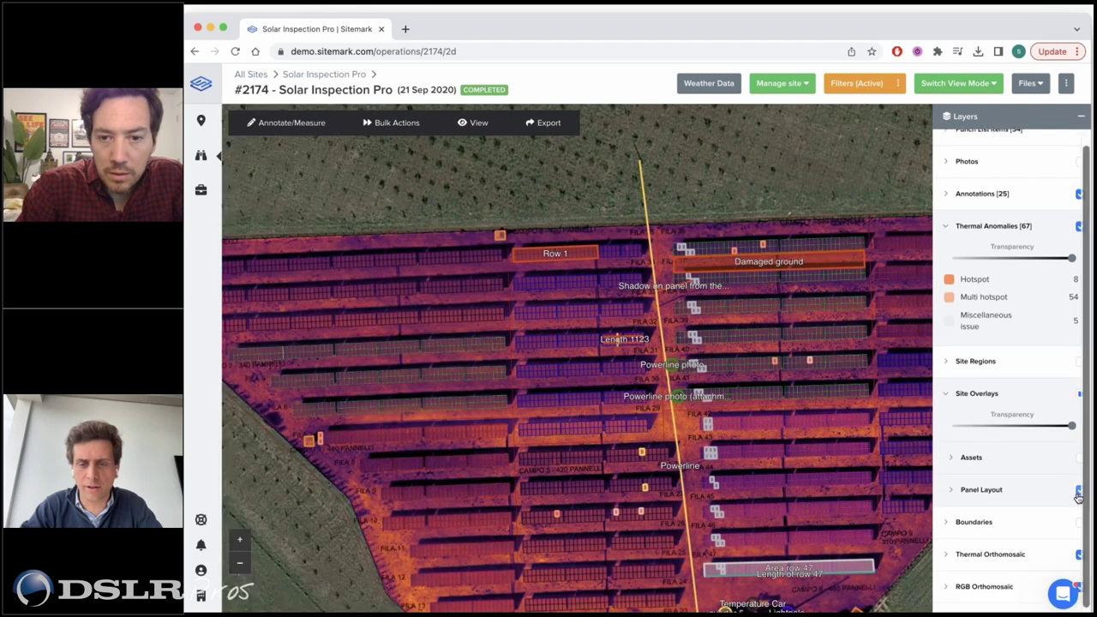
{"action": "scroll", "coordinate": [708, 435], "scroll_direction": "up", "scroll_amount": 3}
{"action": "scroll", "coordinate": [700, 435], "scroll_direction": "up", "scroll_amount": 3}
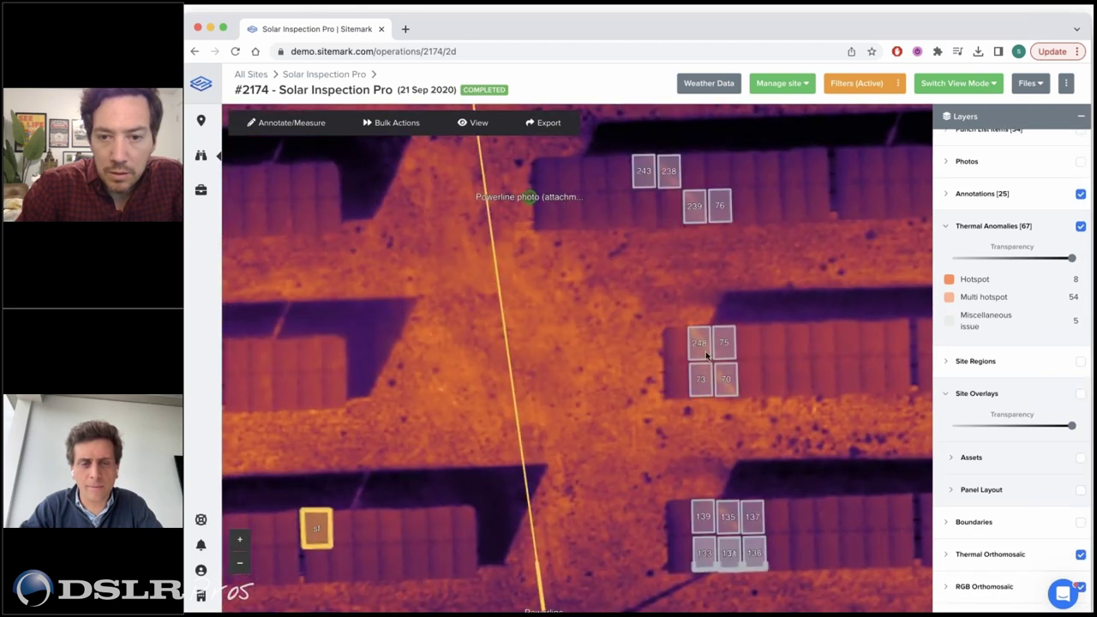
Fade the Thermal Anomalies layer to about half and hide the thermal orthomosaic to inspect the shadowed panels in RGB.
{"action": "left_click_drag", "start_coordinate": [1073, 259], "coordinate": [1004, 259]}
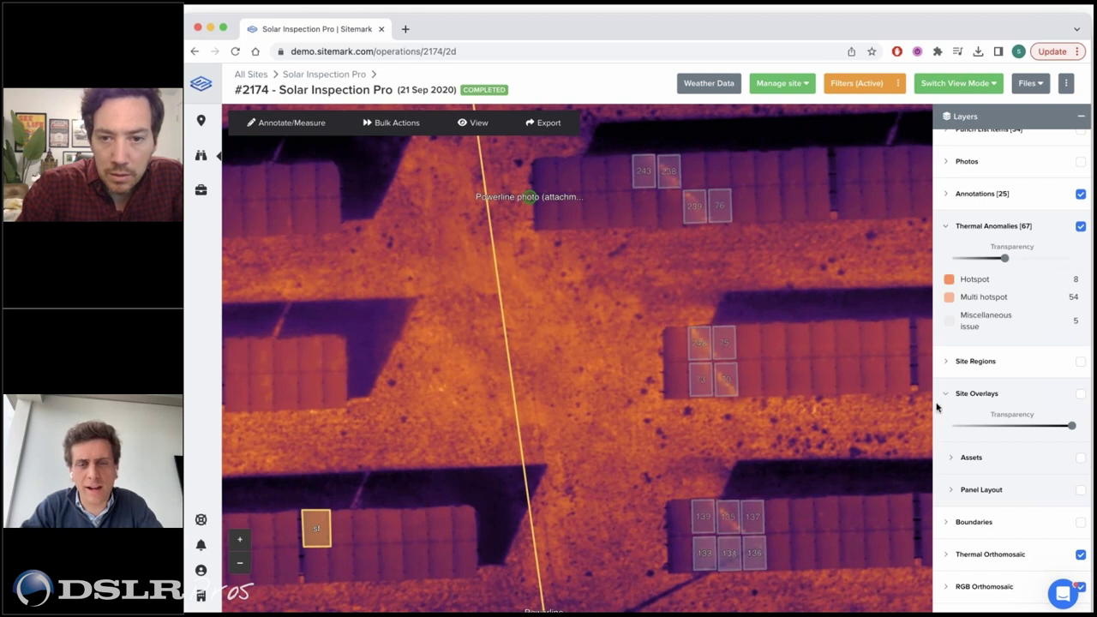
{"action": "scroll", "coordinate": [1001, 477], "scroll_direction": "down", "scroll_amount": 1}
{"action": "left_click", "coordinate": [1079, 542]}
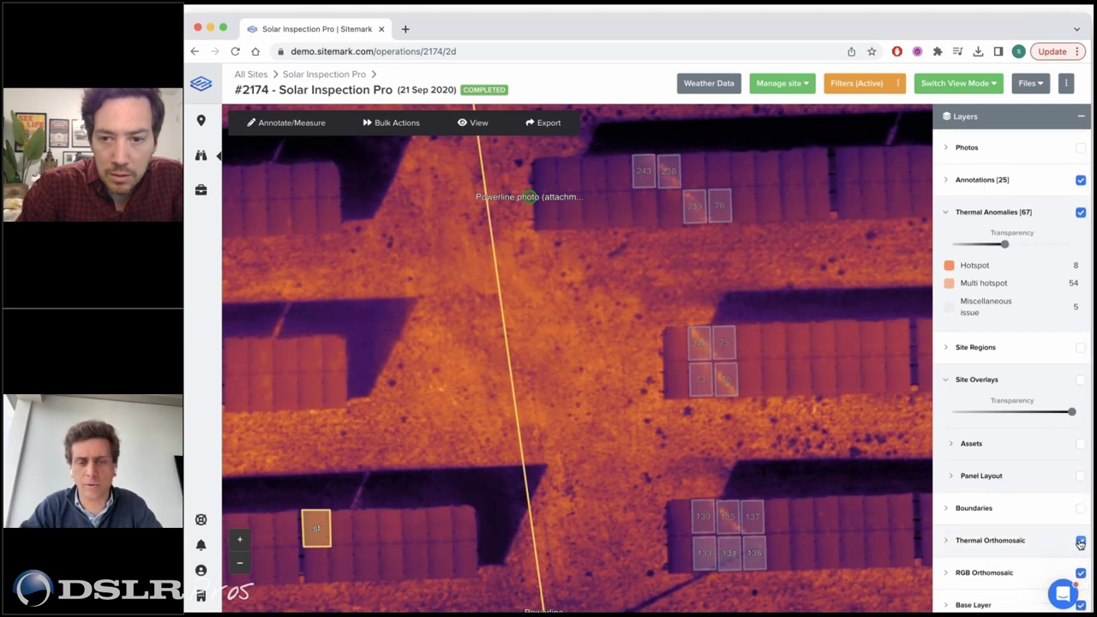
{"action": "scroll", "coordinate": [638, 271], "scroll_direction": "up", "scroll_amount": 3}
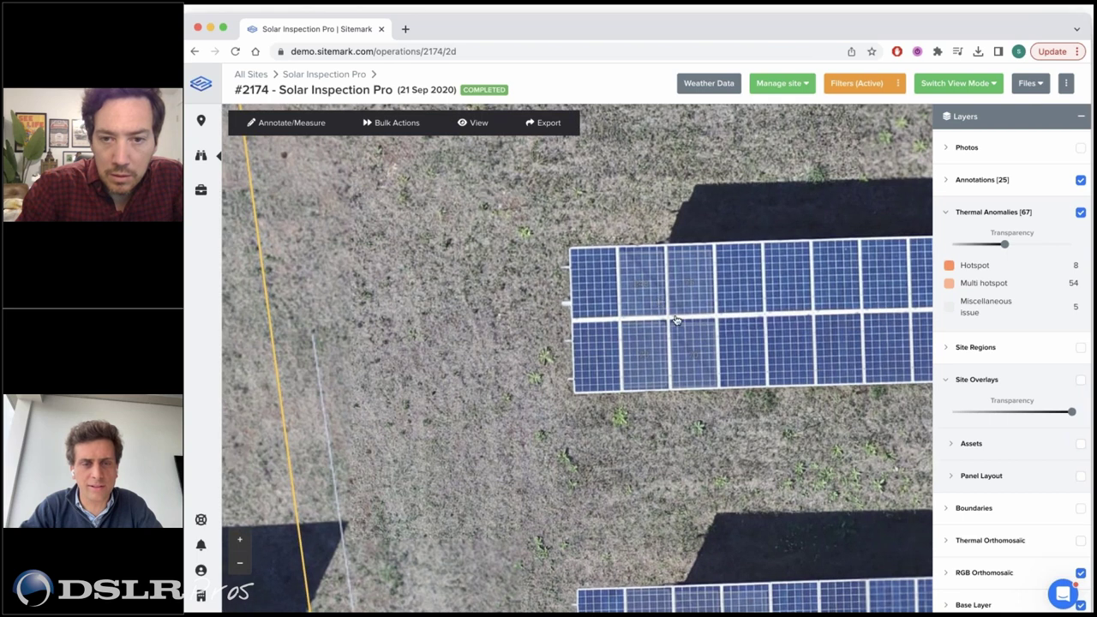
Follow the powerline across the RGB map and open the details of the "Powerline photo (attachment)" annotation.
{"action": "scroll", "coordinate": [680, 415], "scroll_direction": "down", "scroll_amount": 2}
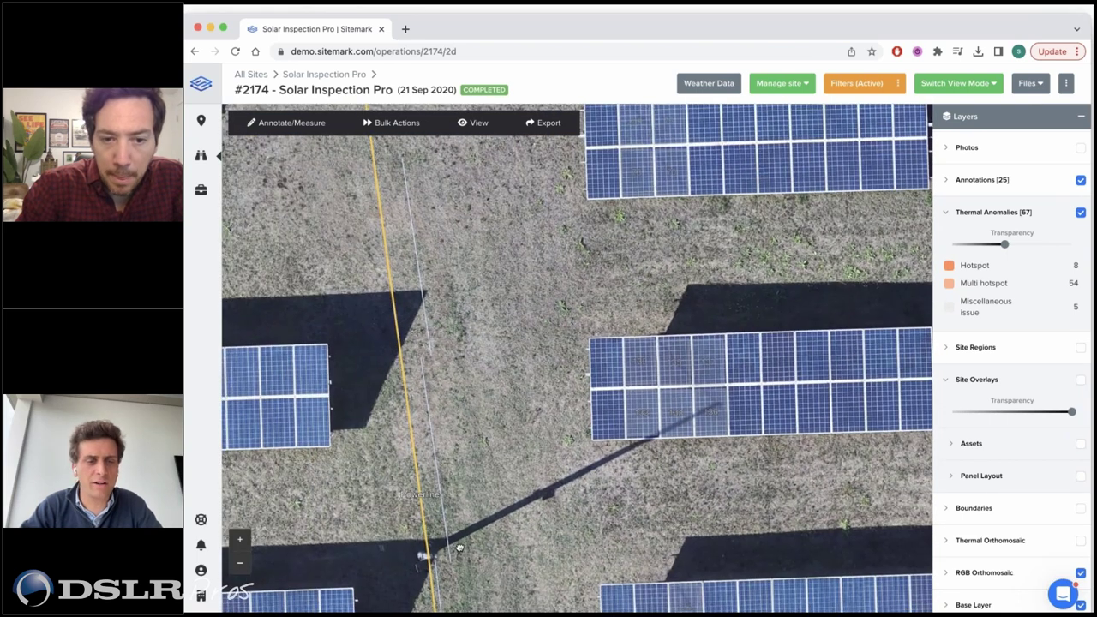
{"action": "scroll", "coordinate": [707, 470], "scroll_direction": "down", "scroll_amount": 2}
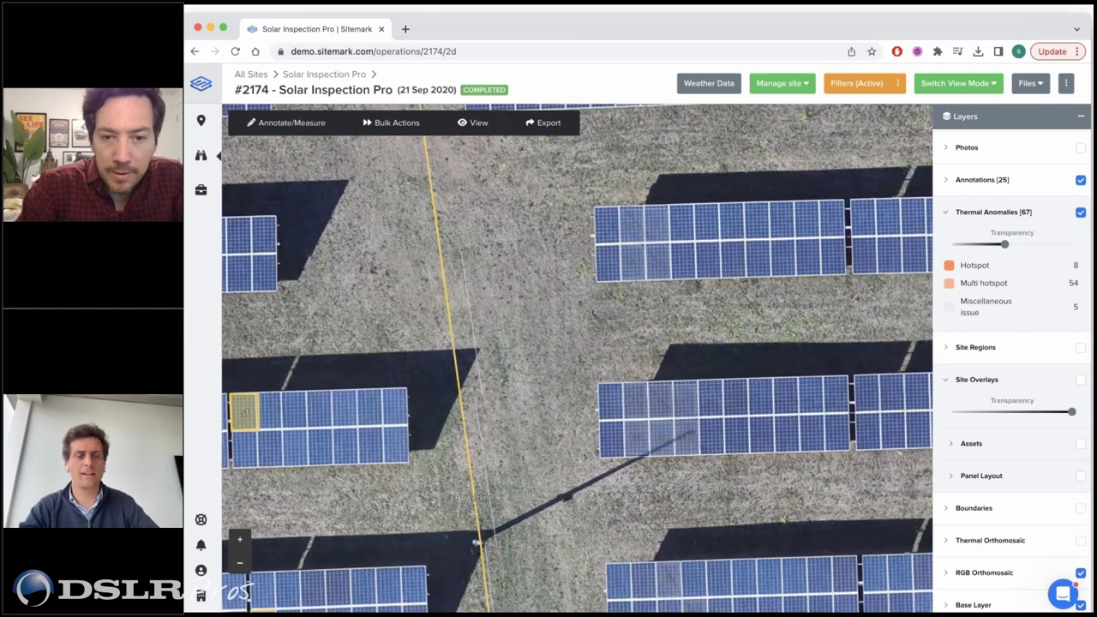
{"action": "scroll", "coordinate": [708, 469], "scroll_direction": "down", "scroll_amount": 2}
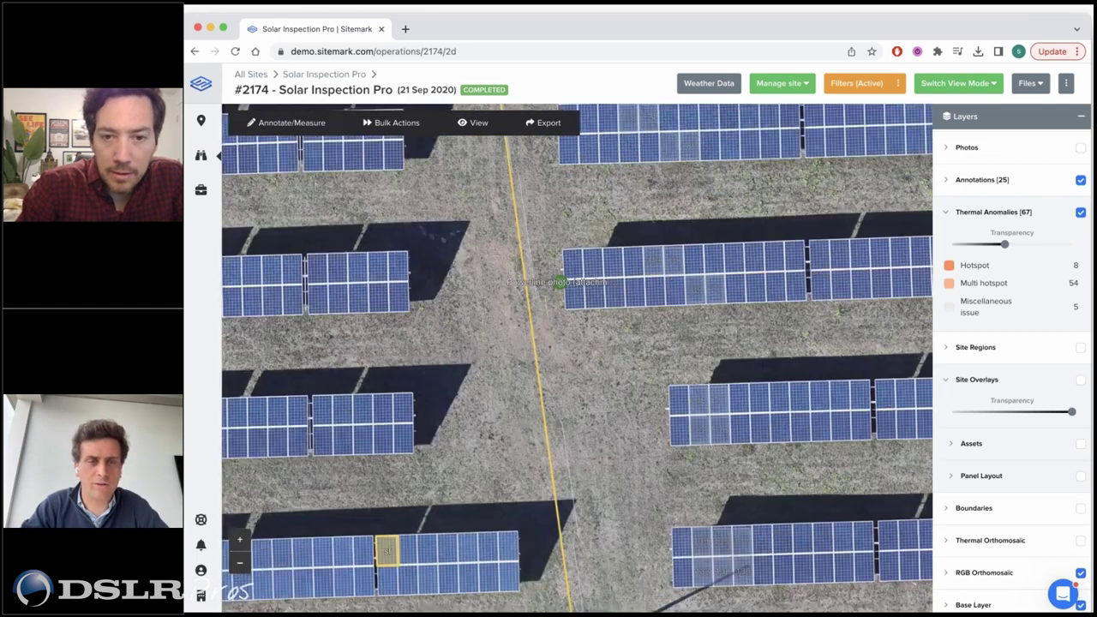
{"action": "left_click_drag", "start_coordinate": [685, 353], "coordinate": [720, 486]}
{"action": "left_click", "coordinate": [561, 347]}
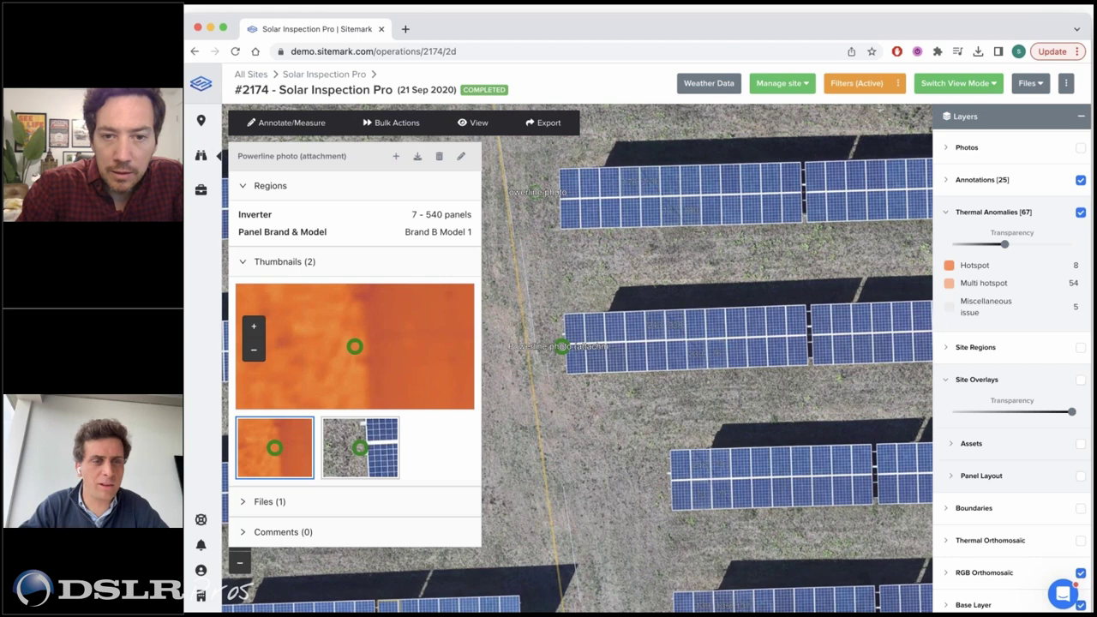
{"action": "left_click_drag", "start_coordinate": [596, 287], "coordinate": [628, 341]}
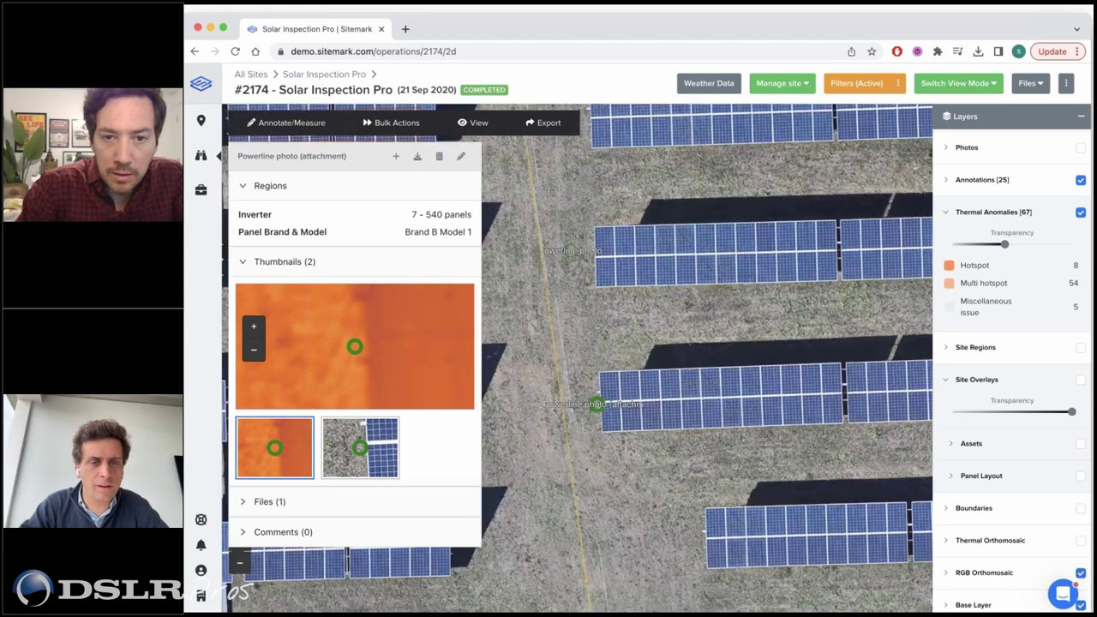
Open the "Powerline photo" annotation, look around its panoramic photo, and close the annotation details.
{"action": "left_click", "coordinate": [570, 250]}
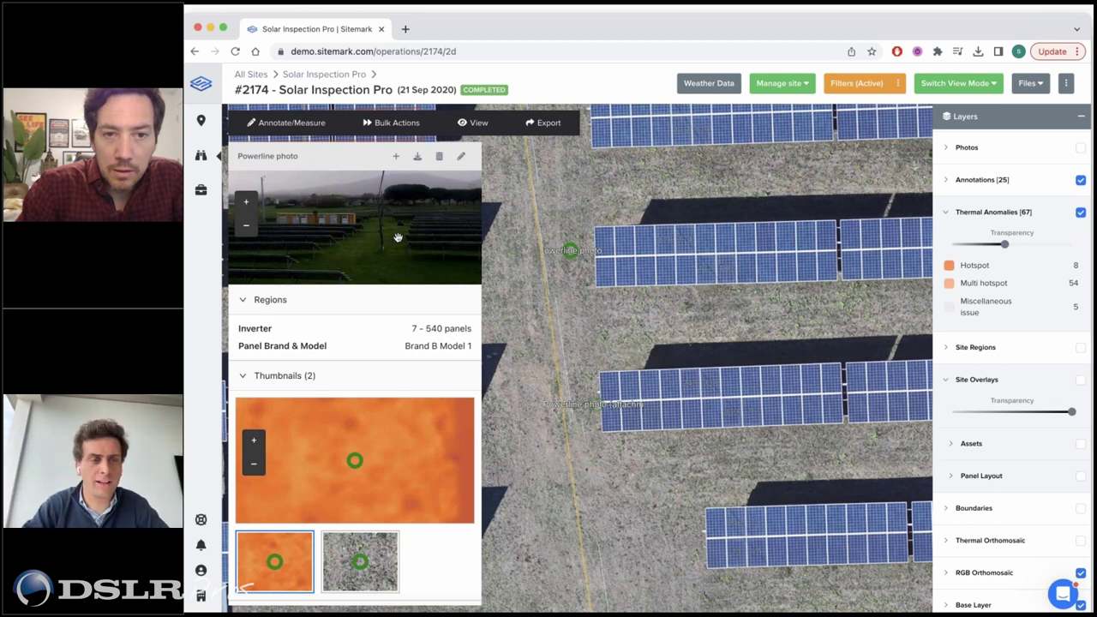
{"action": "scroll", "coordinate": [400, 239], "scroll_direction": "down", "scroll_amount": 2}
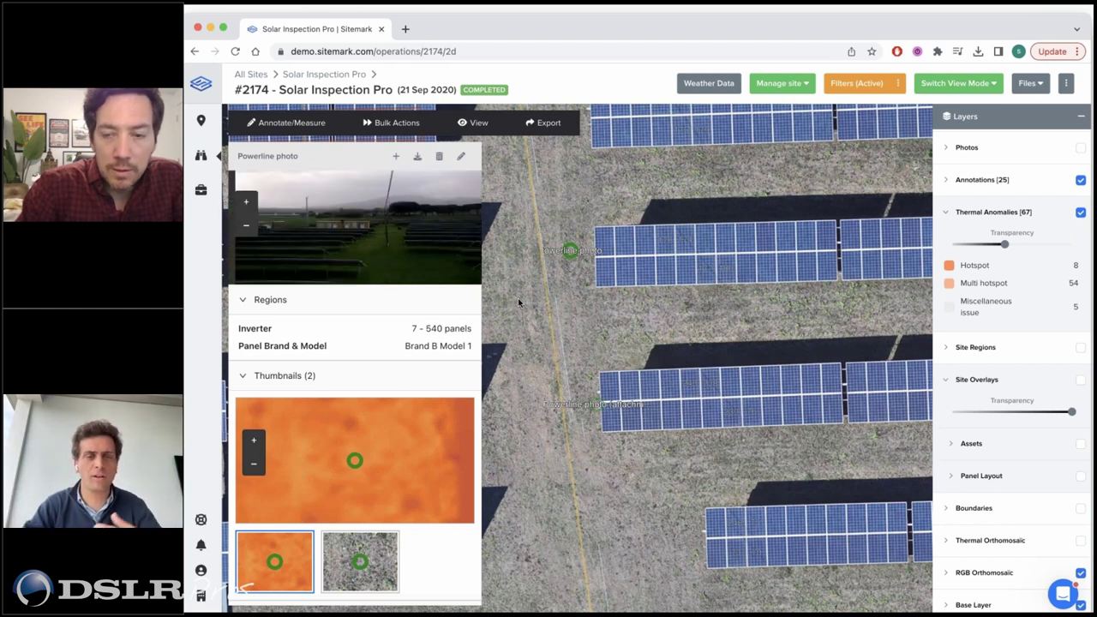
{"action": "left_click", "coordinate": [517, 298]}
{"action": "scroll", "coordinate": [605, 332], "scroll_direction": "down", "scroll_amount": 2}
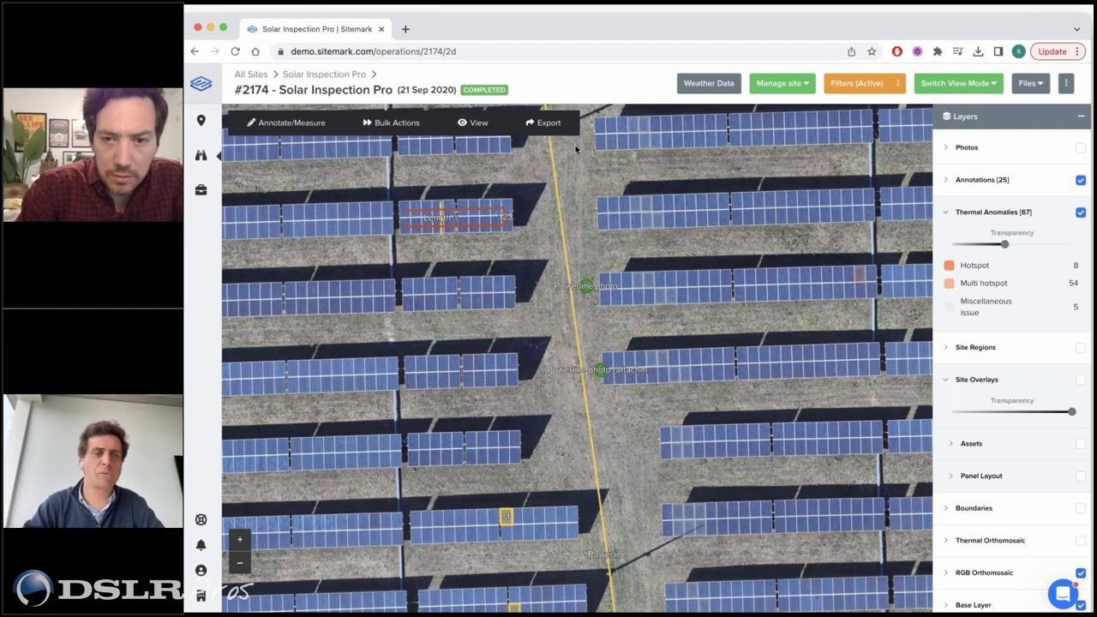
Review the export report options for the inspection and close them without generating a report.
{"action": "left_click", "coordinate": [545, 122]}
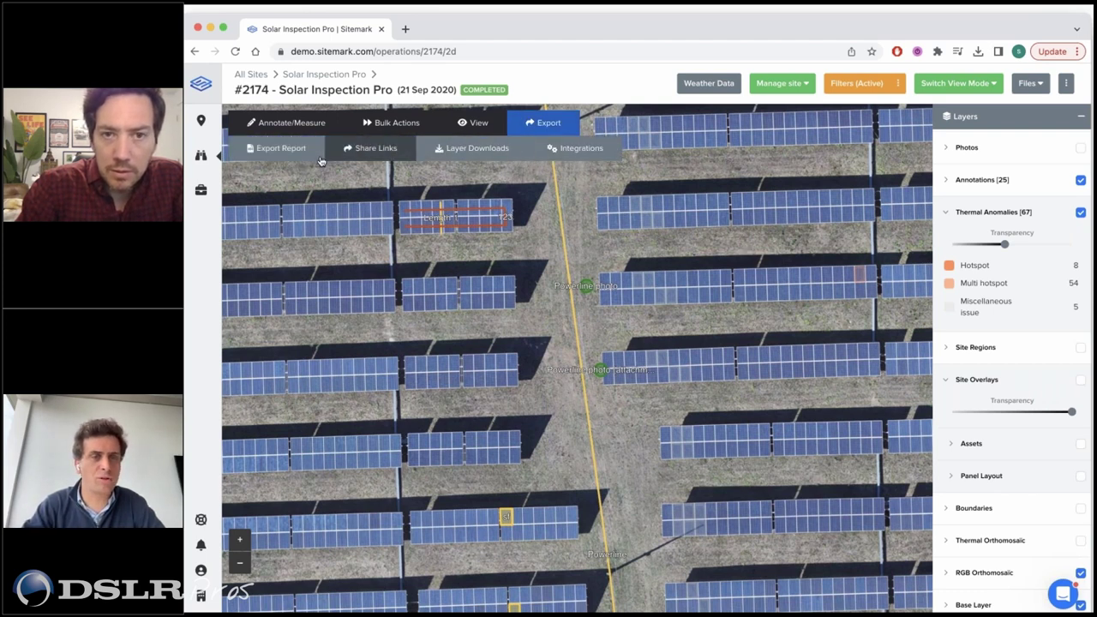
{"action": "left_click", "coordinate": [291, 158]}
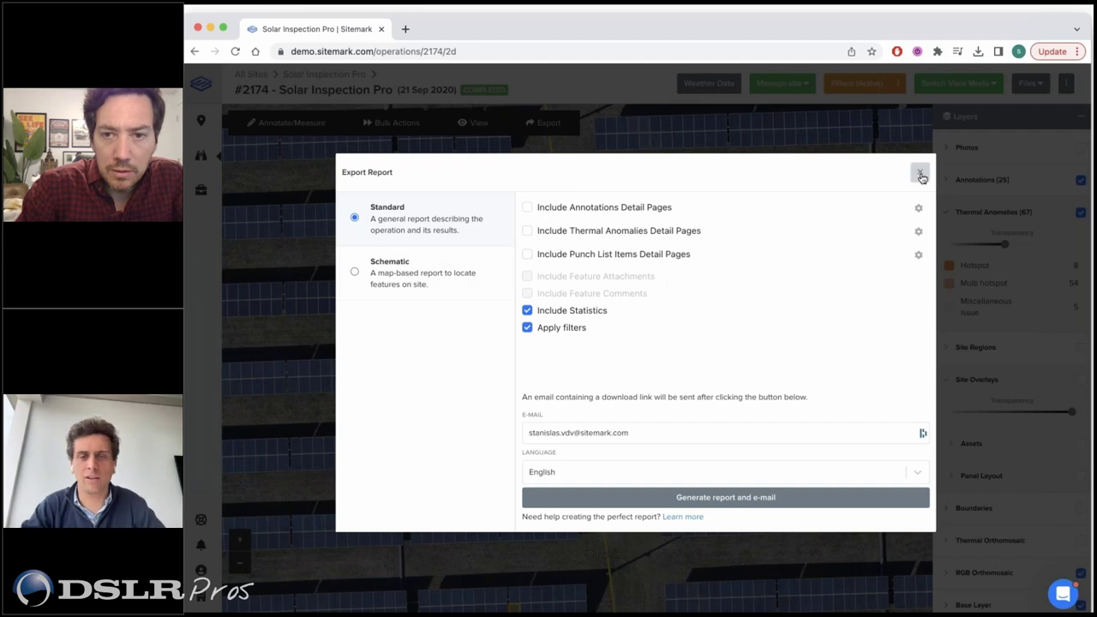
{"action": "left_click", "coordinate": [920, 172]}
{"action": "scroll", "coordinate": [625, 223], "scroll_direction": "down", "scroll_amount": 2}
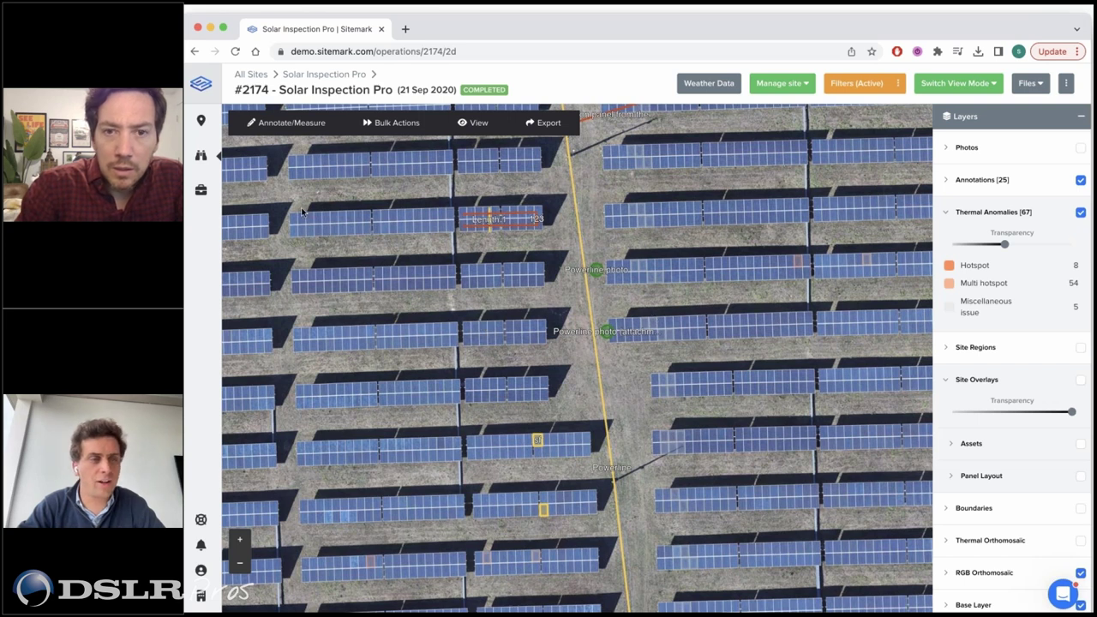
Go back to the sites overview and reopen inspection #2174 of the Solar Inspection Pro site.
{"action": "left_click", "coordinate": [202, 125]}
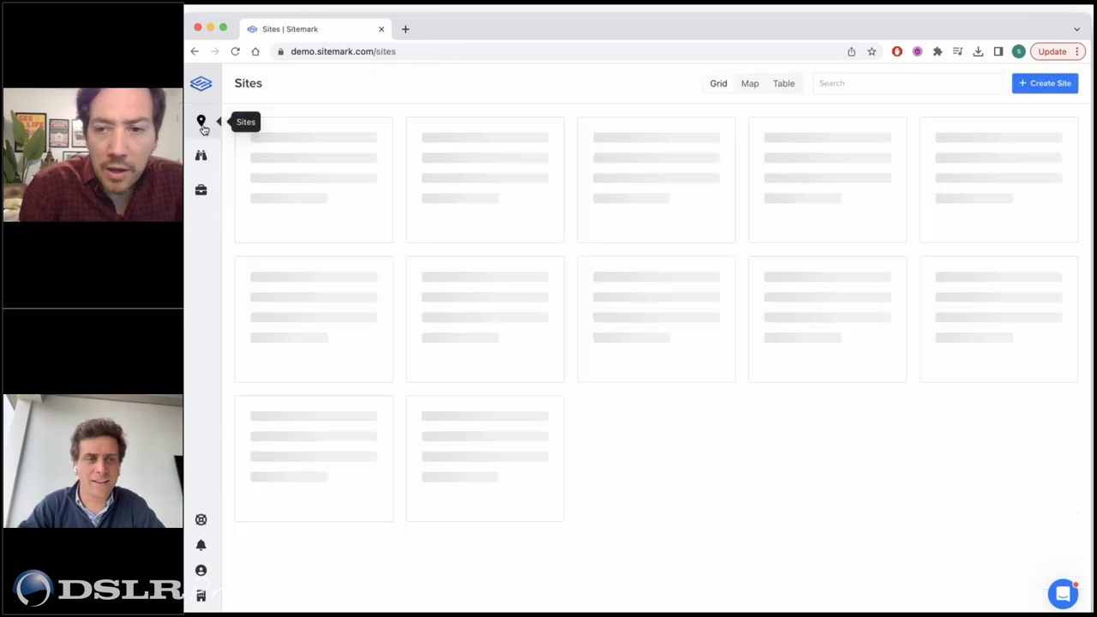
{"action": "left_click", "coordinate": [656, 197]}
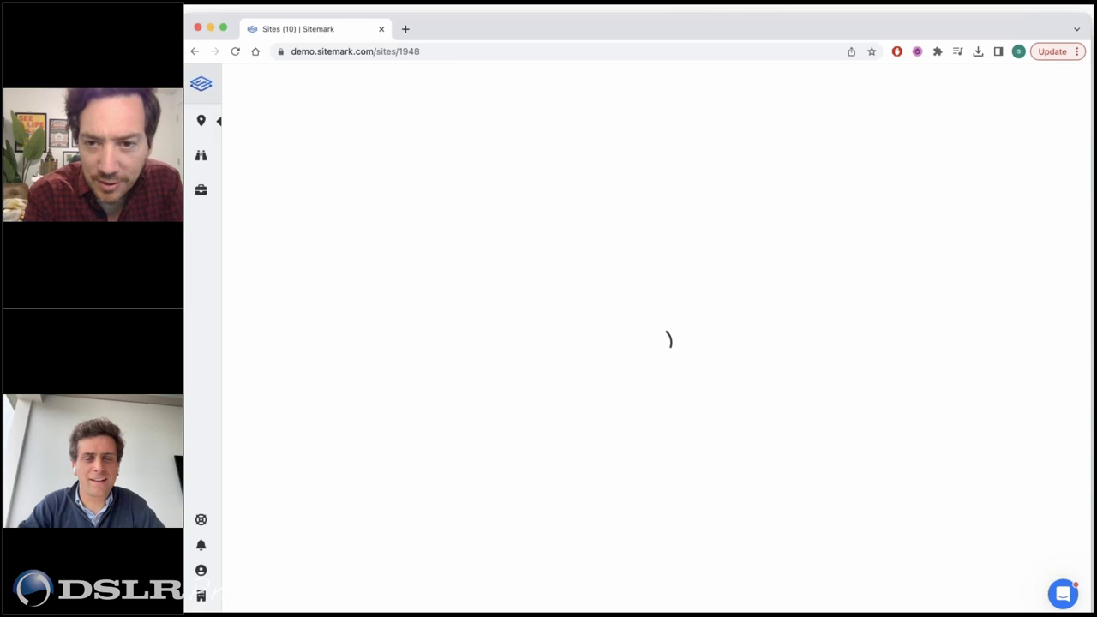
{"action": "left_click", "coordinate": [375, 309]}
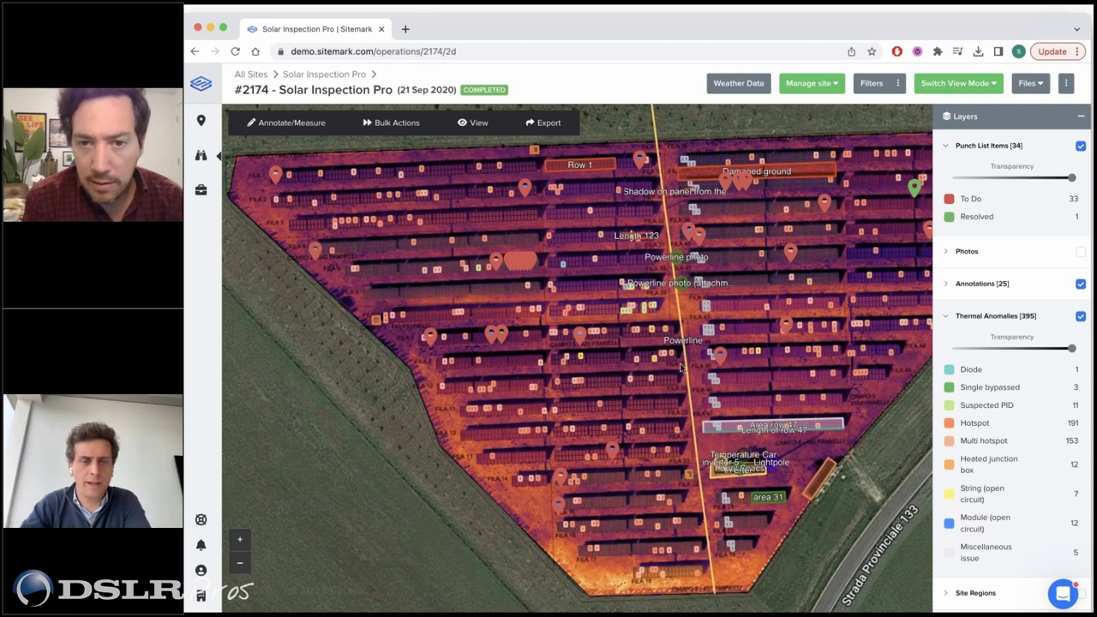
{"action": "scroll", "coordinate": [632, 347], "scroll_direction": "down", "scroll_amount": 3}
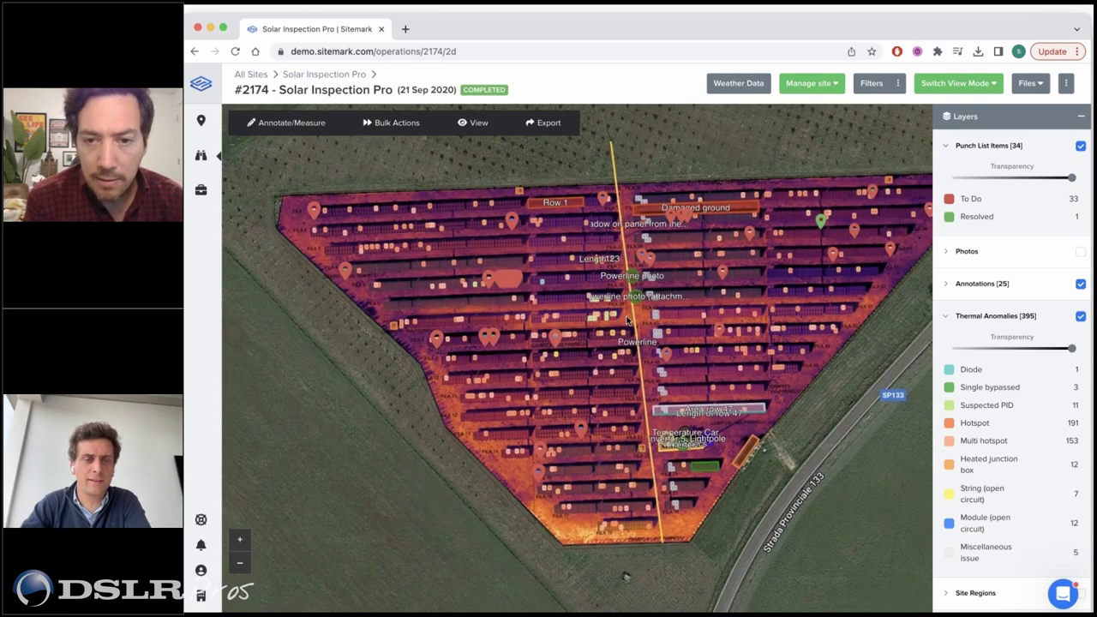
{"action": "left_click_drag", "start_coordinate": [619, 319], "coordinate": [607, 321]}
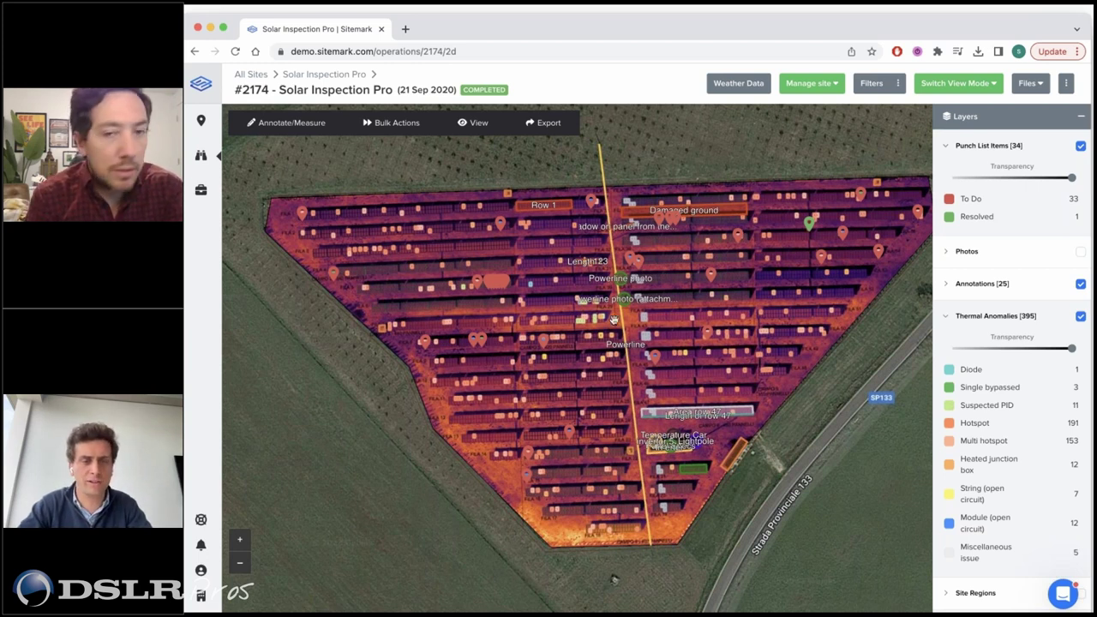
{"action": "scroll", "coordinate": [609, 313], "scroll_direction": "up", "scroll_amount": 3}
{"action": "scroll", "coordinate": [609, 314], "scroll_direction": "down", "scroll_amount": 3}
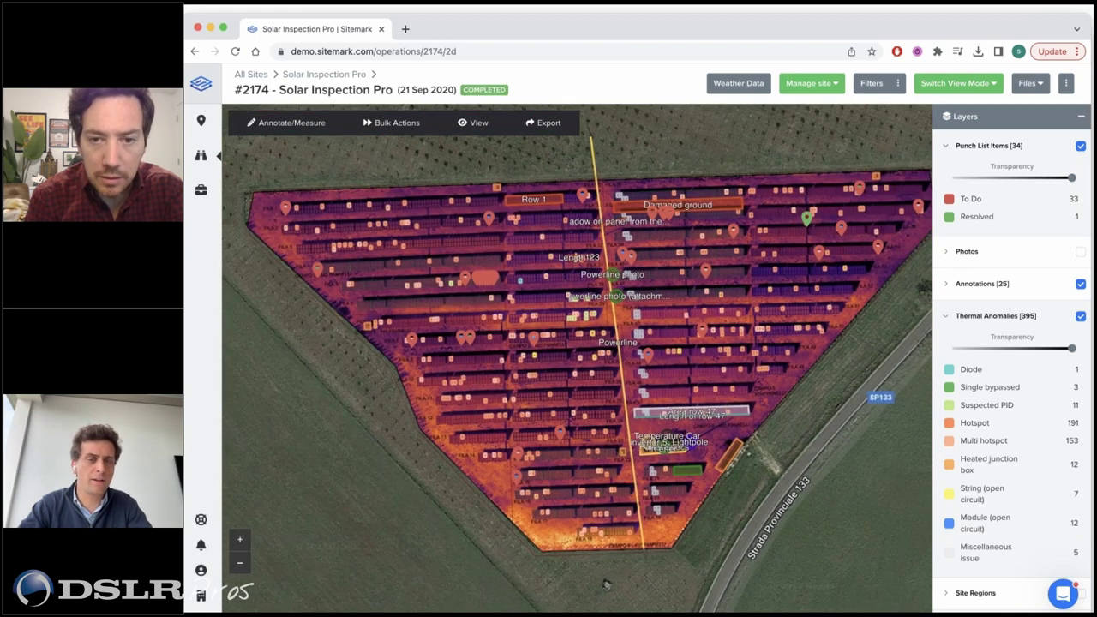
{"action": "left_click_drag", "start_coordinate": [606, 585], "coordinate": [584, 592]}
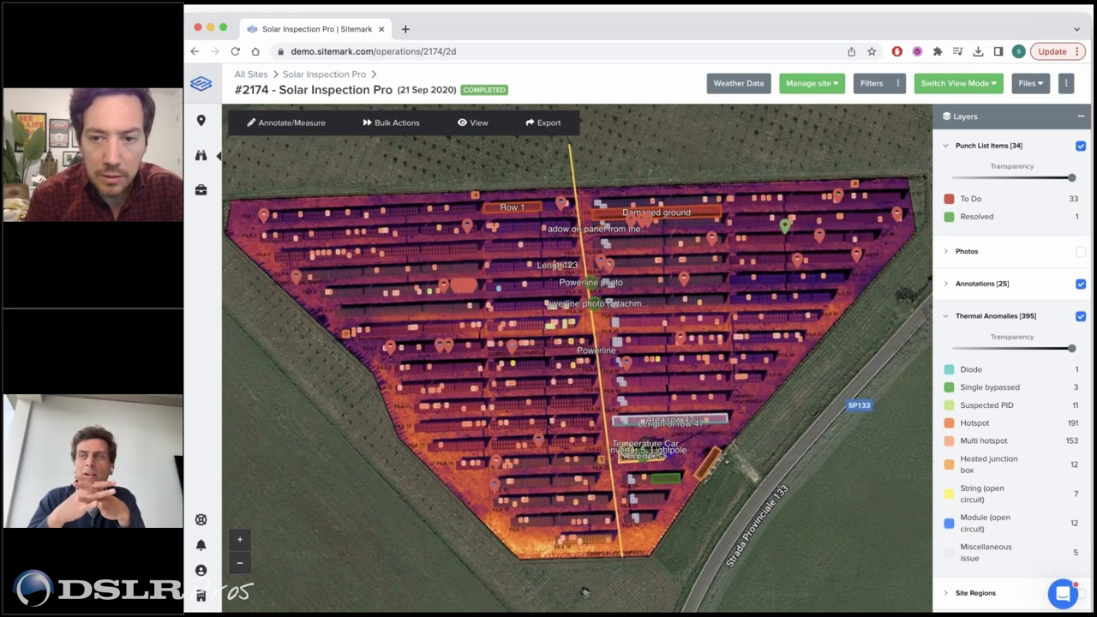
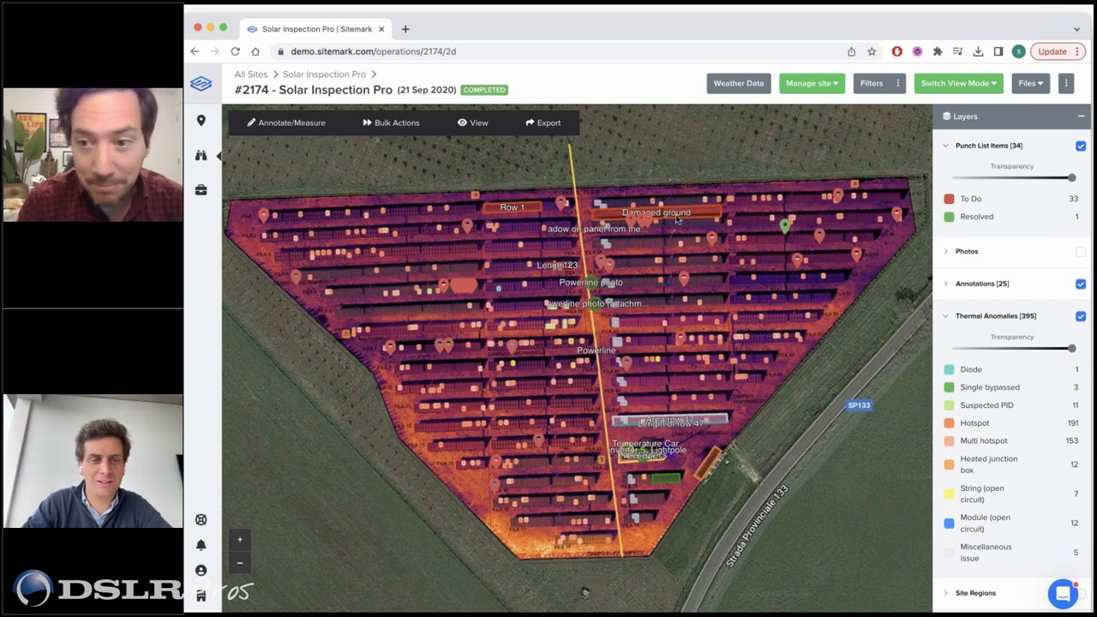
From the sites overview, open the Solar Construction - Salinetes I site and its operation #2198 of 10 Jun 2021.
{"action": "left_click", "coordinate": [200, 123]}
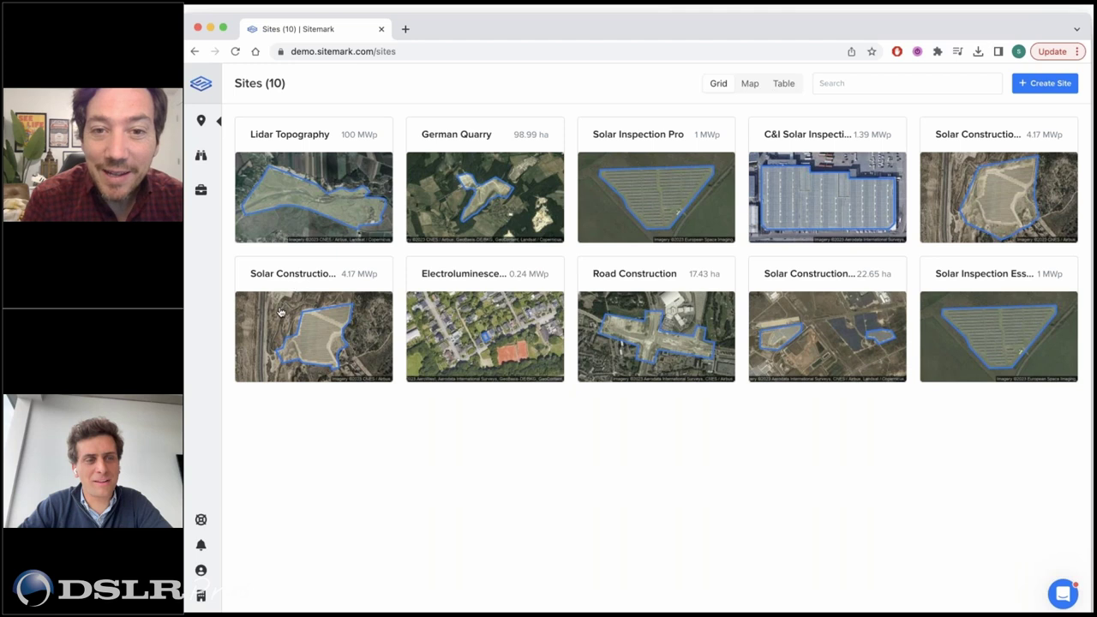
{"action": "left_click", "coordinate": [954, 196]}
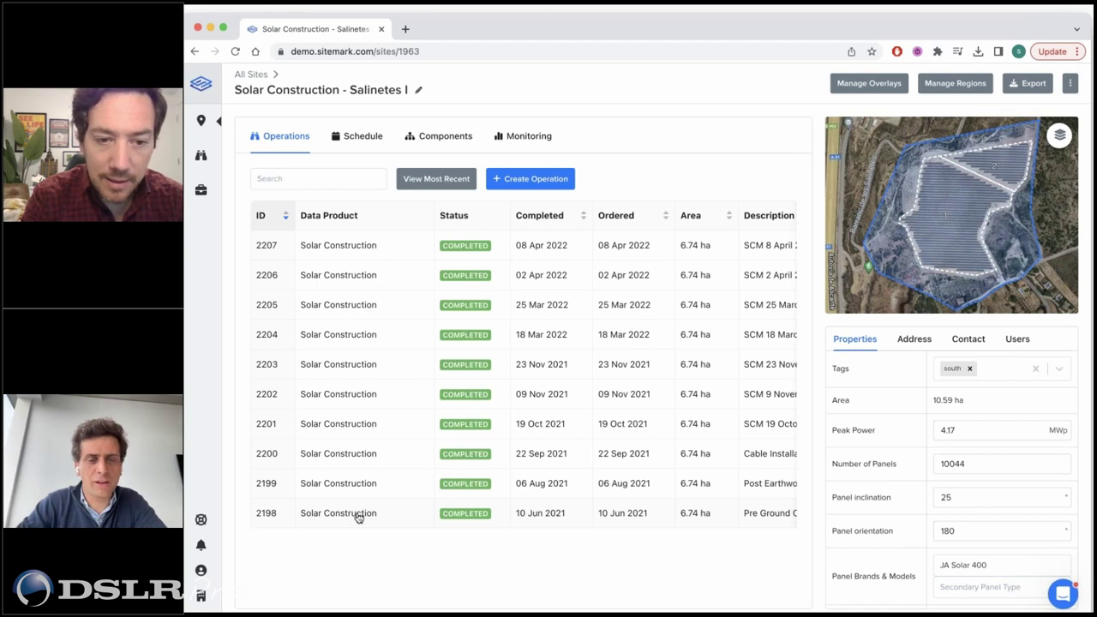
{"action": "left_click", "coordinate": [358, 514]}
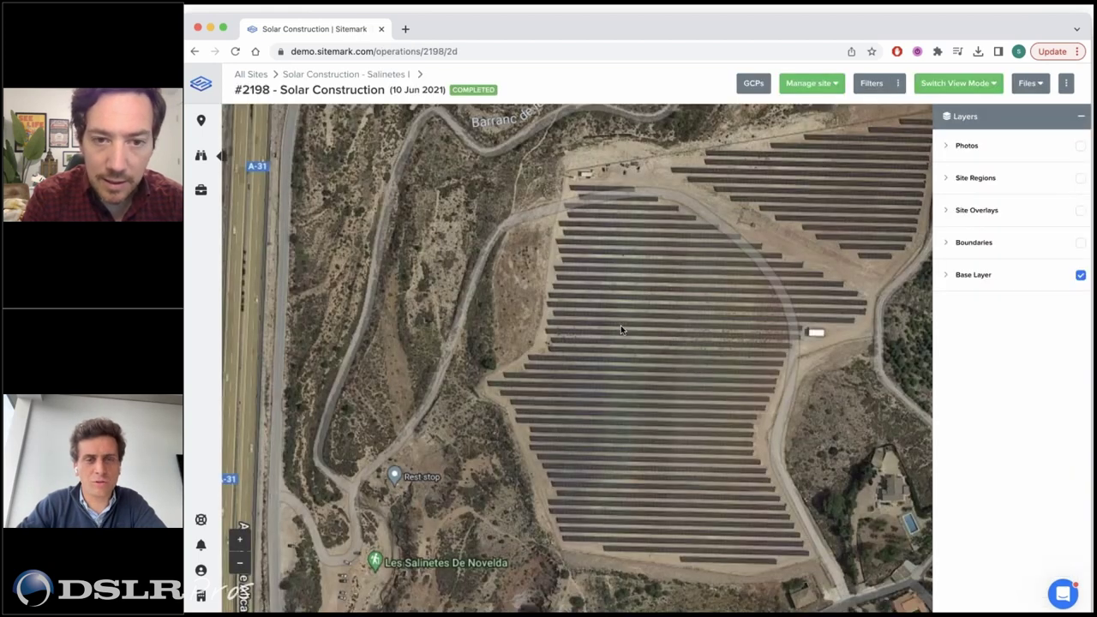
{"action": "left_click_drag", "start_coordinate": [648, 343], "coordinate": [593, 342]}
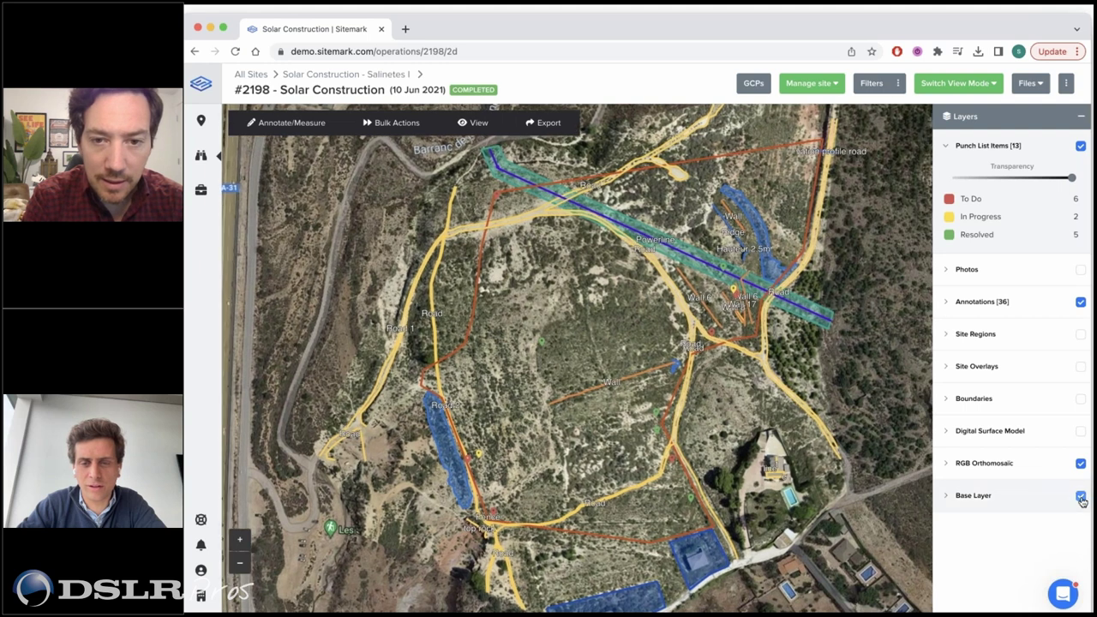
Hide the base layer, punch list items and annotations to leave only the RGB orthomosaic.
{"action": "left_click", "coordinate": [1081, 497]}
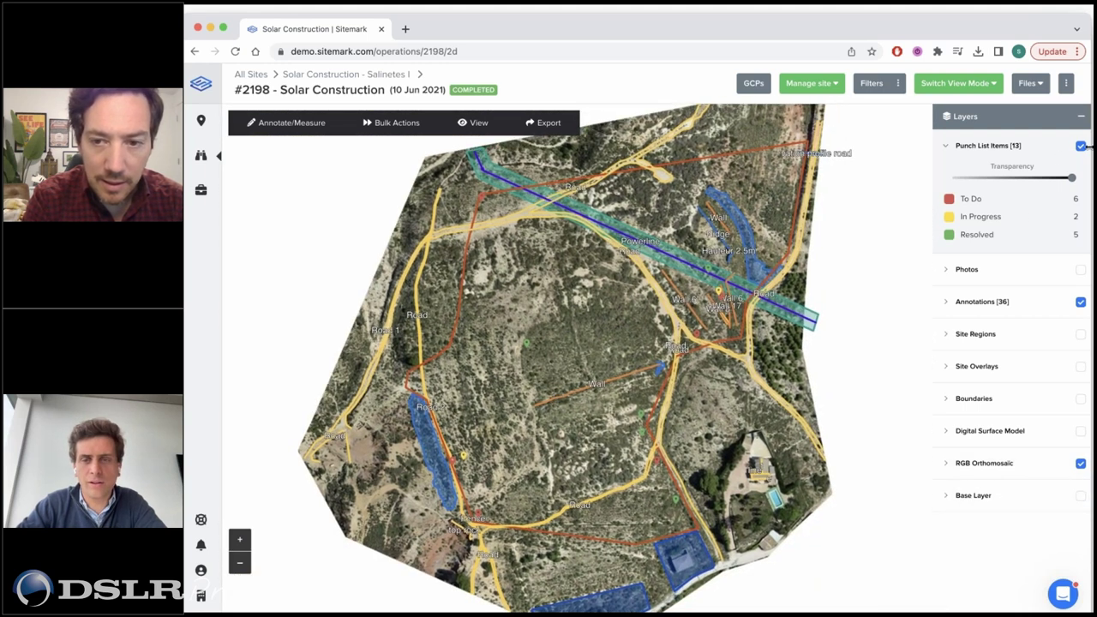
{"action": "left_click", "coordinate": [1081, 146]}
{"action": "left_click", "coordinate": [1081, 210]}
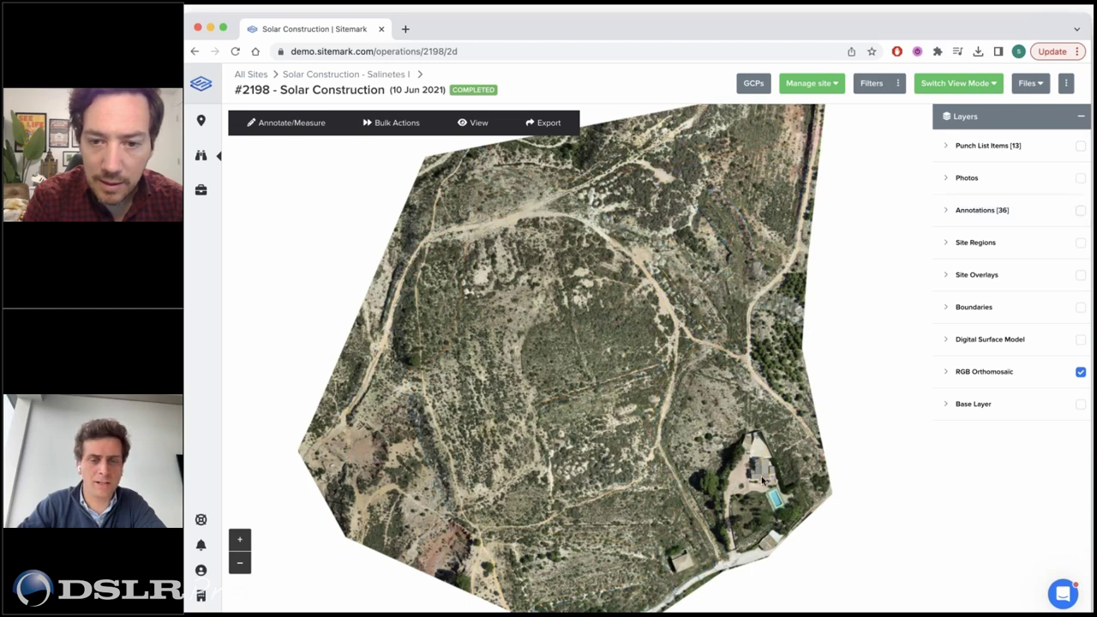
Show the Digital Surface Model over the orthomosaic and narrow its color range to 417.07–443.19 m.
{"action": "scroll", "coordinate": [761, 476], "scroll_direction": "up", "scroll_amount": 5}
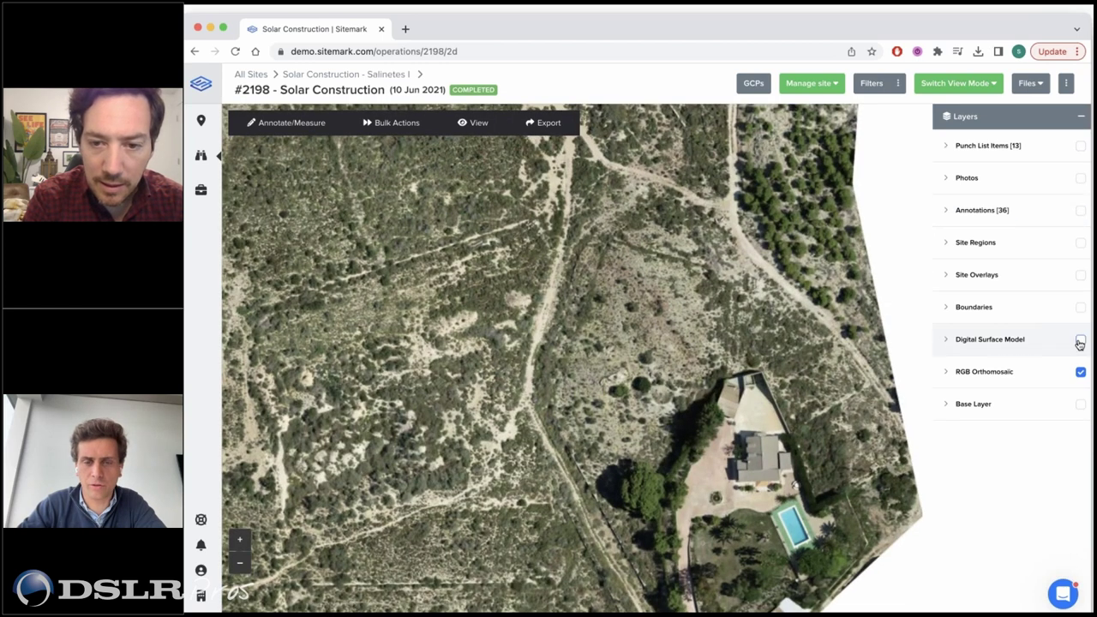
{"action": "left_click", "coordinate": [1080, 341]}
{"action": "left_click_drag", "start_coordinate": [1072, 419], "coordinate": [1032, 418]}
{"action": "left_click_drag", "start_coordinate": [952, 418], "coordinate": [968, 417]}
{"action": "left_click_drag", "start_coordinate": [635, 406], "coordinate": [652, 405]}
{"action": "scroll", "coordinate": [653, 404], "scroll_direction": "down", "scroll_amount": 5}
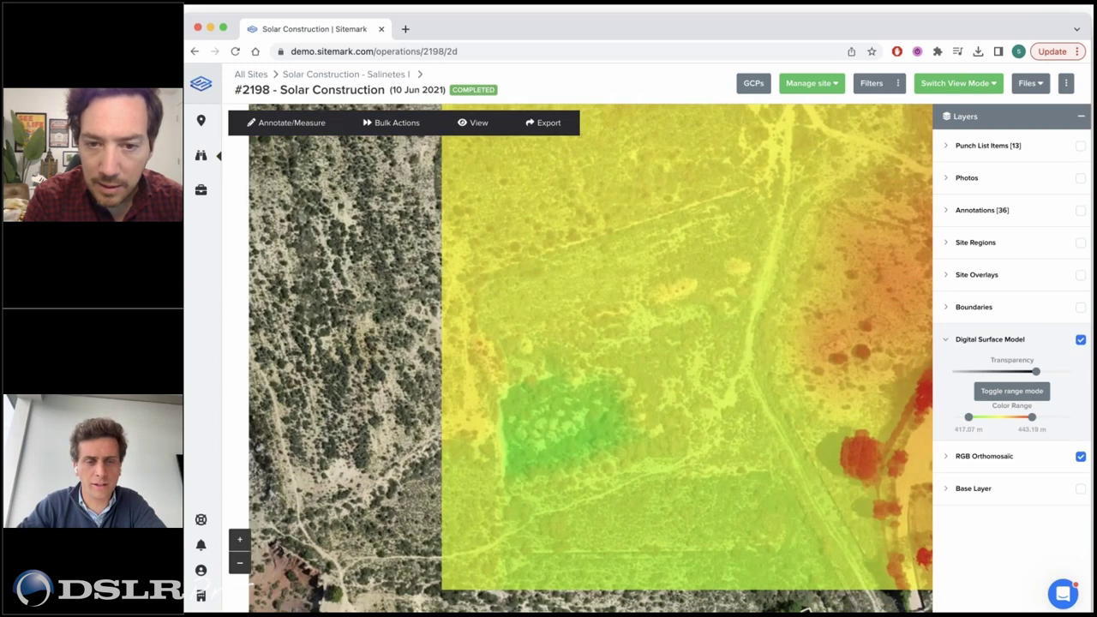
{"action": "scroll", "coordinate": [604, 379], "scroll_direction": "up", "scroll_amount": 3}
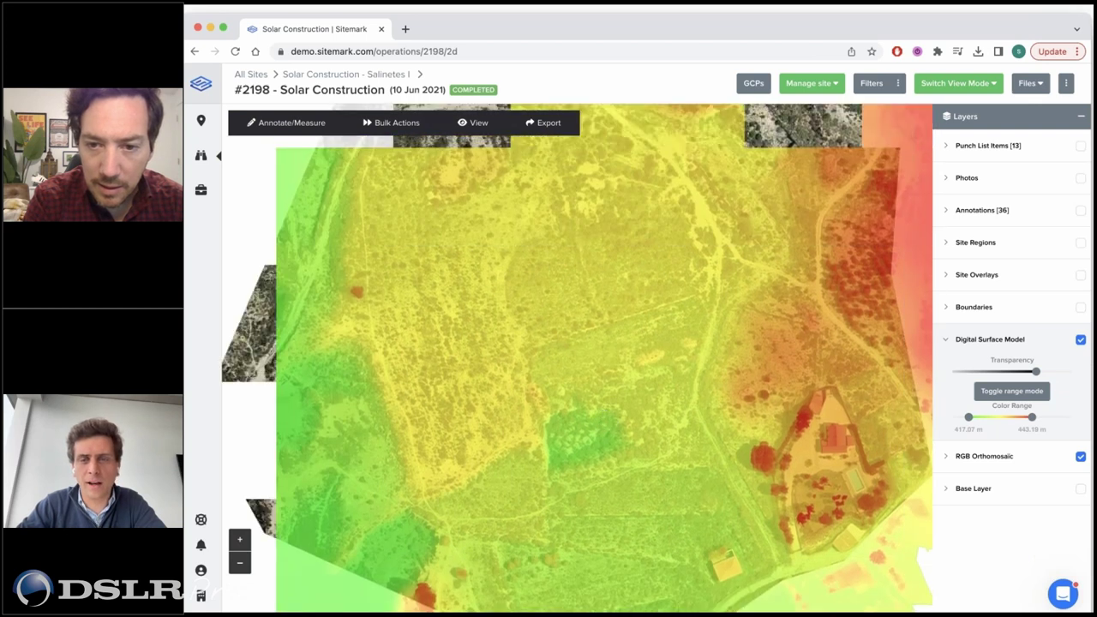
Switch to the 3D view and inspect the villa's point cloud with the annotations hidden.
{"action": "left_click", "coordinate": [959, 83]}
{"action": "left_click", "coordinate": [952, 109]}
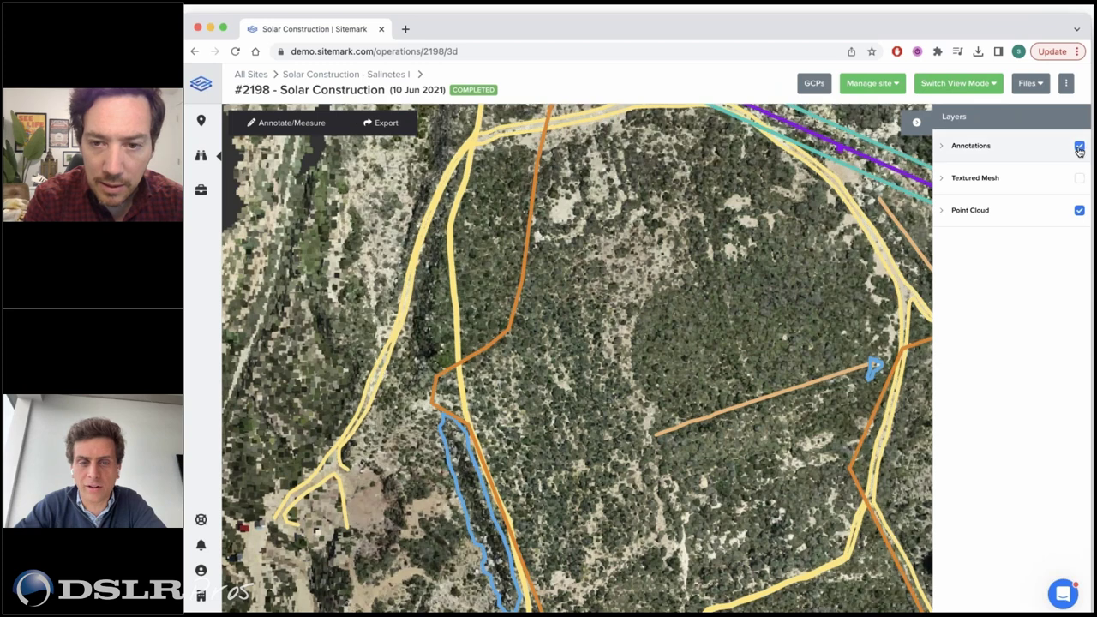
{"action": "left_click", "coordinate": [1079, 146]}
{"action": "scroll", "coordinate": [826, 493], "scroll_direction": "up", "scroll_amount": 10}
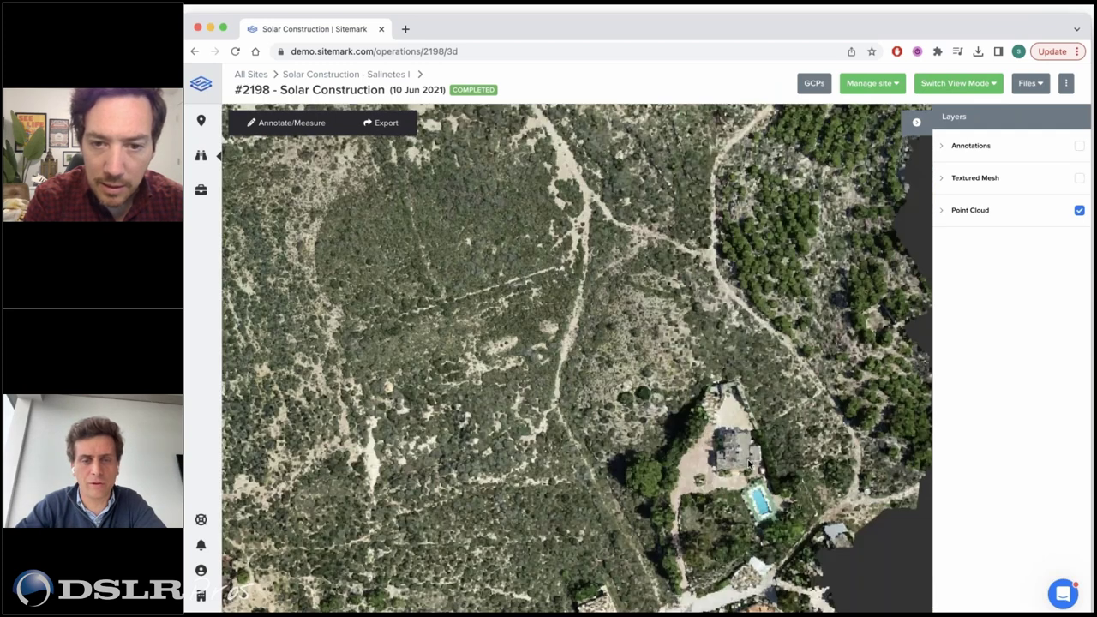
{"action": "scroll", "coordinate": [493, 247], "scroll_direction": "down", "scroll_amount": 5}
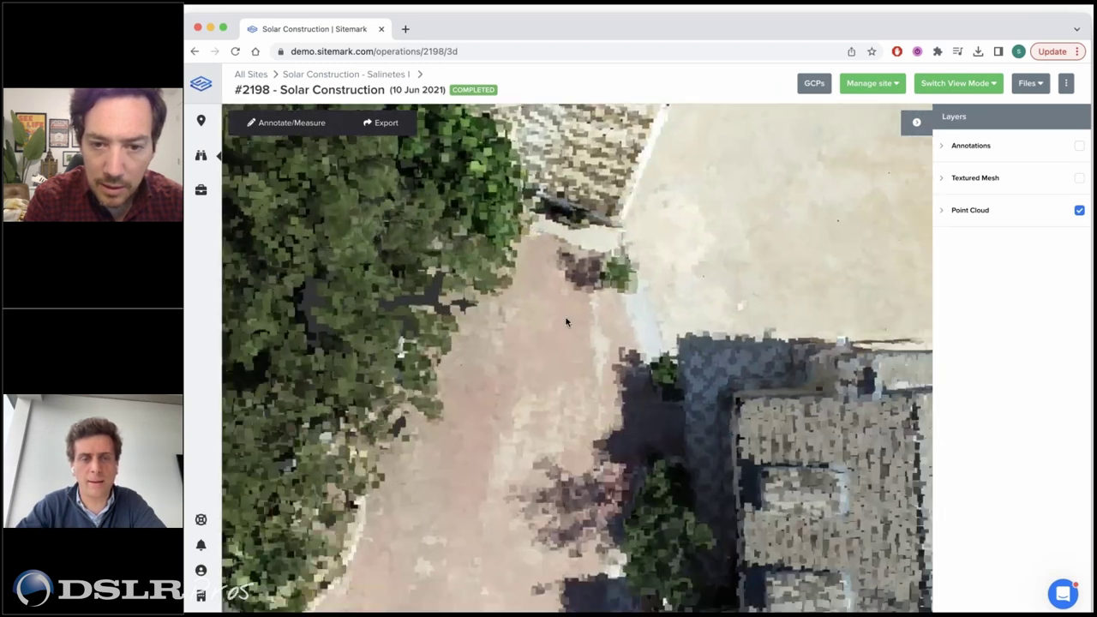
{"action": "left_click_drag", "start_coordinate": [493, 247], "coordinate": [540, 342]}
{"action": "scroll", "coordinate": [572, 358], "scroll_direction": "down", "scroll_amount": 8}
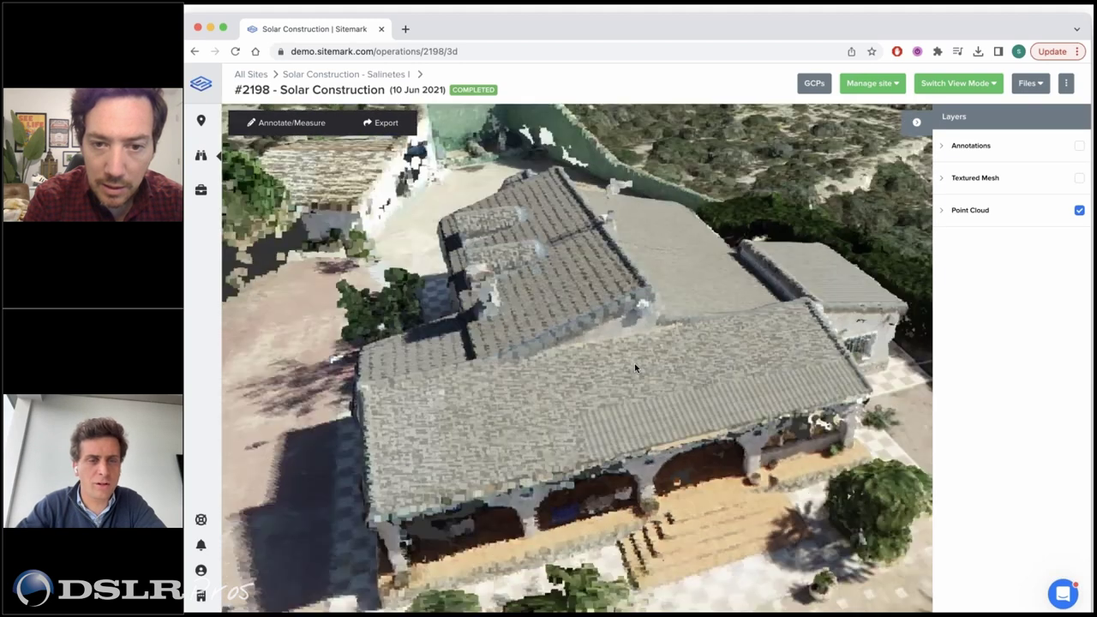
{"action": "scroll", "coordinate": [650, 397], "scroll_direction": "up", "scroll_amount": 3}
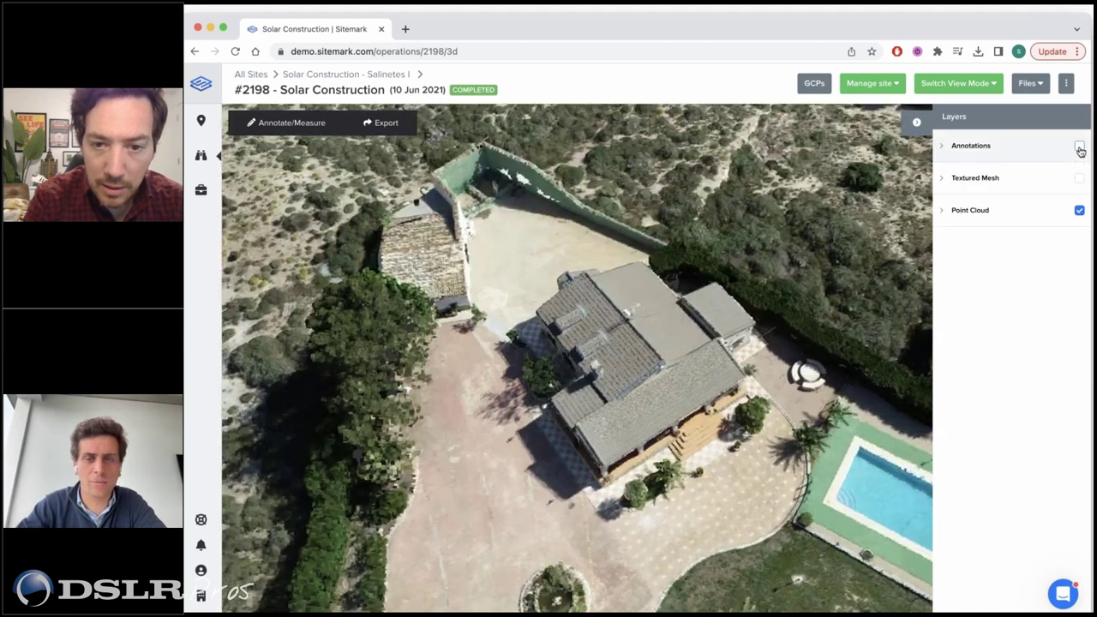
Show the annotations over the point cloud again, review them around the villa, and return to the 2D map.
{"action": "left_click", "coordinate": [1079, 146]}
{"action": "left_click_drag", "start_coordinate": [840, 334], "coordinate": [717, 366]}
{"action": "scroll", "coordinate": [716, 367], "scroll_direction": "down", "scroll_amount": 6}
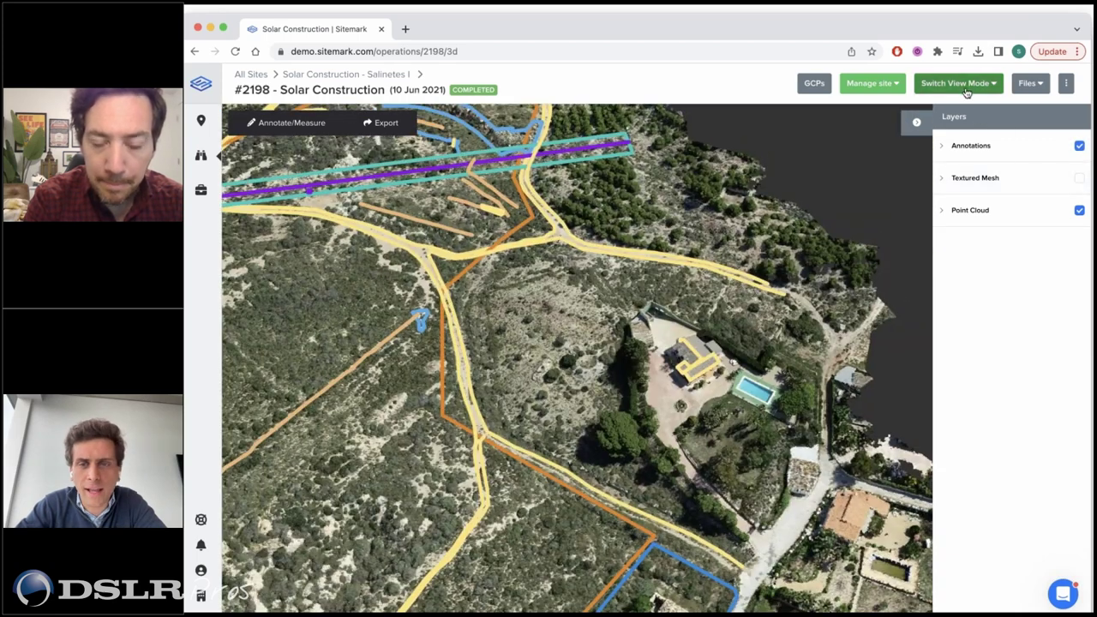
{"action": "left_click", "coordinate": [965, 86]}
{"action": "left_click", "coordinate": [942, 108]}
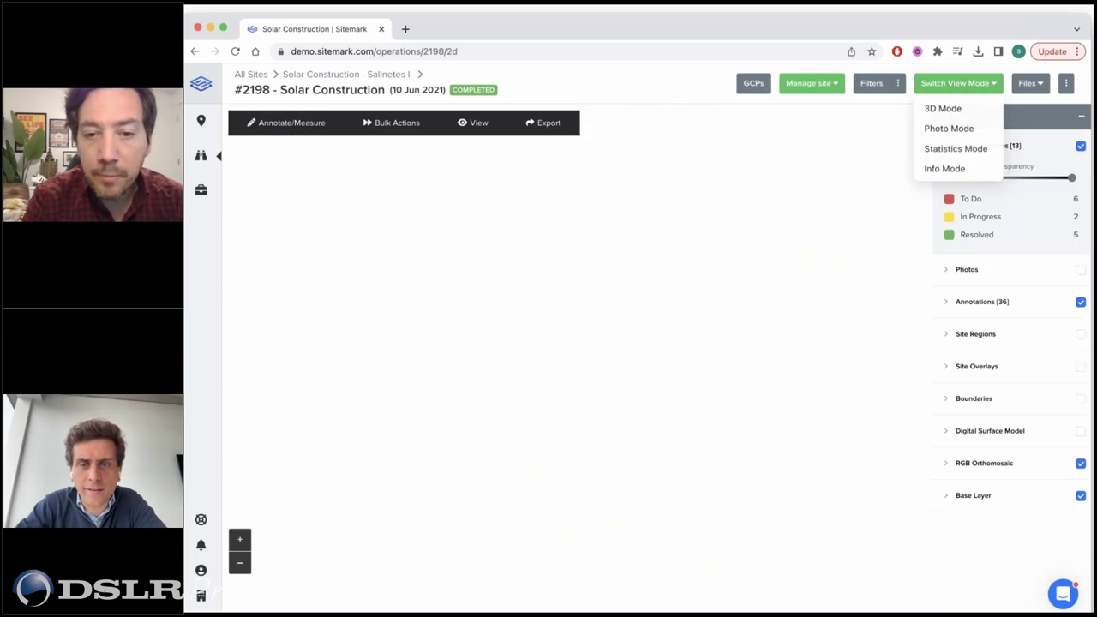
Show the Pre Vegetation Clearance Contours site overlay on the map and examine the 20cm contour lines across the site.
{"action": "scroll", "coordinate": [818, 405], "scroll_direction": "up", "scroll_amount": 2}
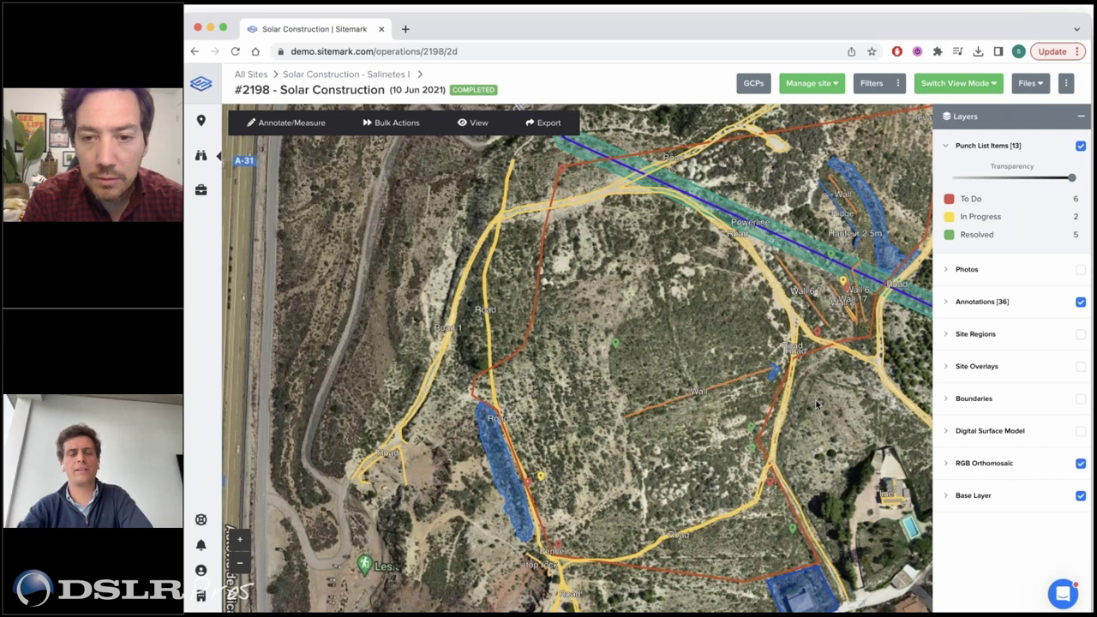
{"action": "left_click", "coordinate": [1008, 375]}
{"action": "scroll", "coordinate": [1017, 564], "scroll_direction": "down", "scroll_amount": 1}
{"action": "scroll", "coordinate": [1017, 564], "scroll_direction": "down", "scroll_amount": 1}
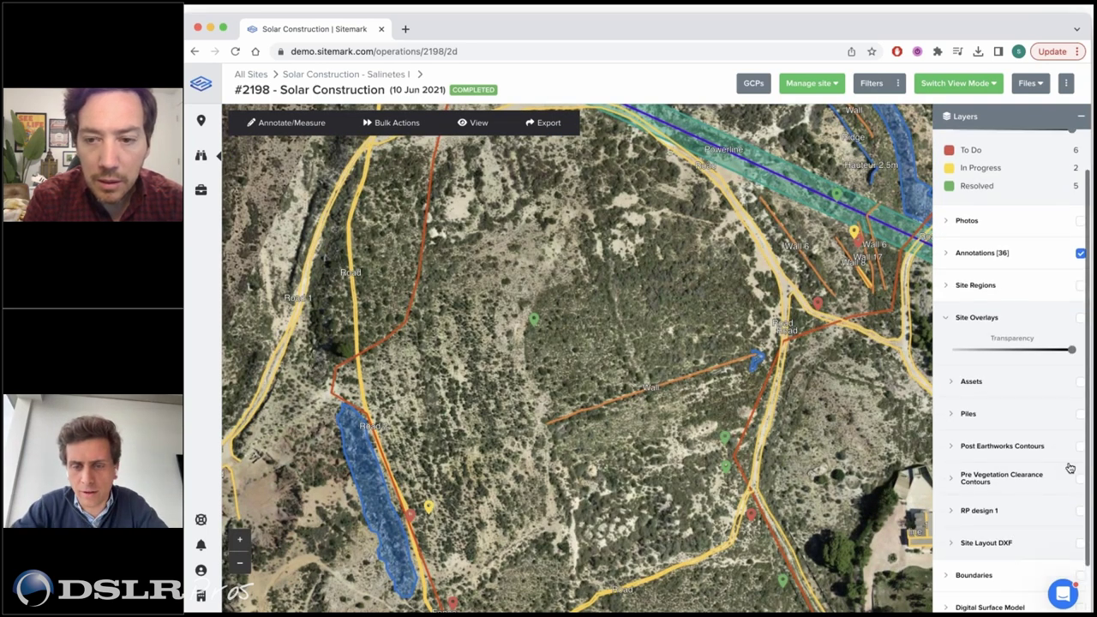
{"action": "left_click", "coordinate": [1080, 478]}
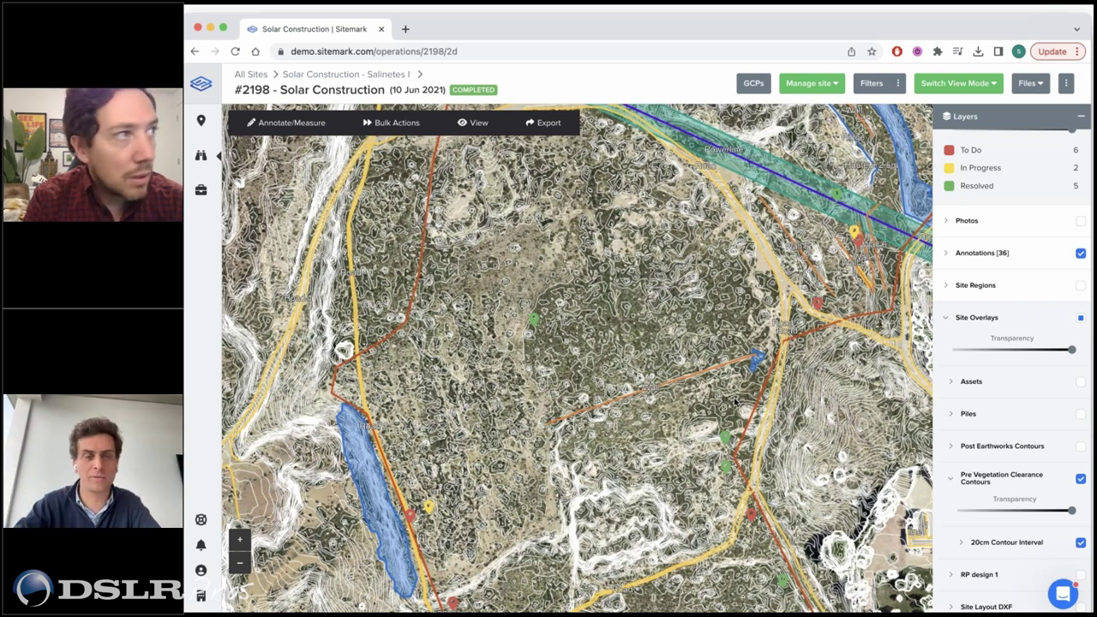
{"action": "scroll", "coordinate": [752, 347], "scroll_direction": "down", "scroll_amount": 2}
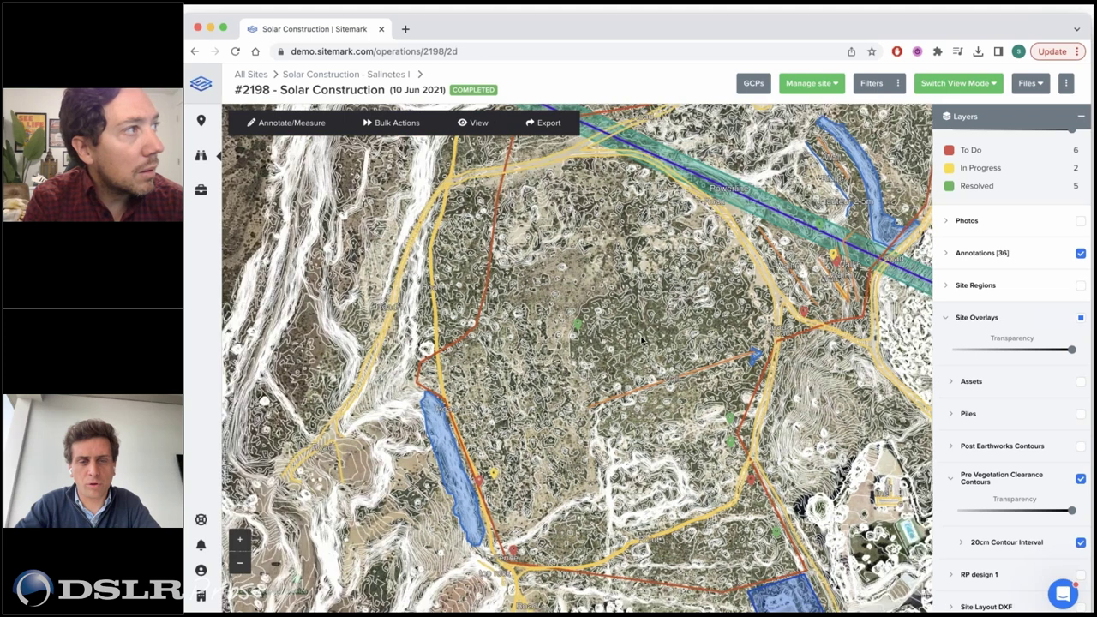
{"action": "scroll", "coordinate": [768, 274], "scroll_direction": "up", "scroll_amount": 2}
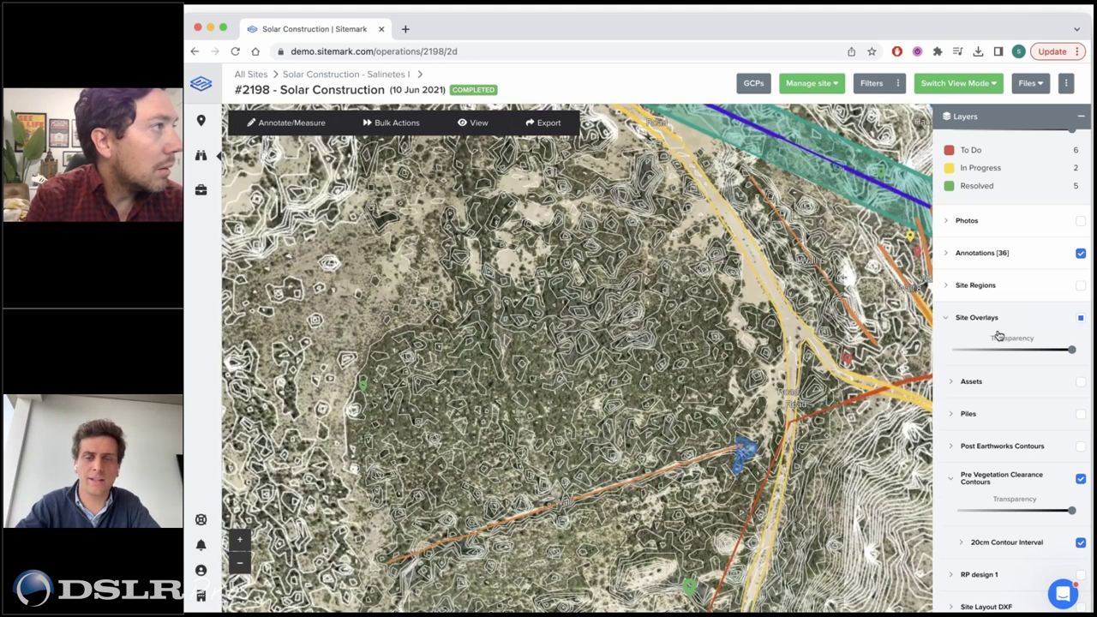
Hide all site overlays and the annotations, leaving the punch list items over the orthomosaic.
{"action": "left_click", "coordinate": [1080, 318]}
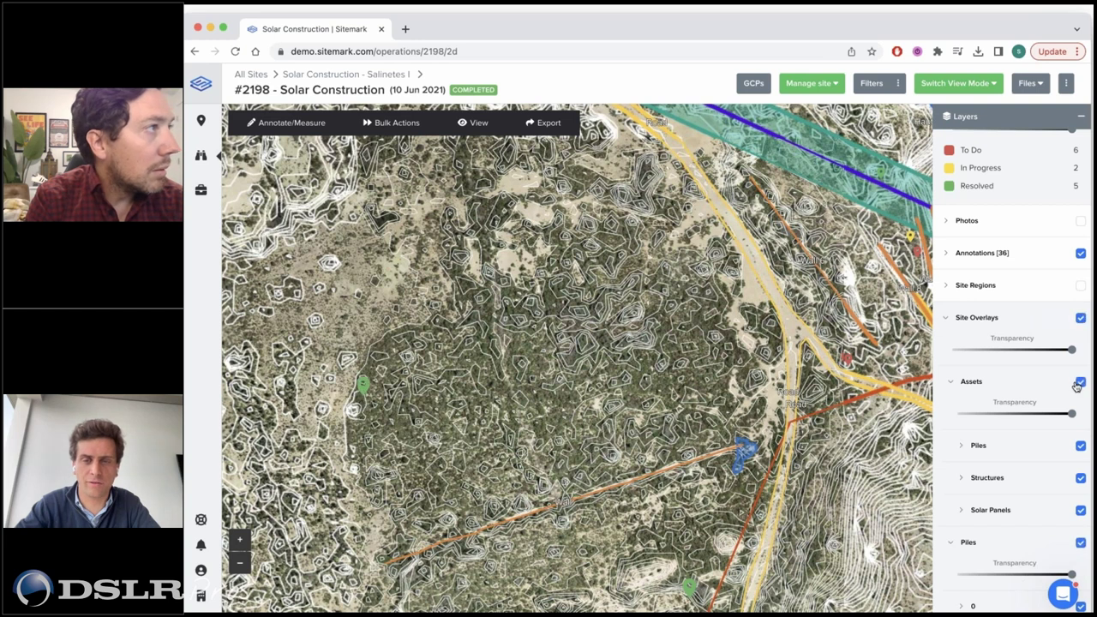
{"action": "left_click", "coordinate": [1080, 383]}
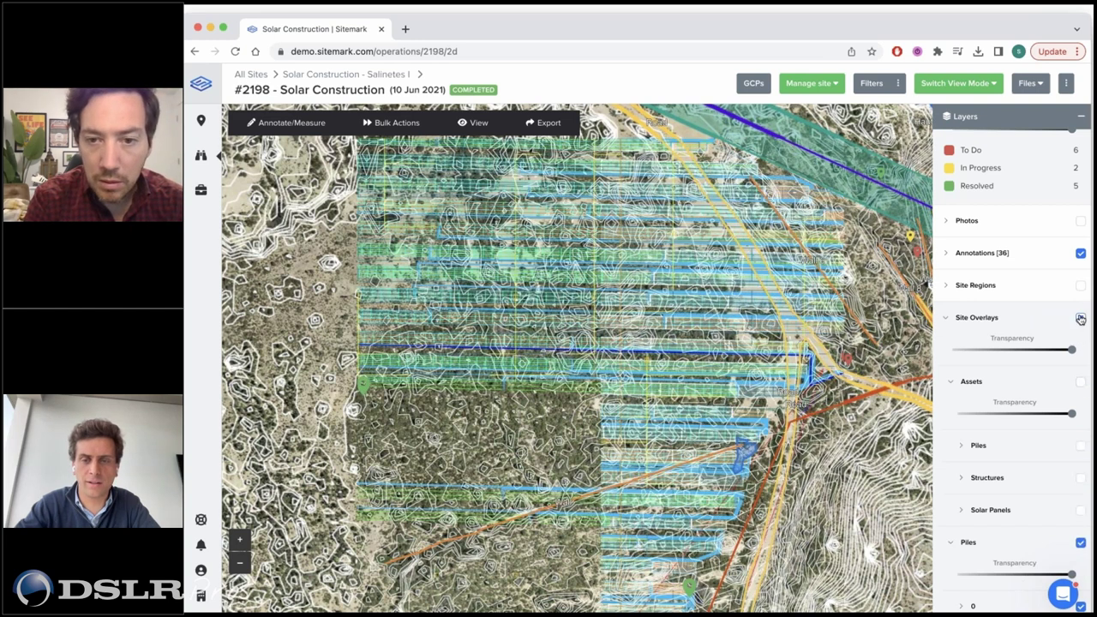
{"action": "left_click", "coordinate": [1080, 319]}
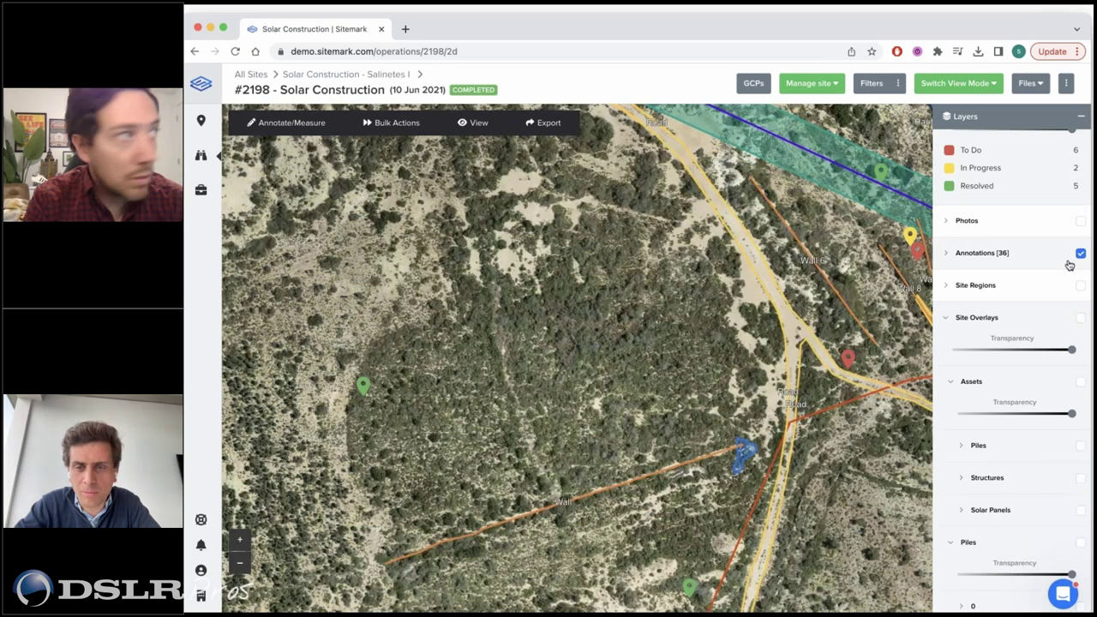
{"action": "left_click", "coordinate": [1079, 256]}
Draw a four-cornered polygon annotation around the densely vegetated patch west of the road.
{"action": "mouse_move", "coordinate": [642, 388]}
{"action": "left_mouse_down"}
{"action": "mouse_move", "coordinate": [766, 228]}
{"action": "mouse_move", "coordinate": [801, 103]}
{"action": "left_mouse_up"}
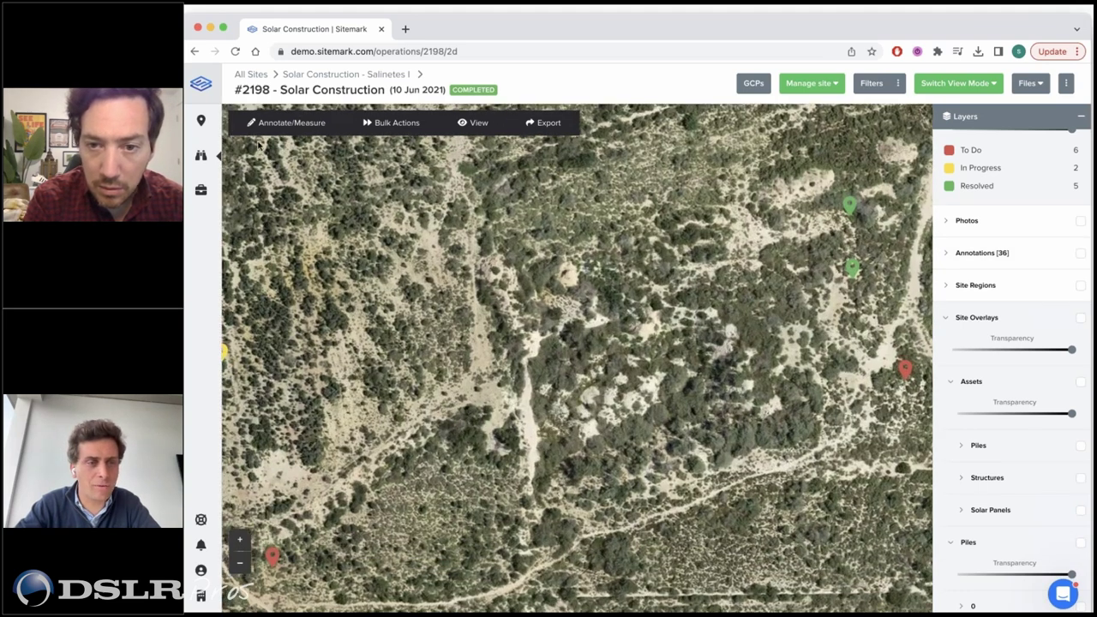
{"action": "left_click", "coordinate": [288, 123]}
{"action": "left_click", "coordinate": [267, 152]}
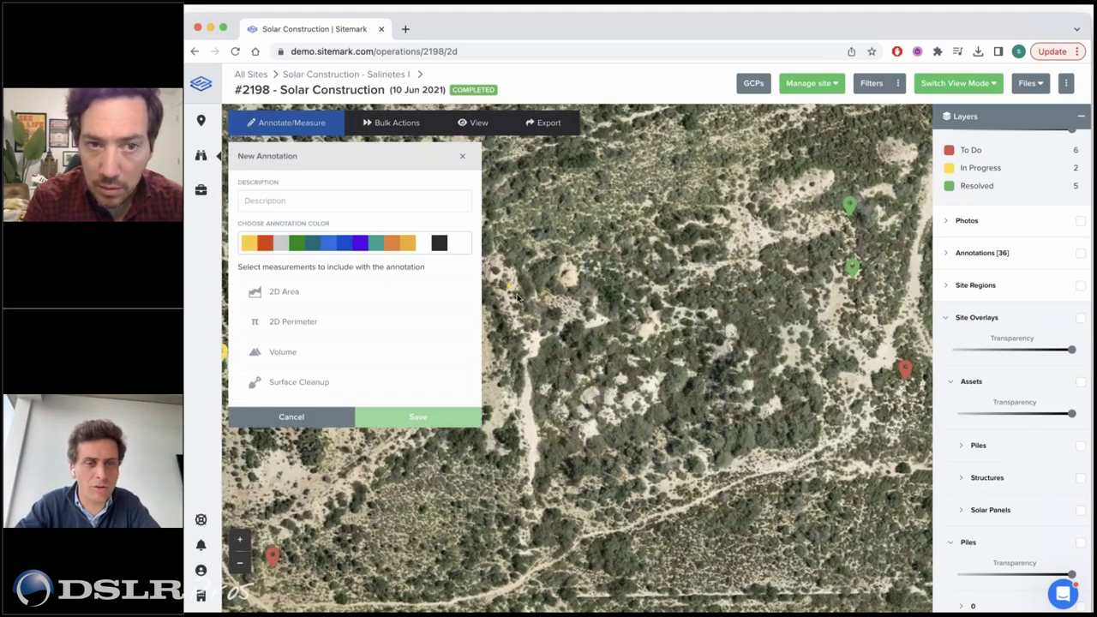
{"action": "left_click", "coordinate": [496, 350]}
{"action": "left_click", "coordinate": [729, 244]}
{"action": "left_click", "coordinate": [830, 446]}
{"action": "left_click", "coordinate": [536, 583]}
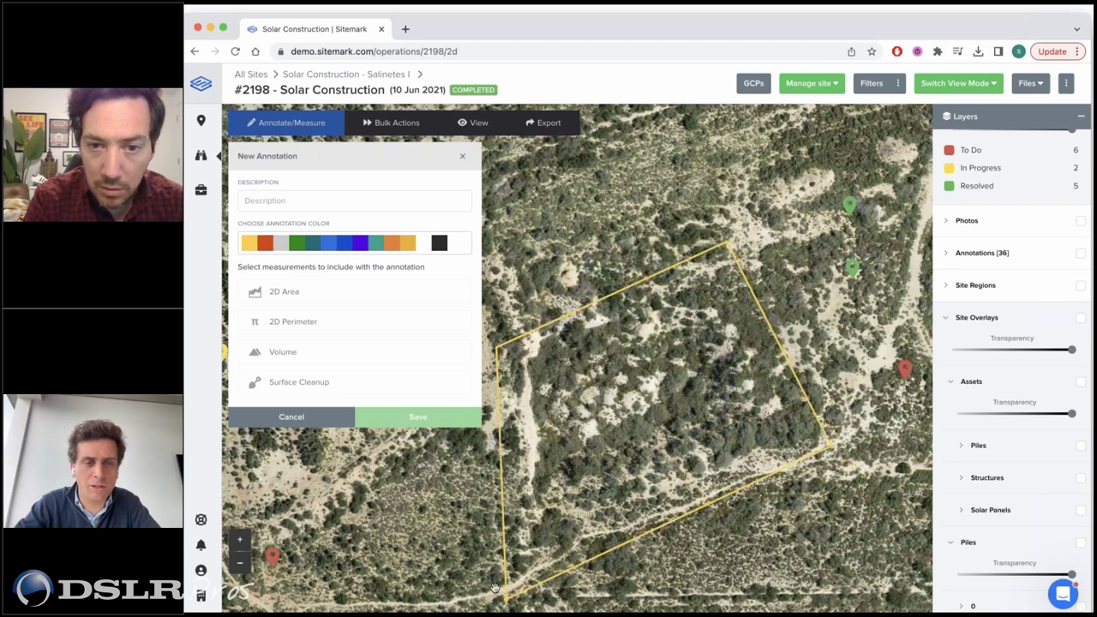
Measure the polygon's volume against the Interpolated base surface and close the new annotation without saving.
{"action": "scroll", "coordinate": [557, 566], "scroll_direction": "up", "scroll_amount": 3}
{"action": "left_click", "coordinate": [346, 353]}
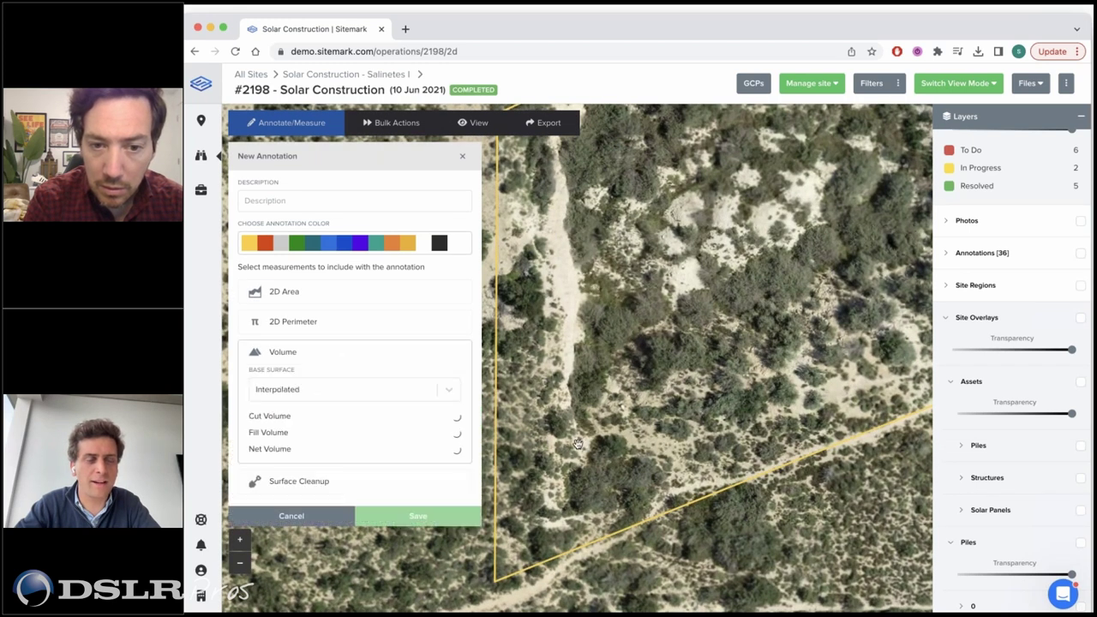
{"action": "scroll", "coordinate": [579, 443], "scroll_direction": "down", "scroll_amount": 3}
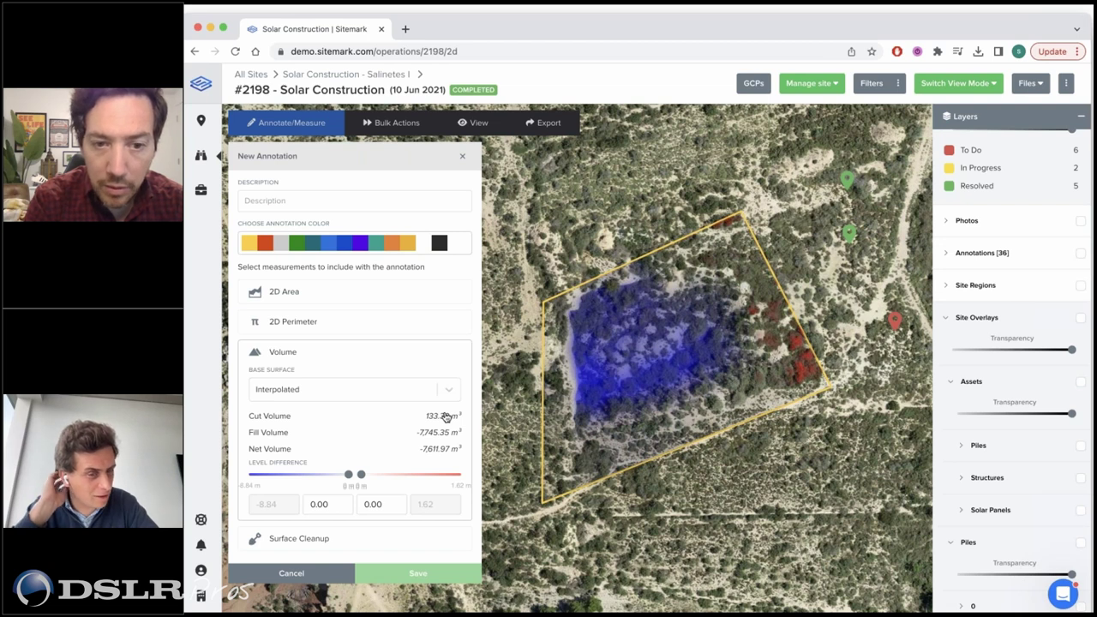
{"action": "left_click", "coordinate": [461, 160]}
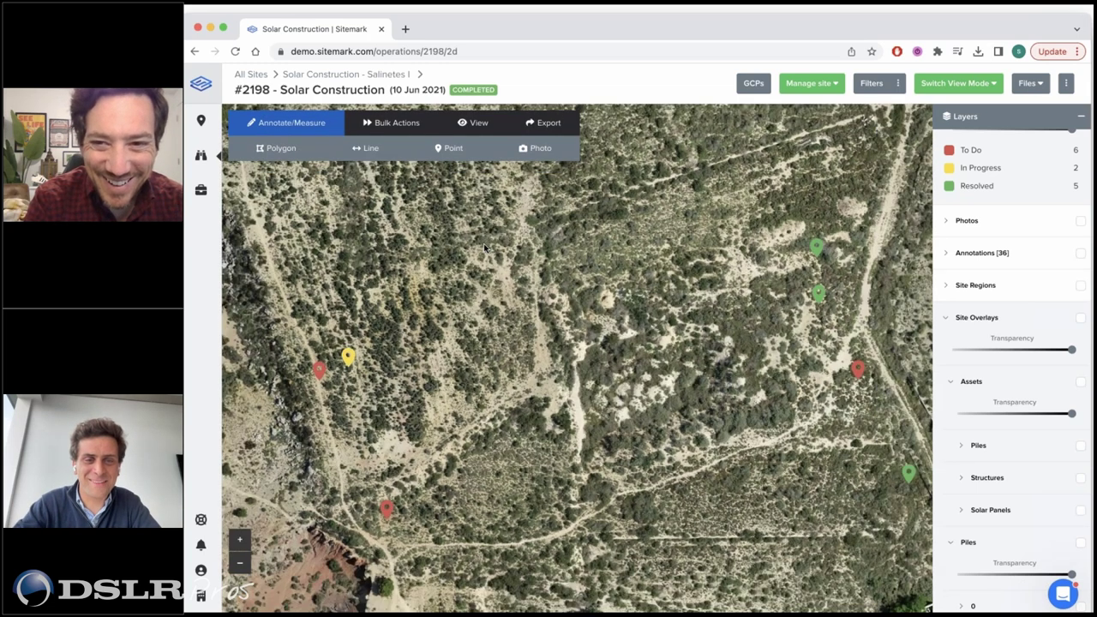
Start a Swipe Compare of the current map with the 06 Oct 2021 (#2199 Post Earthworks) operation.
{"action": "left_click", "coordinate": [391, 122]}
{"action": "left_click", "coordinate": [480, 125]}
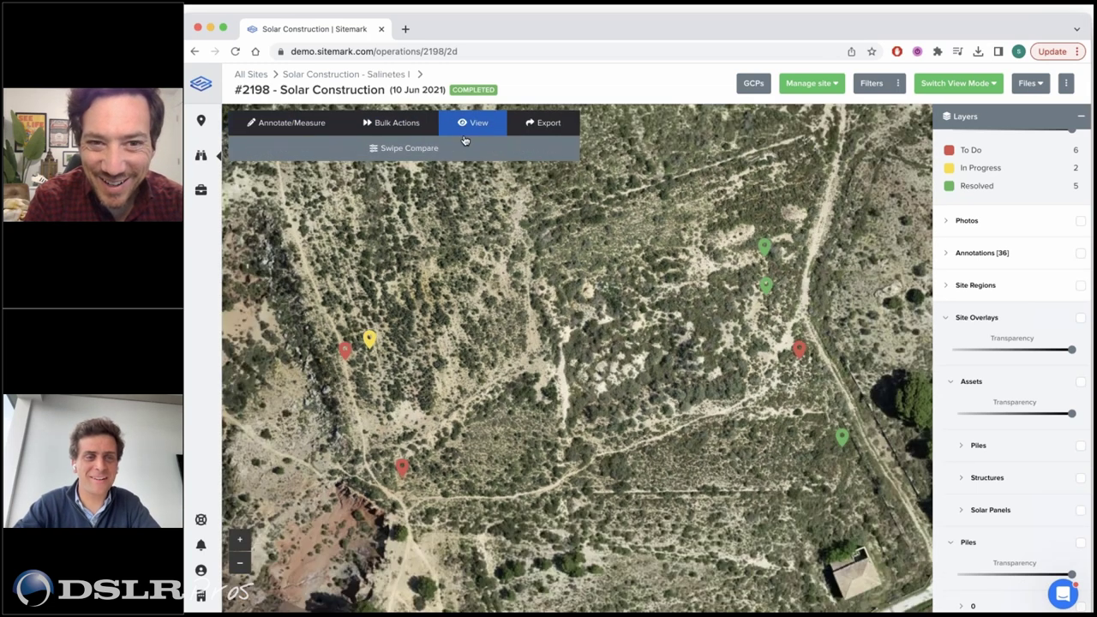
{"action": "left_click", "coordinate": [465, 143]}
{"action": "left_click", "coordinate": [406, 206]}
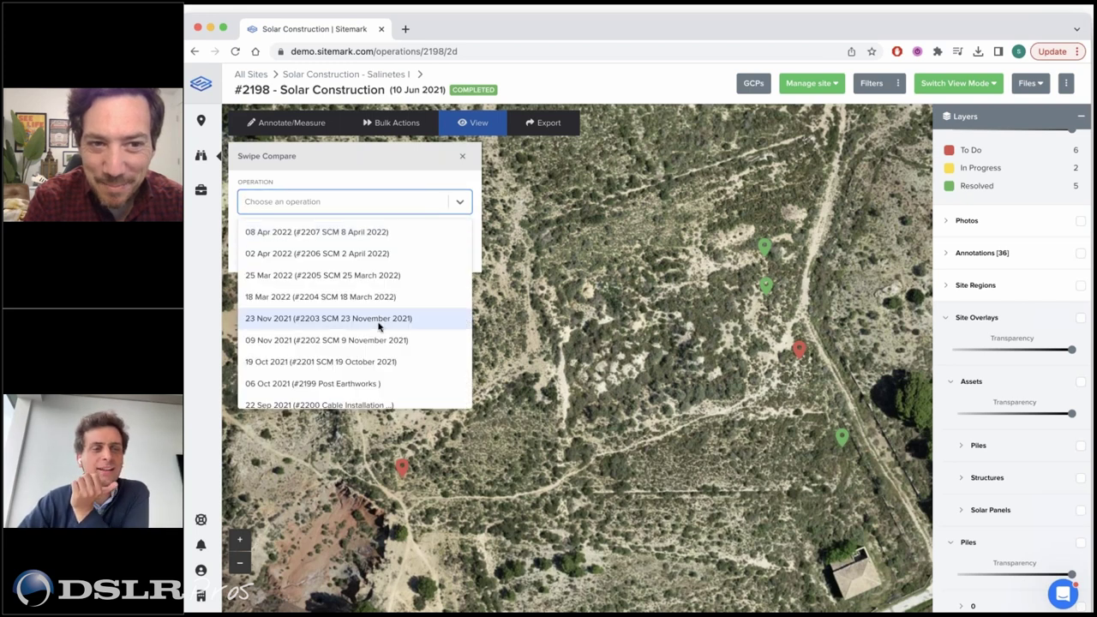
{"action": "scroll", "coordinate": [373, 342], "scroll_direction": "down", "scroll_amount": 1}
{"action": "left_click", "coordinate": [368, 351]}
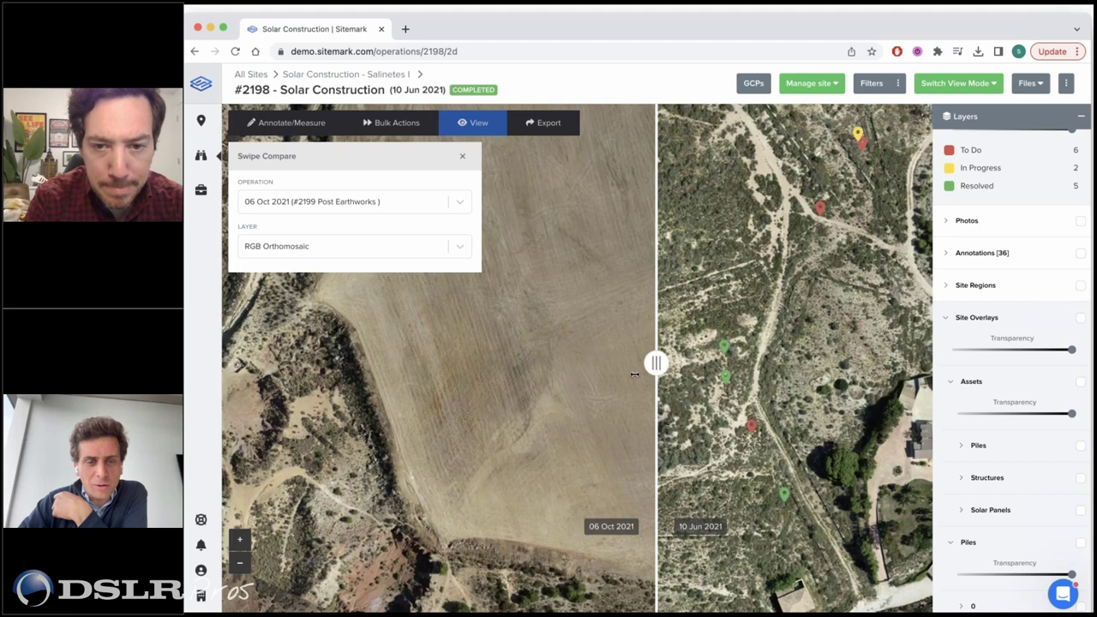
Swipe the divider to reveal more of the 06 Oct 2021 orthomosaic and examine the cleared ground.
{"action": "left_click_drag", "start_coordinate": [634, 374], "coordinate": [838, 374]}
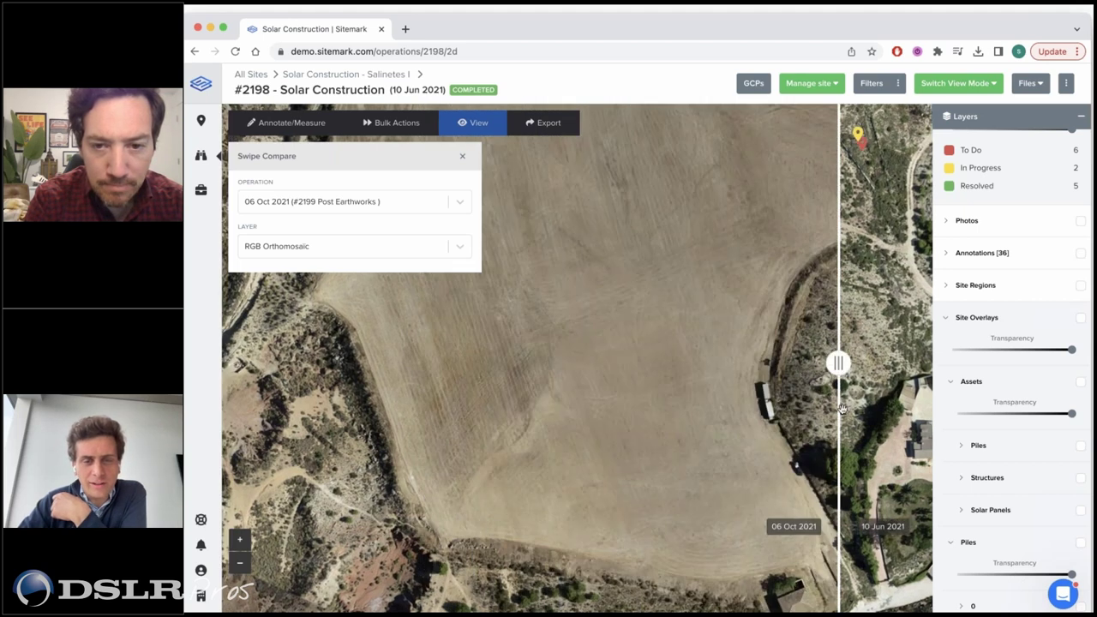
{"action": "left_click_drag", "start_coordinate": [700, 335], "coordinate": [693, 387]}
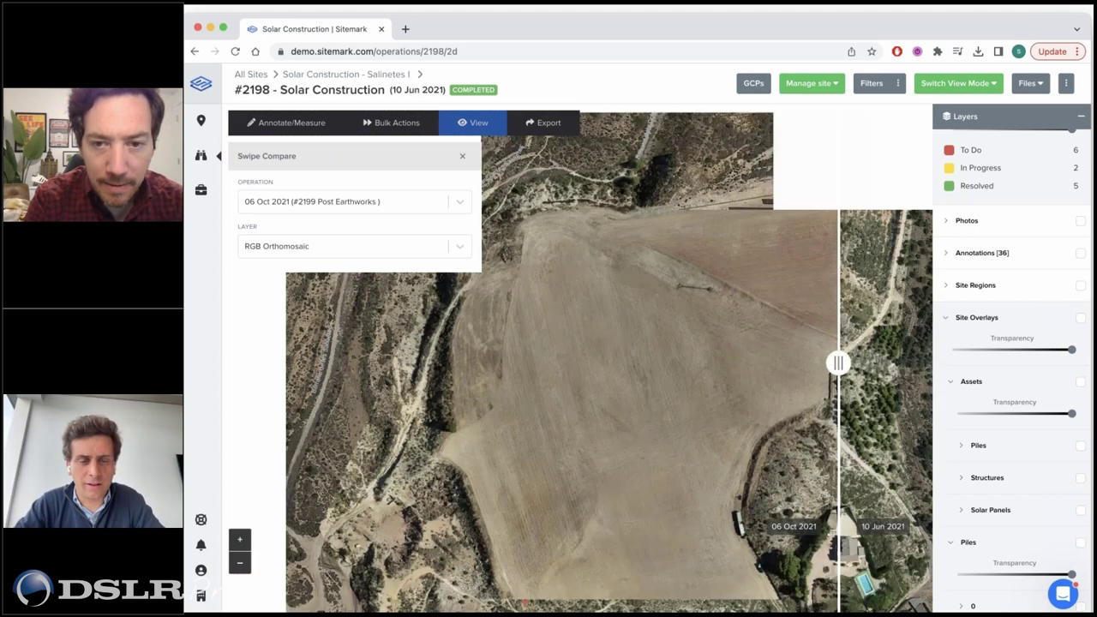
{"action": "left_click_drag", "start_coordinate": [696, 440], "coordinate": [704, 381]}
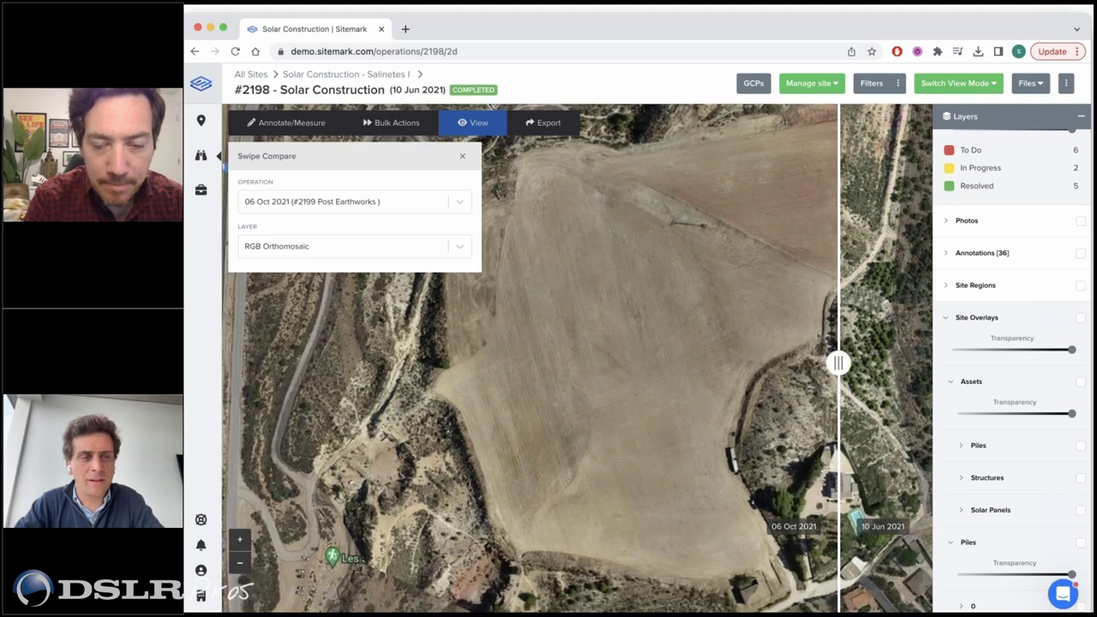
Compare with the 09 Nov 2021 (#2202 SCM 9 November 2021) RGB Orthomosaic and inspect the rows under construction.
{"action": "left_click", "coordinate": [360, 202]}
{"action": "left_click", "coordinate": [343, 340]}
{"action": "left_click_drag", "start_coordinate": [838, 363], "coordinate": [772, 370]}
{"action": "left_click", "coordinate": [329, 245]}
{"action": "left_click", "coordinate": [283, 298]}
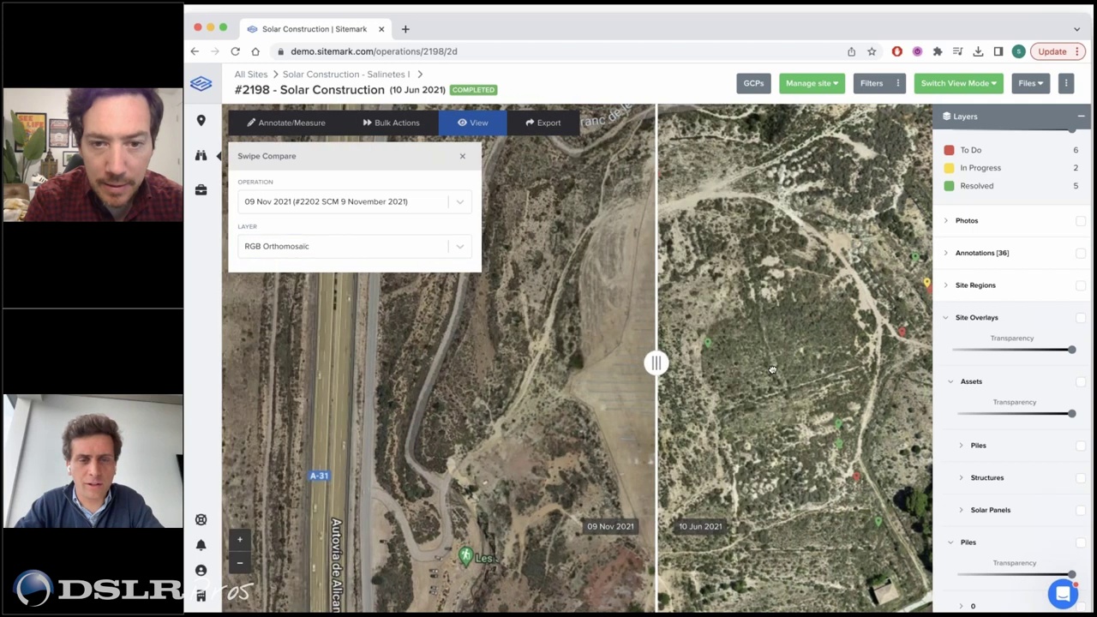
{"action": "scroll", "coordinate": [772, 371], "scroll_direction": "up", "scroll_amount": 2}
{"action": "left_click_drag", "start_coordinate": [657, 363], "coordinate": [820, 363]}
{"action": "scroll", "coordinate": [624, 382], "scroll_direction": "up", "scroll_amount": 2}
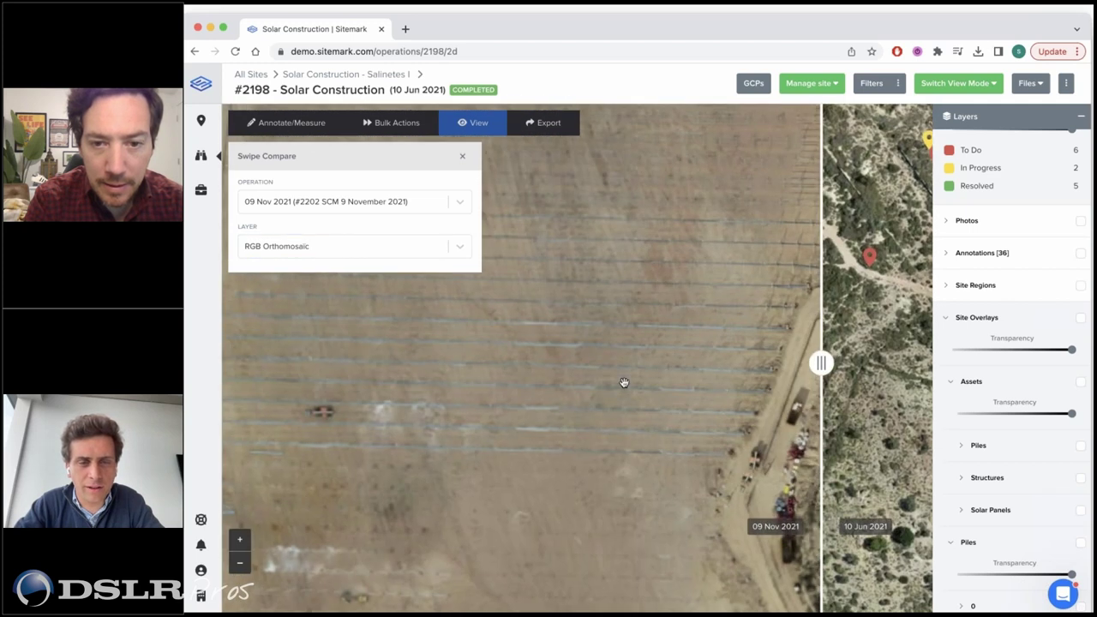
Return to the Salinetes I site, open operation 2200 (22 Sep 2021) and inspect the trench beside the access road.
{"action": "left_click", "coordinate": [386, 75]}
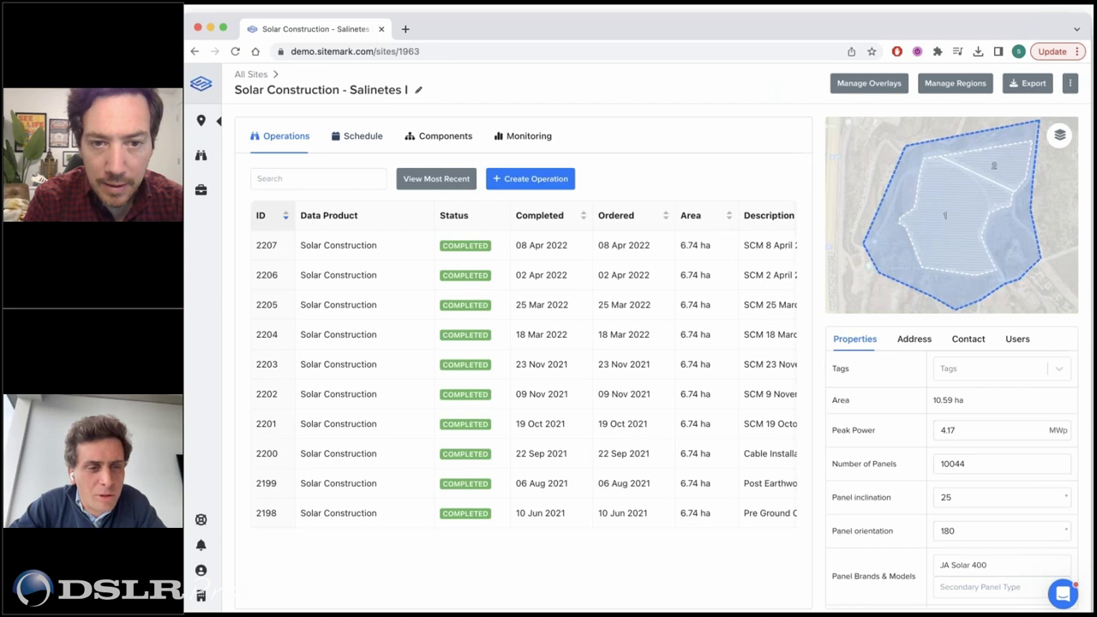
{"action": "left_click", "coordinate": [380, 462]}
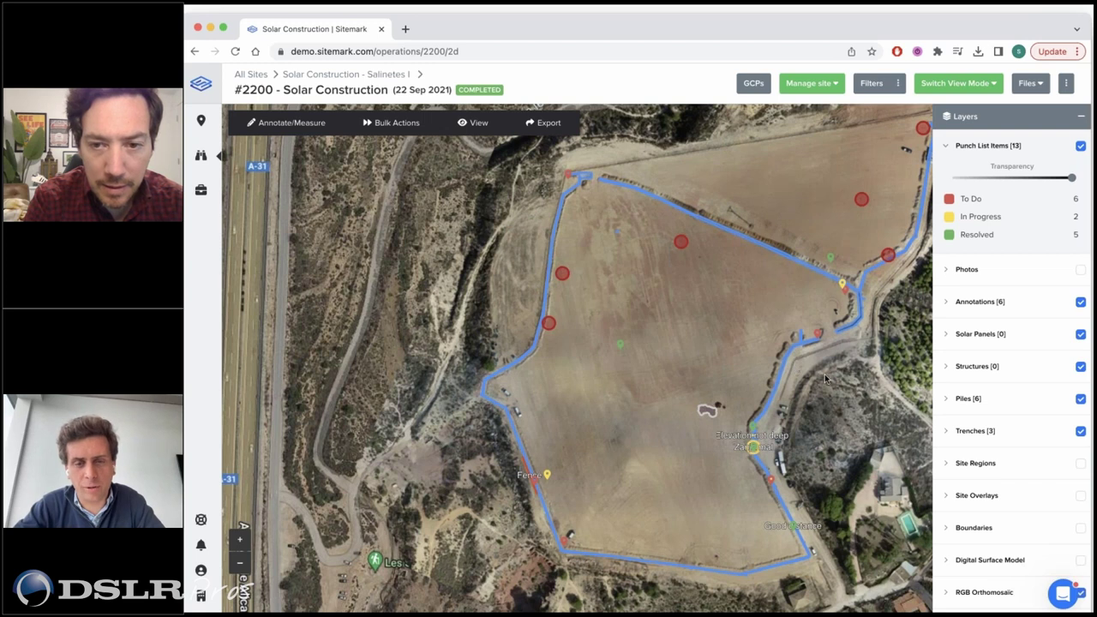
{"action": "scroll", "coordinate": [826, 379], "scroll_direction": "up", "scroll_amount": 5}
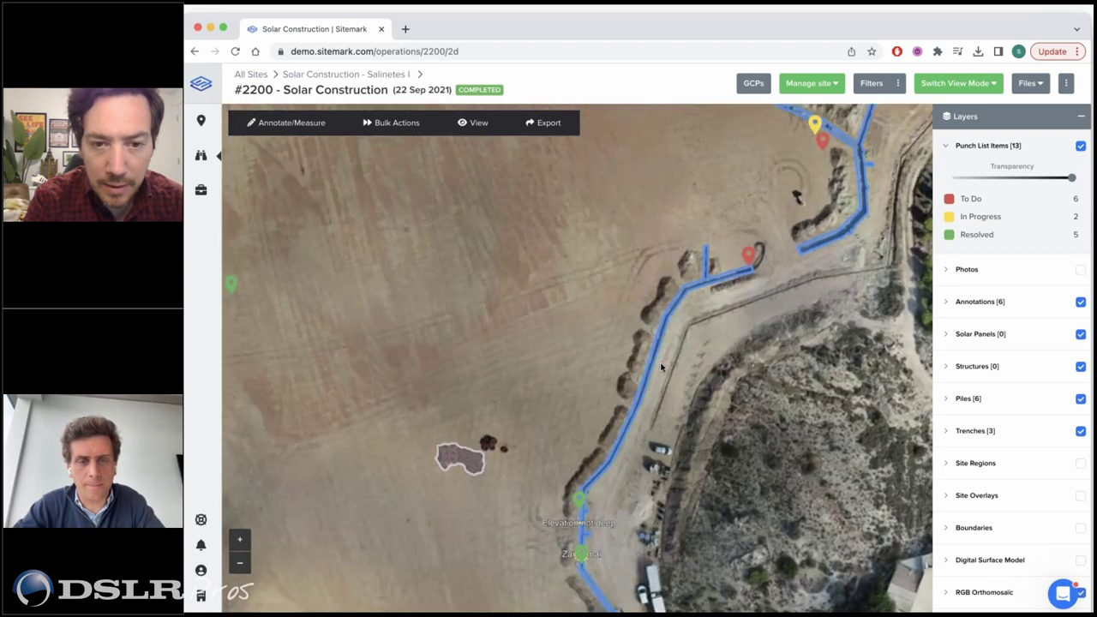
{"action": "scroll", "coordinate": [661, 367], "scroll_direction": "up", "scroll_amount": 4}
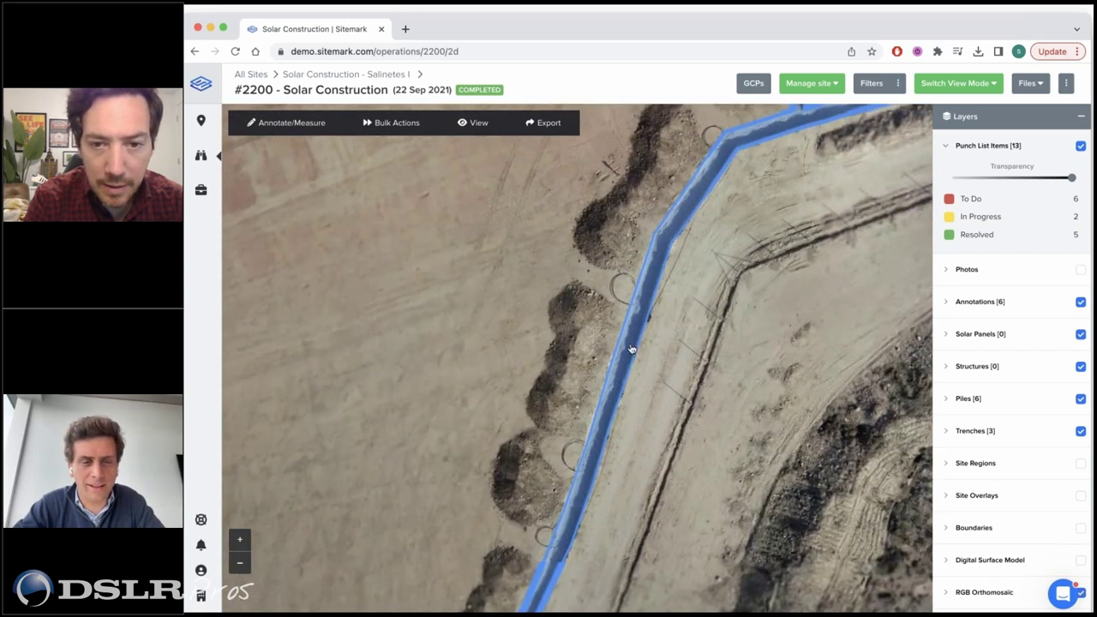
Hide the Trenches layer to check the trench on the orthomosaic, and show the layer again.
{"action": "scroll", "coordinate": [624, 387], "scroll_direction": "up", "scroll_amount": 2}
{"action": "left_click", "coordinate": [1080, 432]}
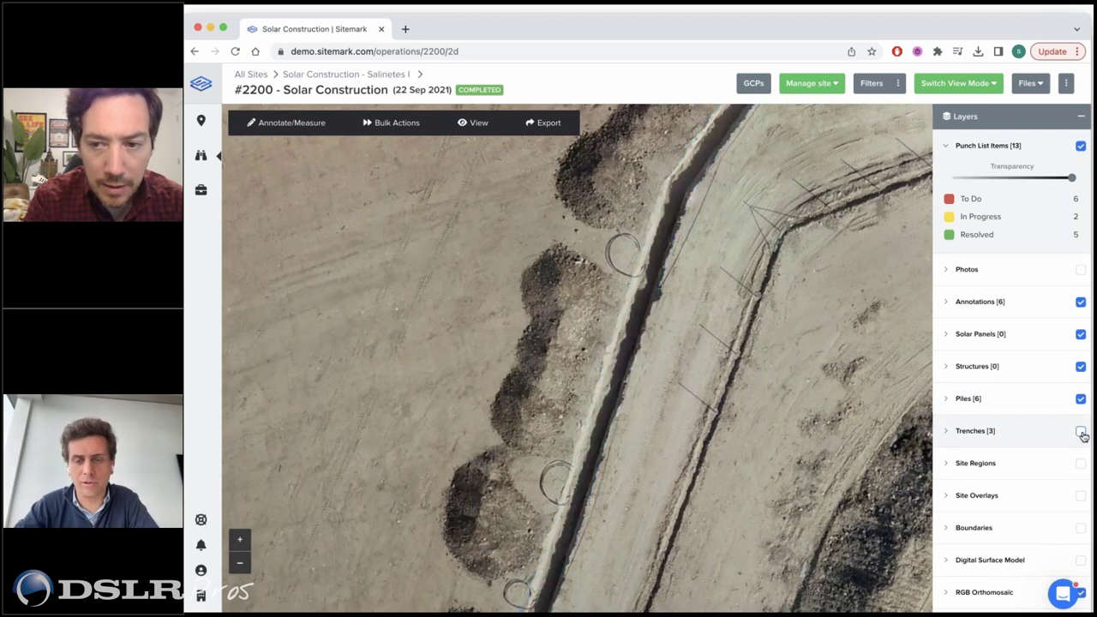
{"action": "left_click", "coordinate": [1081, 432]}
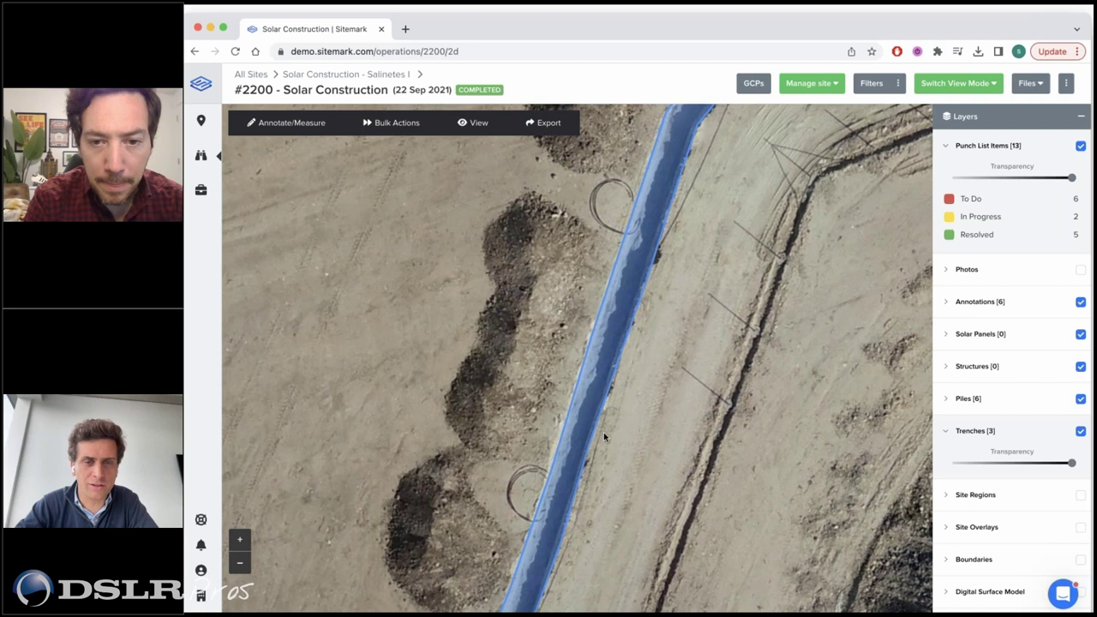
Show the Site Layout DXF overlay and follow the dug trenches against the planned layout.
{"action": "left_click_drag", "start_coordinate": [604, 432], "coordinate": [590, 428]}
{"action": "left_click", "coordinate": [1004, 536]}
{"action": "scroll", "coordinate": [1020, 520], "scroll_direction": "down", "scroll_amount": 5}
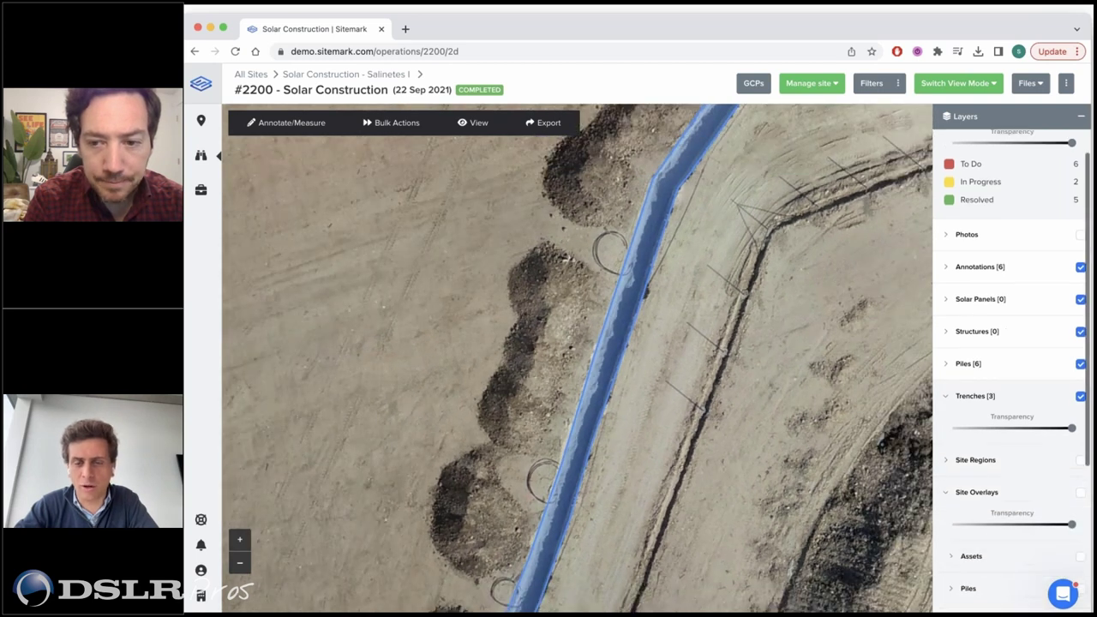
{"action": "left_click", "coordinate": [1079, 477]}
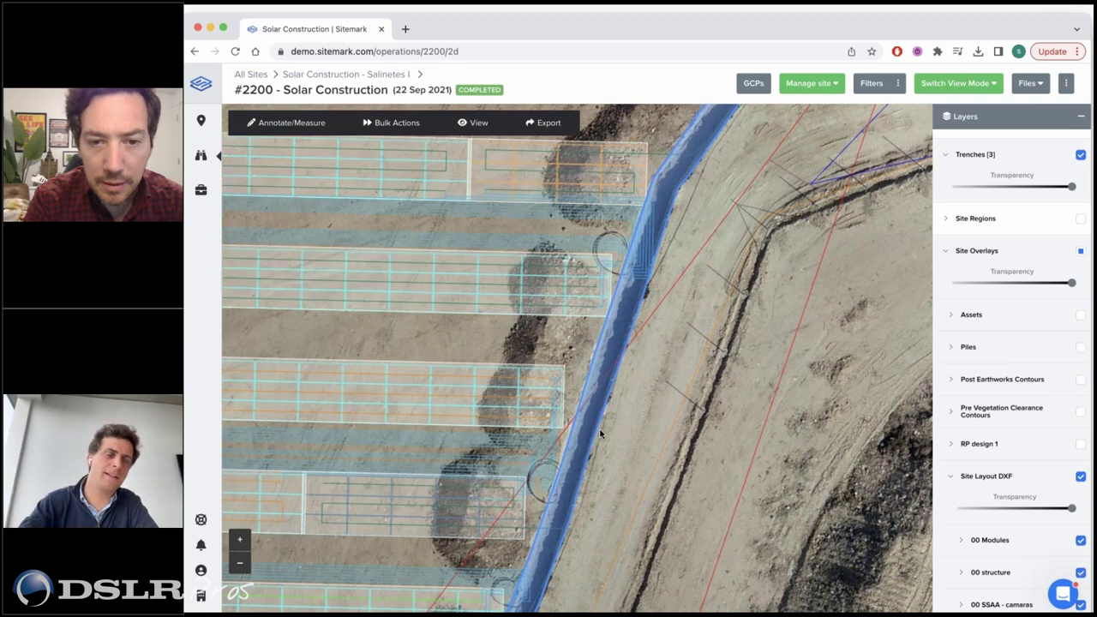
{"action": "scroll", "coordinate": [639, 359], "scroll_direction": "down", "scroll_amount": 3}
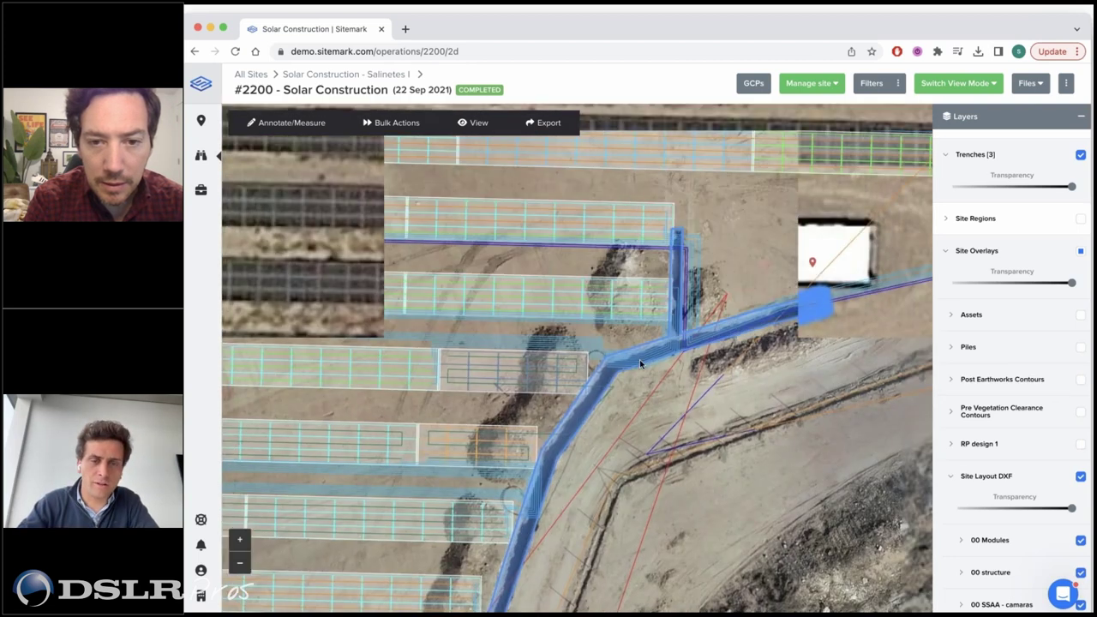
{"action": "left_click_drag", "start_coordinate": [675, 246], "coordinate": [518, 283]}
{"action": "left_click_drag", "start_coordinate": [740, 257], "coordinate": [630, 315]}
{"action": "left_click_drag", "start_coordinate": [891, 248], "coordinate": [766, 283]}
{"action": "scroll", "coordinate": [821, 271], "scroll_direction": "up", "scroll_amount": 5}
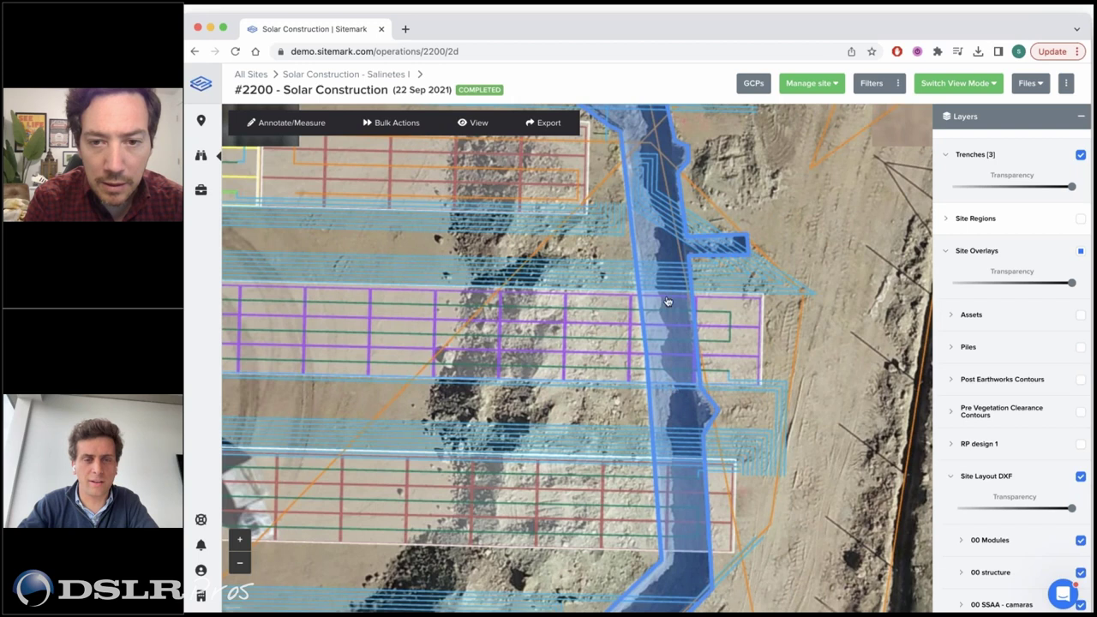
Show the Piles site overlay and examine the planned pile positions where the trench crosses the panel rows.
{"action": "left_click_drag", "start_coordinate": [674, 394], "coordinate": [666, 348]}
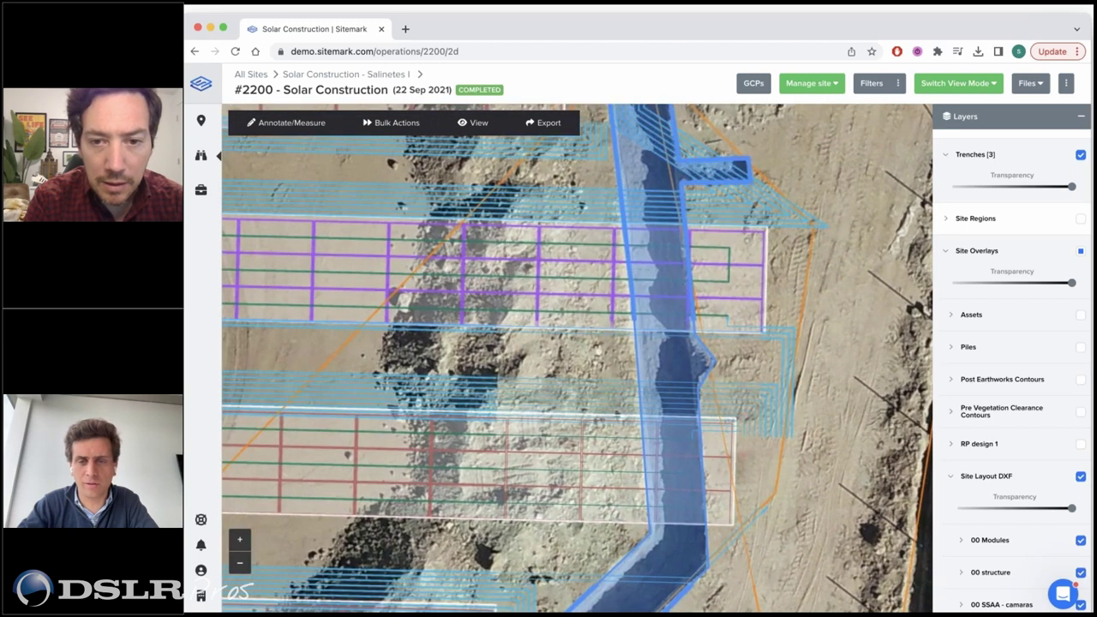
{"action": "left_click", "coordinate": [1080, 348]}
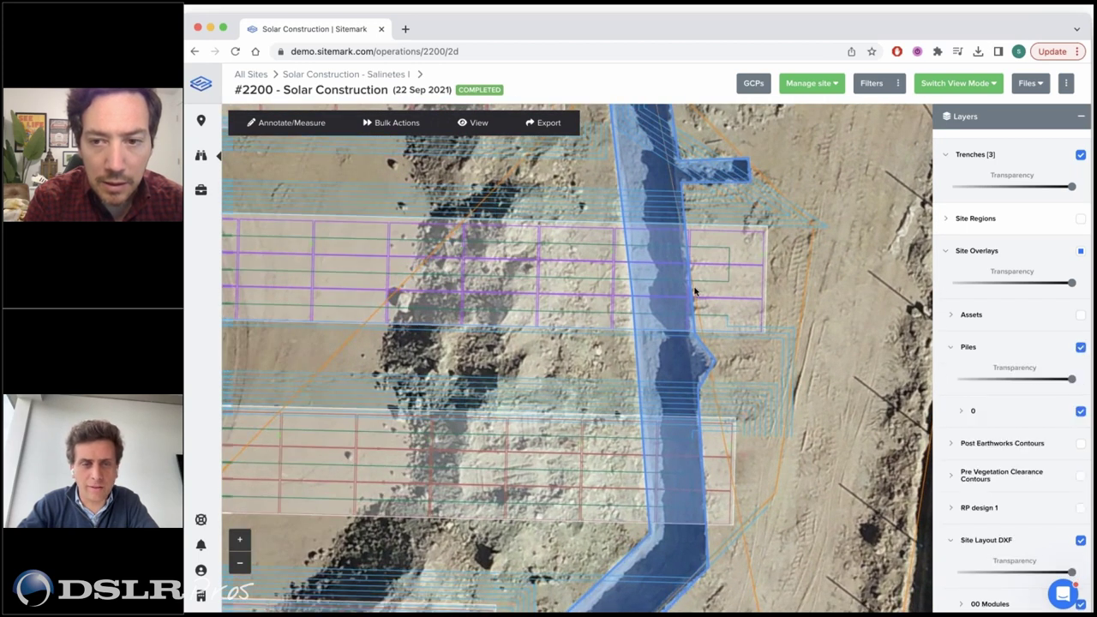
{"action": "scroll", "coordinate": [615, 255], "scroll_direction": "up", "scroll_amount": 5}
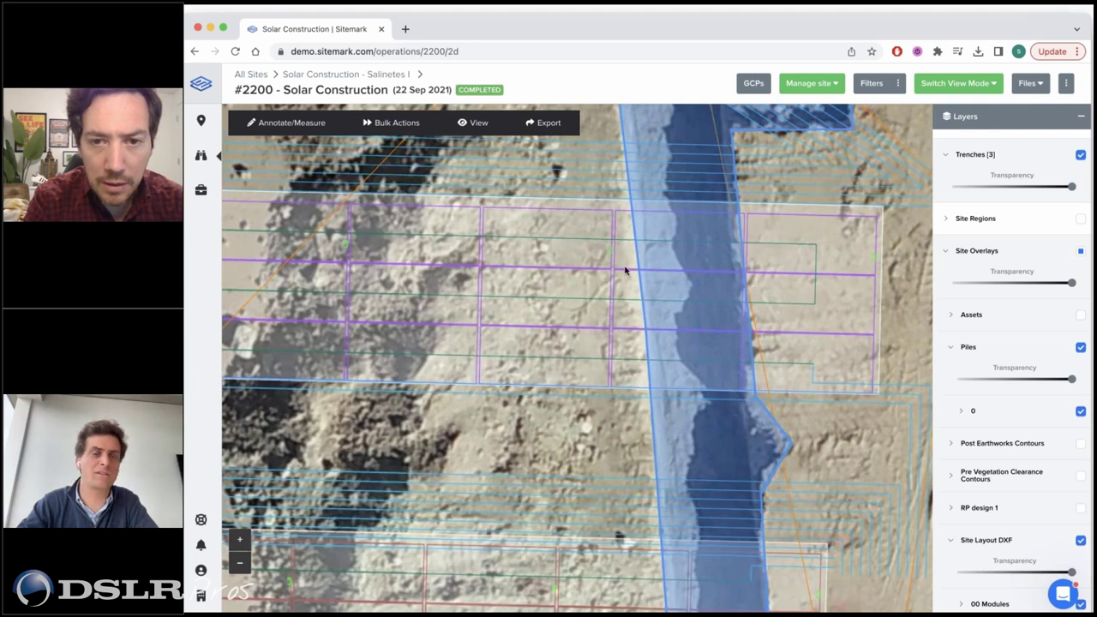
Open the details of the trench crossing the panel rows, check its download formats, and close the details.
{"action": "scroll", "coordinate": [625, 271], "scroll_direction": "down", "scroll_amount": 3}
{"action": "scroll", "coordinate": [625, 271], "scroll_direction": "down", "scroll_amount": 2}
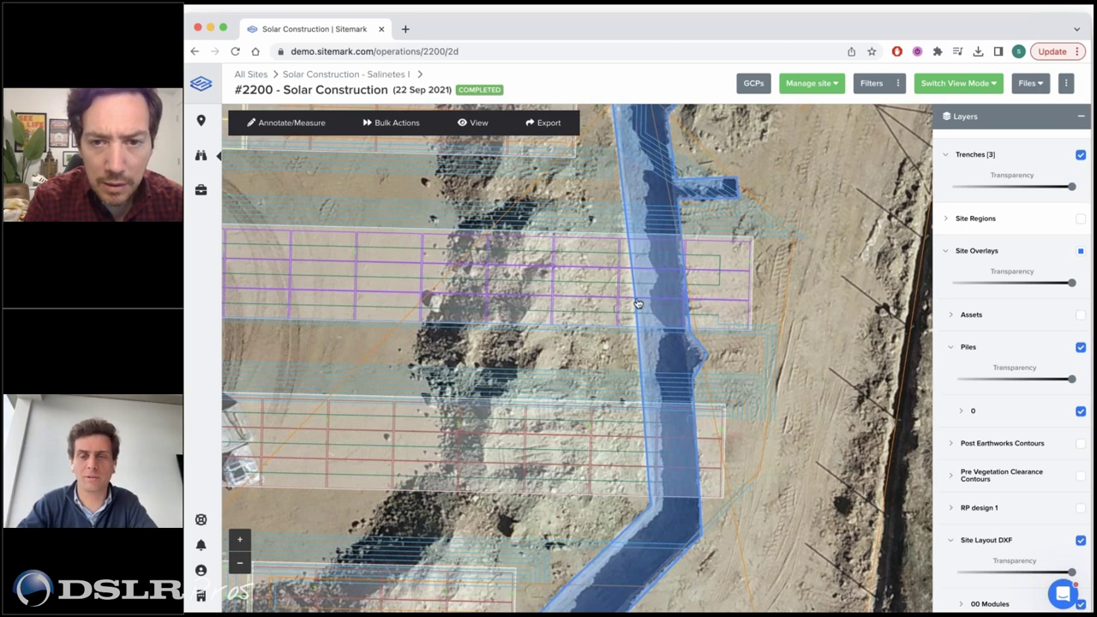
{"action": "scroll", "coordinate": [638, 305], "scroll_direction": "down", "scroll_amount": 2}
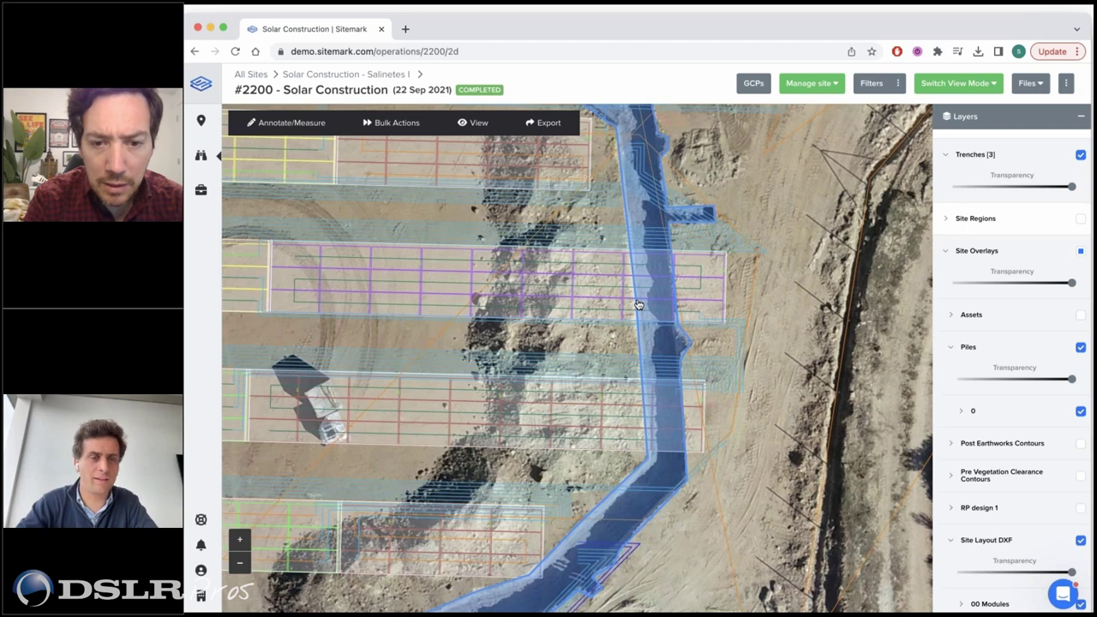
{"action": "left_click_drag", "start_coordinate": [639, 305], "coordinate": [677, 292]}
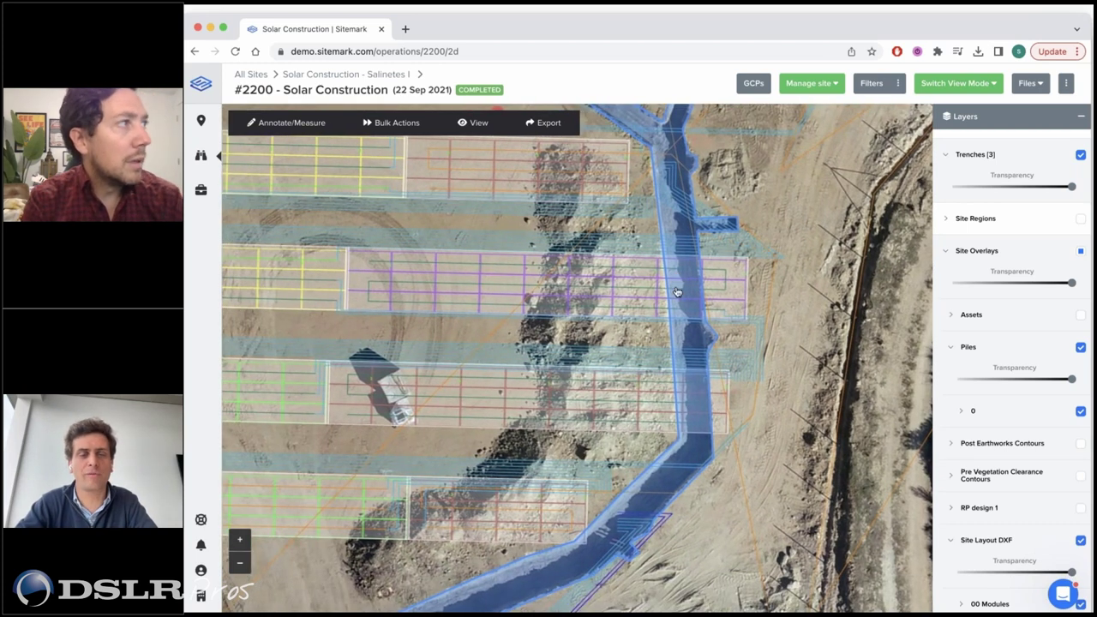
{"action": "left_click", "coordinate": [675, 280]}
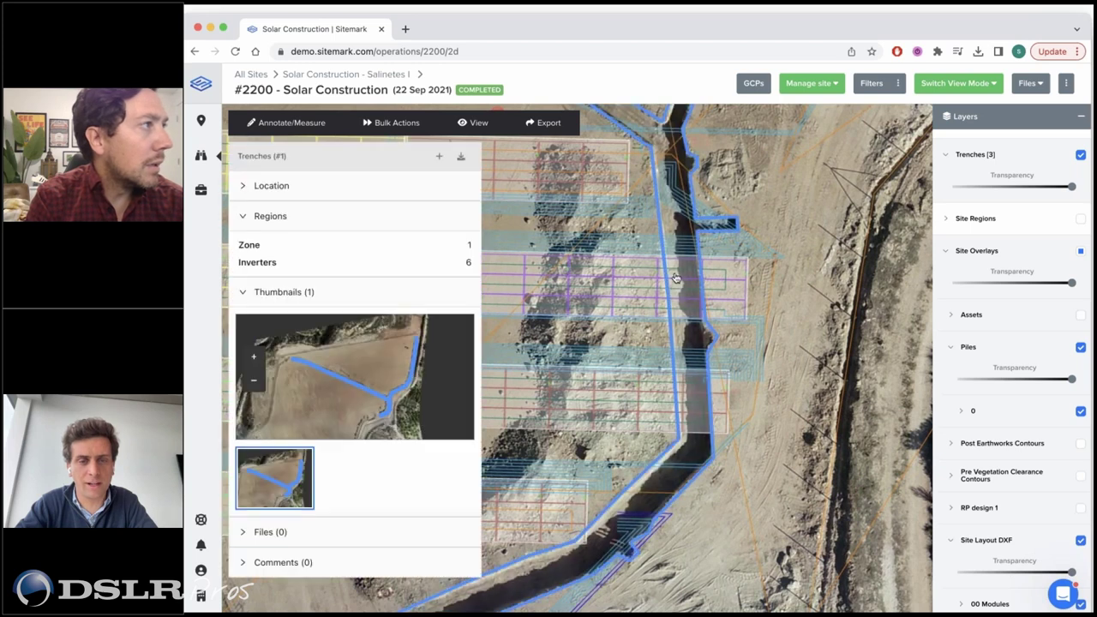
{"action": "left_click", "coordinate": [460, 156]}
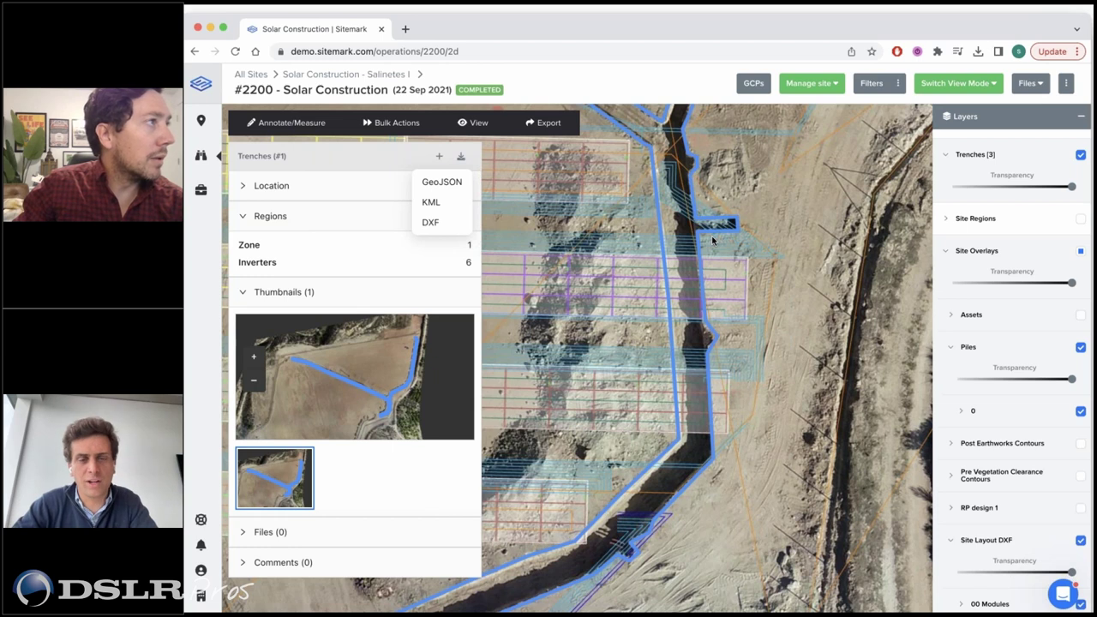
{"action": "left_click", "coordinate": [793, 220]}
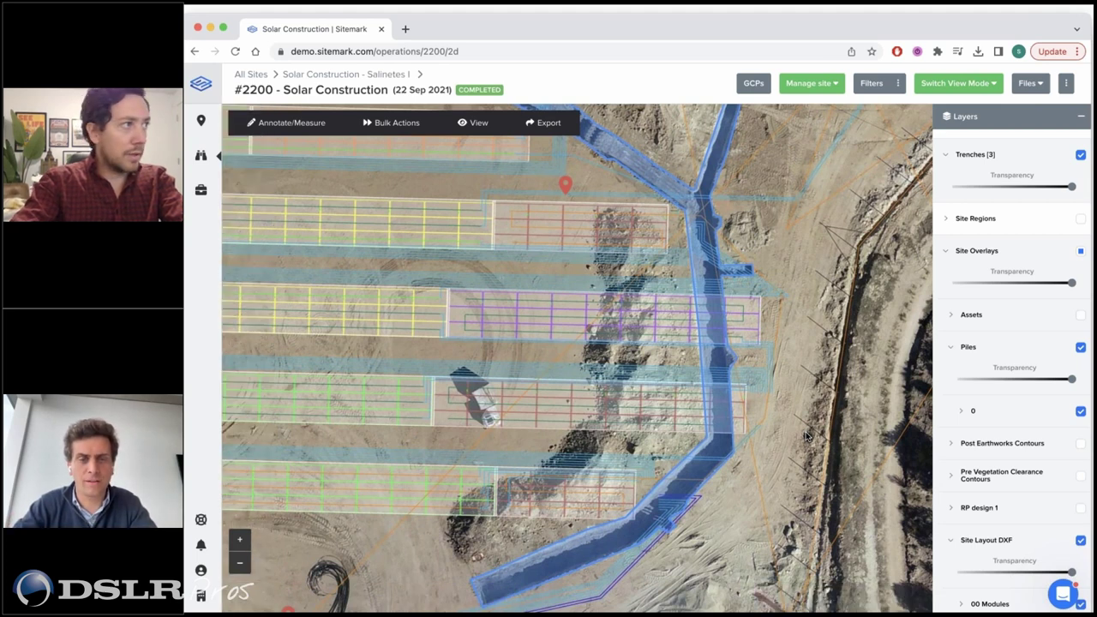
{"action": "scroll", "coordinate": [805, 437], "scroll_direction": "down", "scroll_amount": 2}
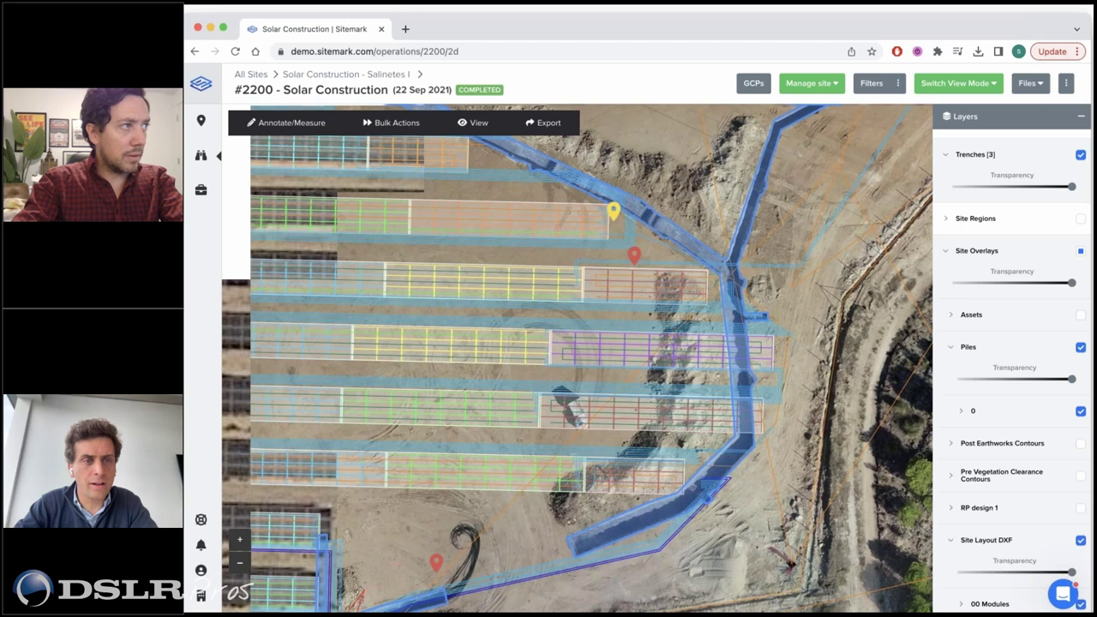
Return to the Salinetes I site and open operation 2201 (19 Oct 2021) to view its map.
{"action": "left_click", "coordinate": [374, 76]}
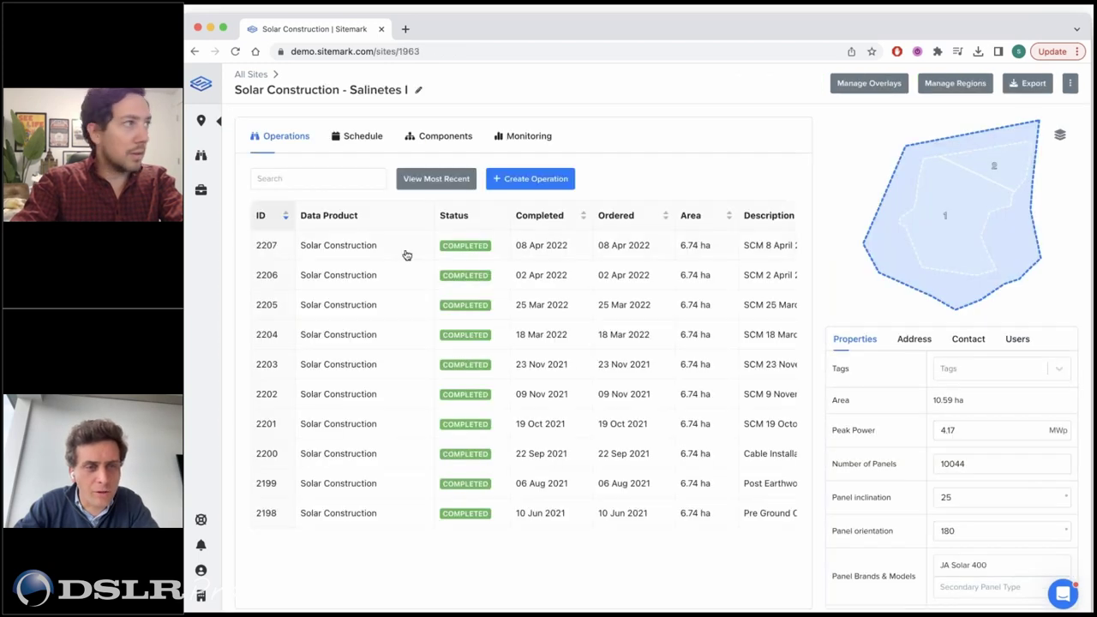
{"action": "left_click", "coordinate": [346, 423]}
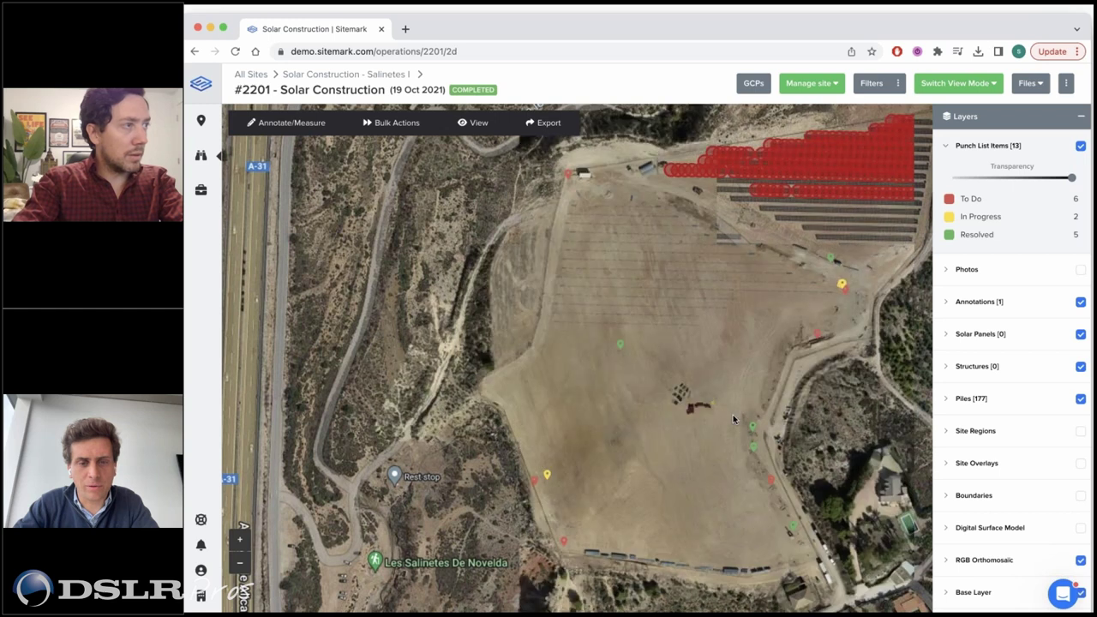
{"action": "left_click", "coordinate": [380, 75]}
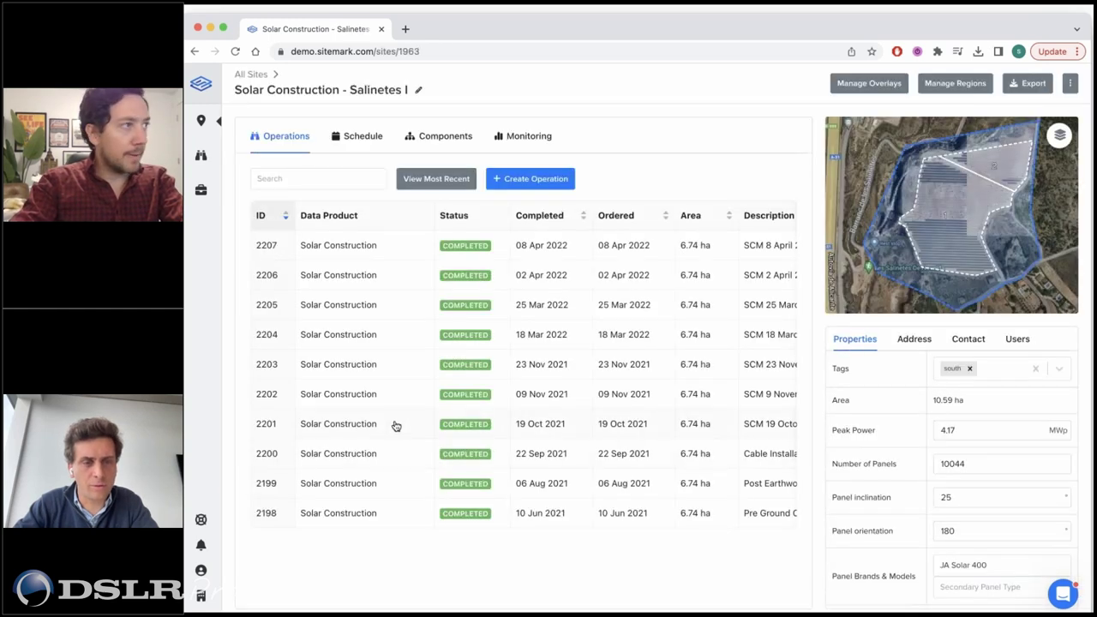
{"action": "left_click", "coordinate": [391, 418]}
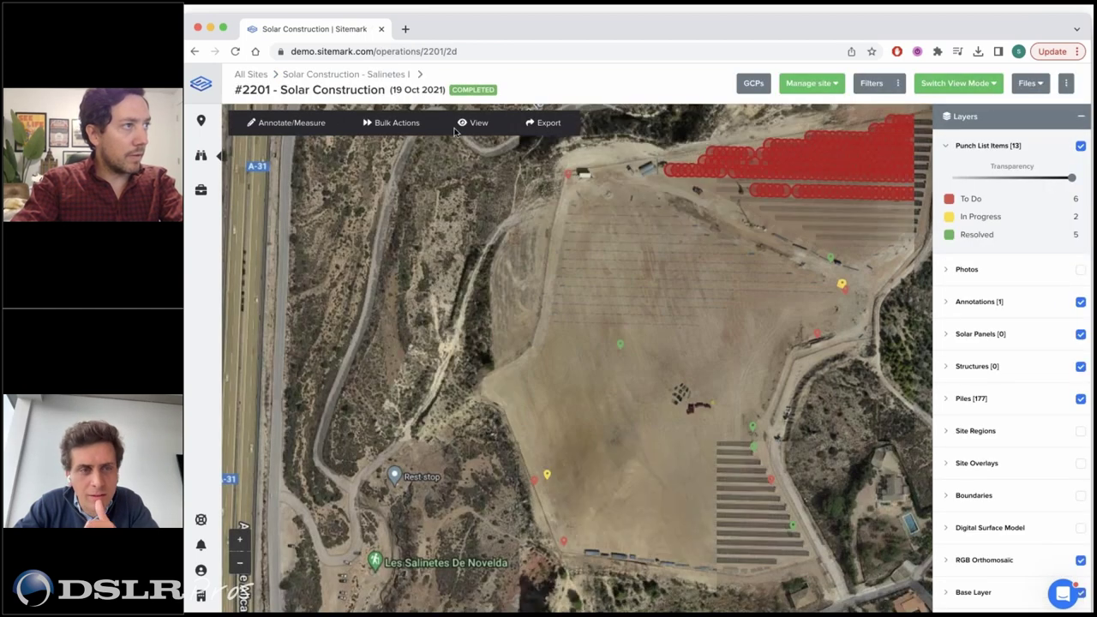
Return to the Salinetes I site, open operation 2202 (09 Nov 2021) and inspect the mapped piles near pile 1100 up close.
{"action": "left_click", "coordinate": [380, 75]}
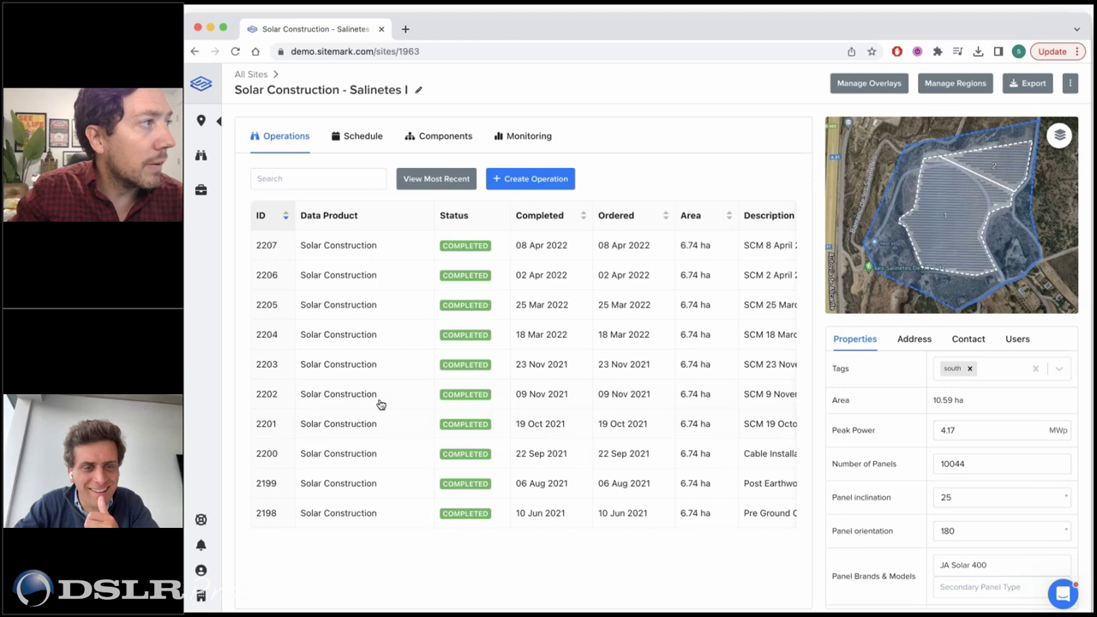
{"action": "left_click", "coordinate": [392, 400]}
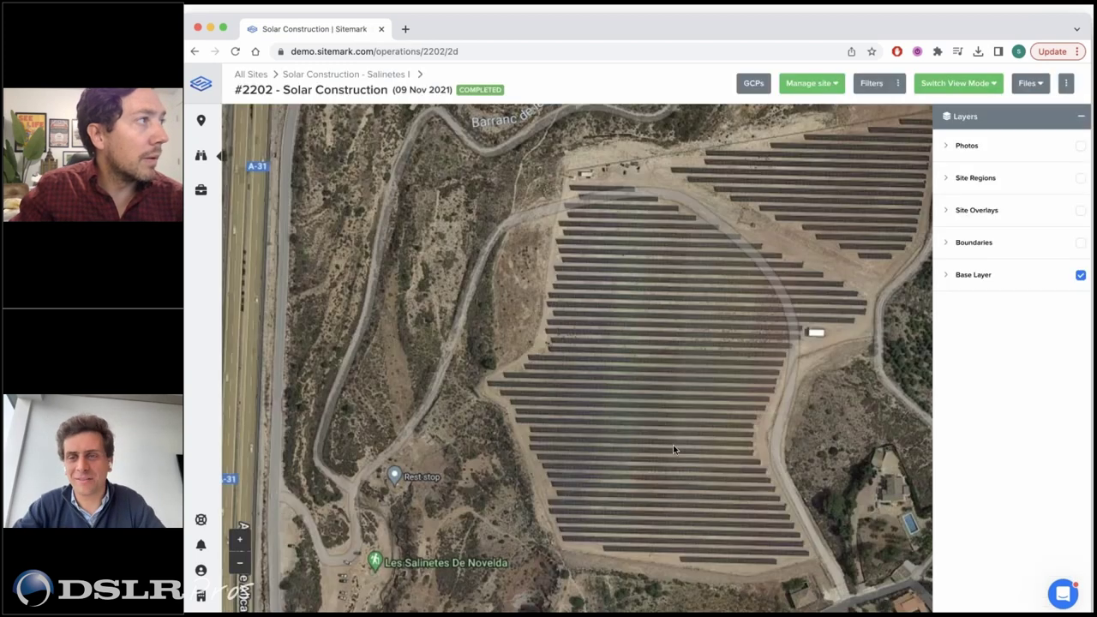
{"action": "scroll", "coordinate": [757, 474], "scroll_direction": "up", "scroll_amount": 5}
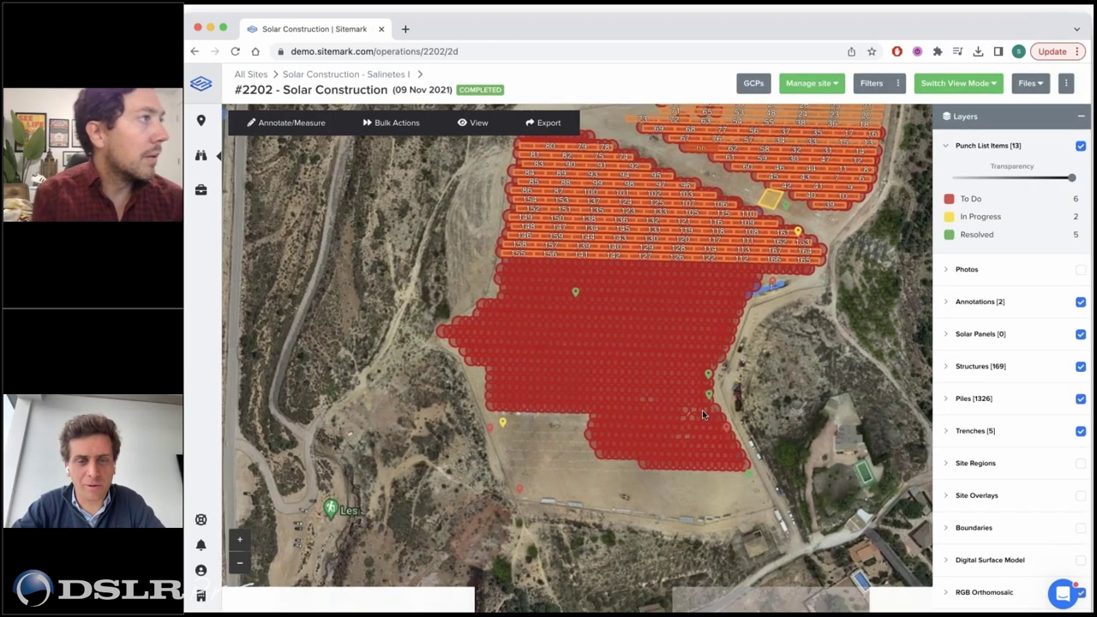
{"action": "scroll", "coordinate": [730, 335], "scroll_direction": "up", "scroll_amount": 4}
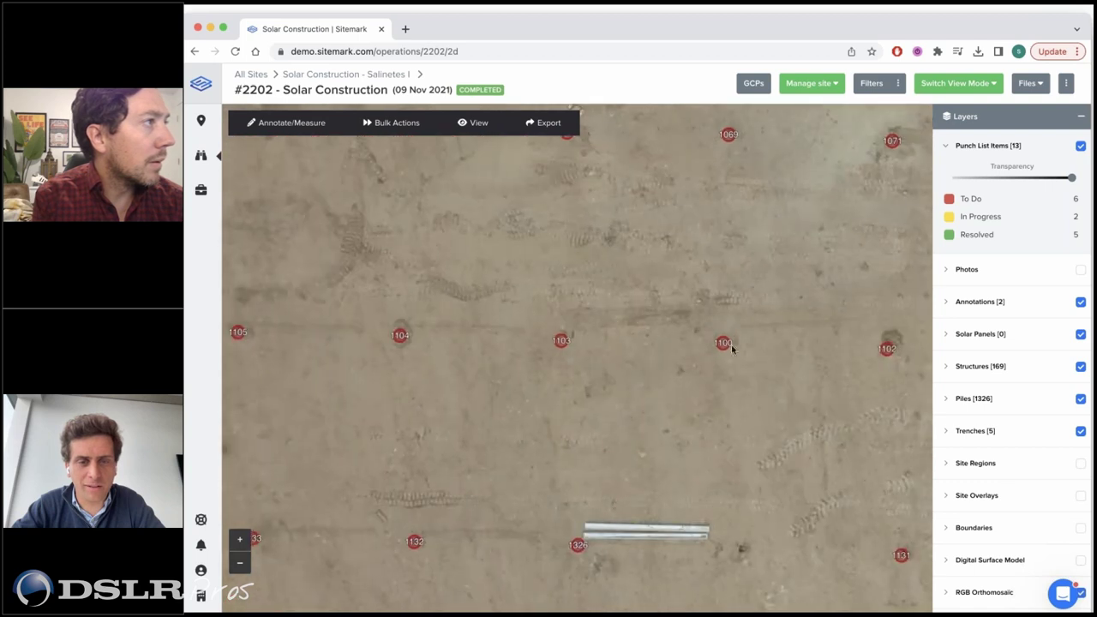
{"action": "scroll", "coordinate": [727, 344], "scroll_direction": "up", "scroll_amount": 2}
{"action": "scroll", "coordinate": [711, 350], "scroll_direction": "down", "scroll_amount": 6}
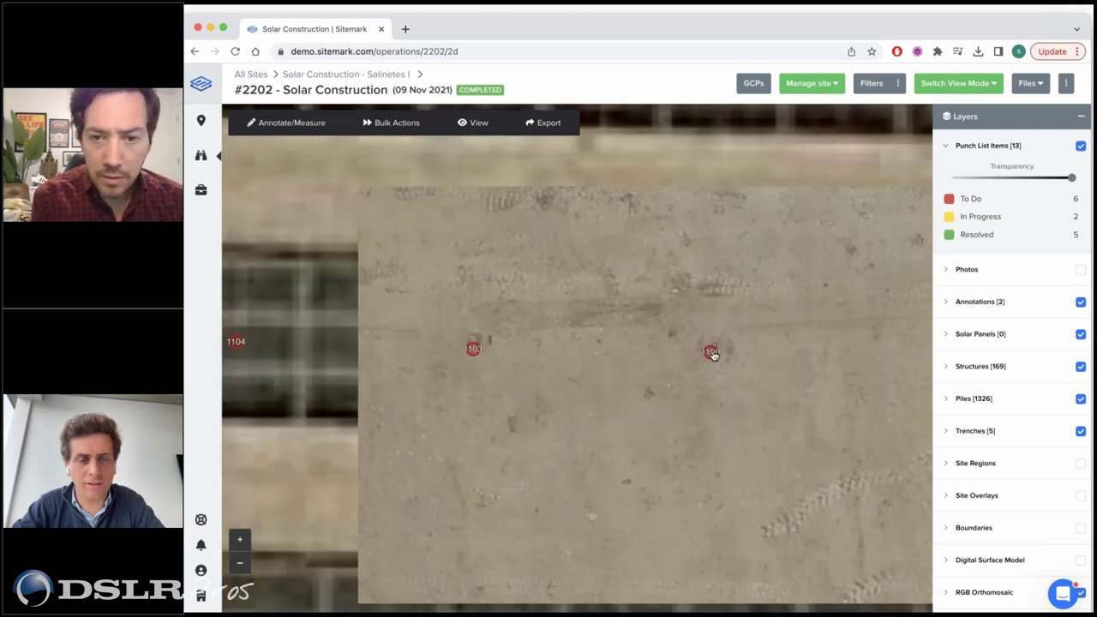
Show the Piles site overlay and compare the planned positions with the installed piles around piles 1326, 1162 and 1176.
{"action": "left_click", "coordinate": [1017, 497]}
{"action": "scroll", "coordinate": [1029, 539], "scroll_direction": "down", "scroll_amount": 3}
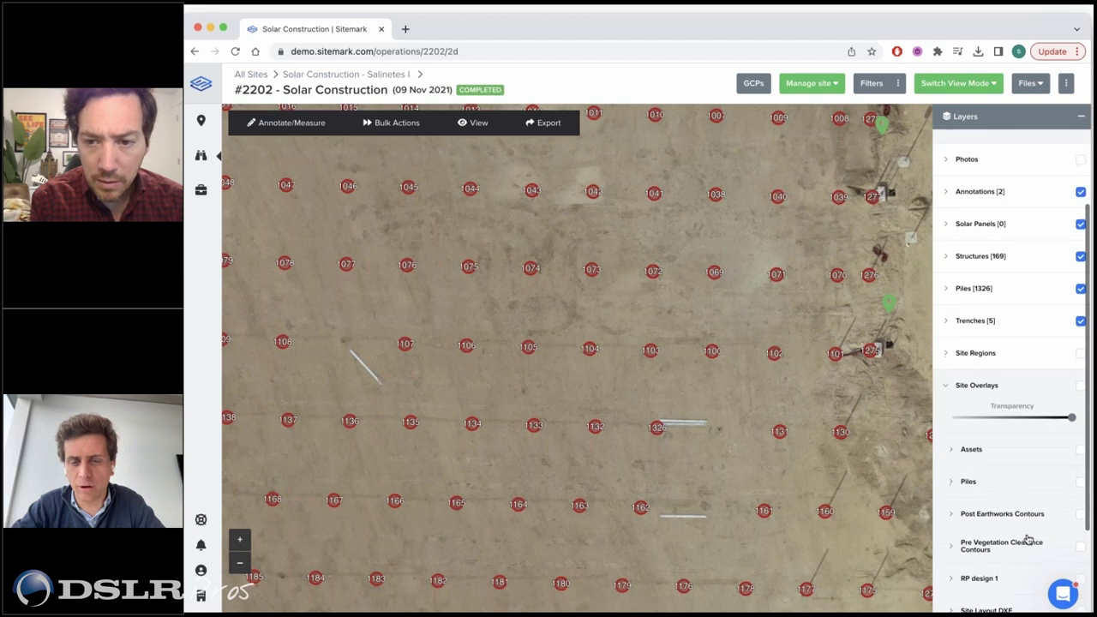
{"action": "left_click", "coordinate": [1079, 482]}
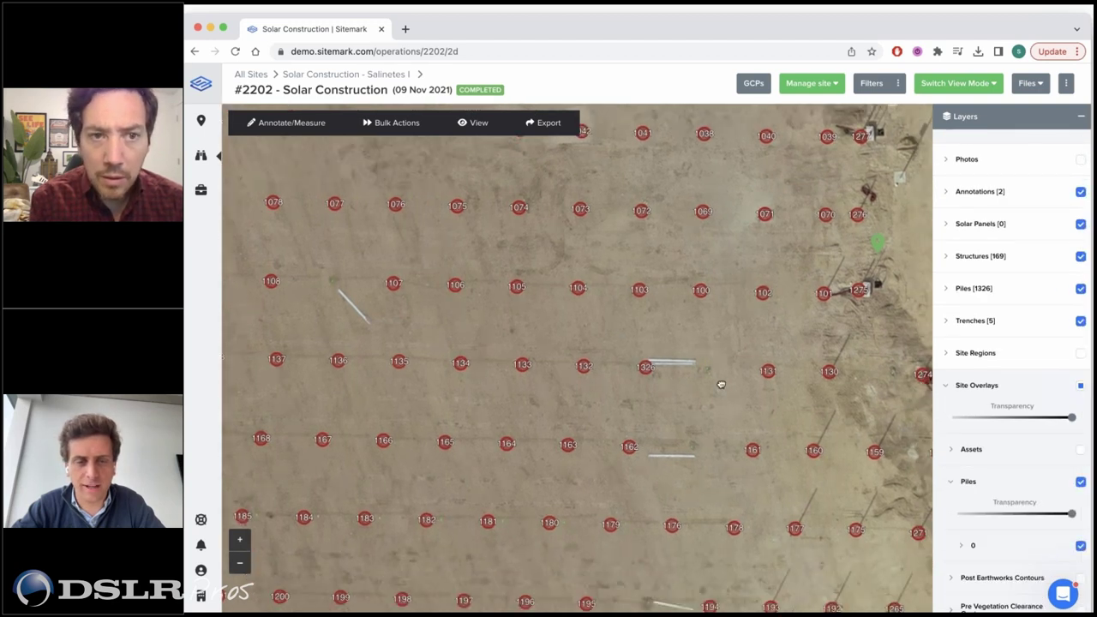
{"action": "scroll", "coordinate": [722, 380], "scroll_direction": "up", "scroll_amount": 2}
{"action": "scroll", "coordinate": [662, 288], "scroll_direction": "up", "scroll_amount": 3}
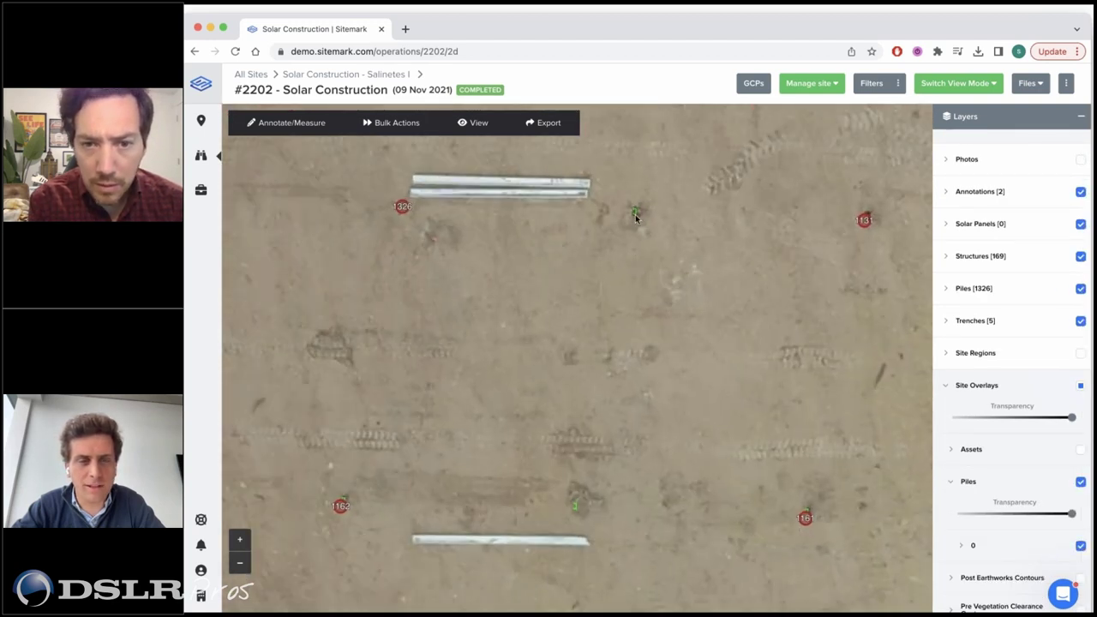
{"action": "scroll", "coordinate": [642, 231], "scroll_direction": "down", "scroll_amount": 3}
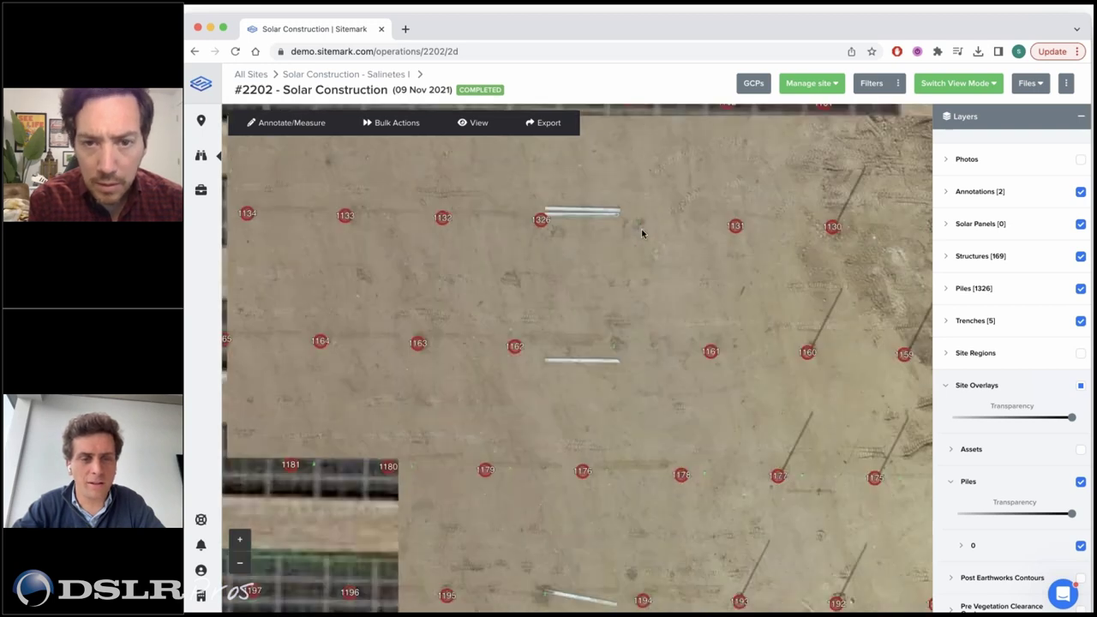
{"action": "scroll", "coordinate": [604, 332], "scroll_direction": "up", "scroll_amount": 3}
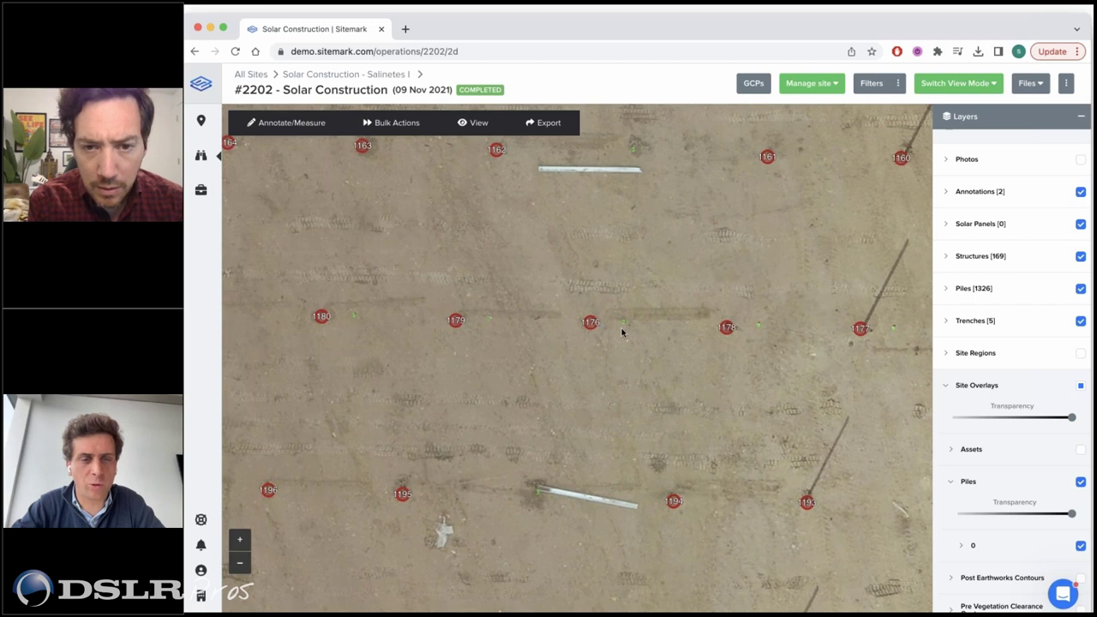
{"action": "scroll", "coordinate": [622, 330], "scroll_direction": "up", "scroll_amount": 3}
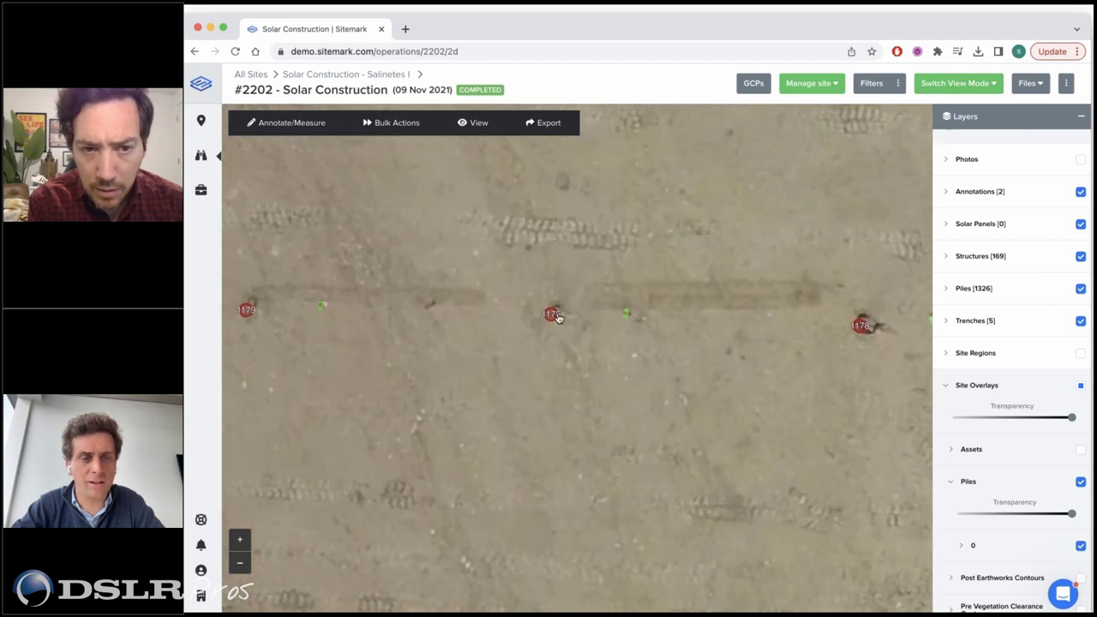
Measure the horizontal length from pile 1176 to its neighbouring planned position with a line, and discard the annotation.
{"action": "left_click", "coordinate": [287, 125]}
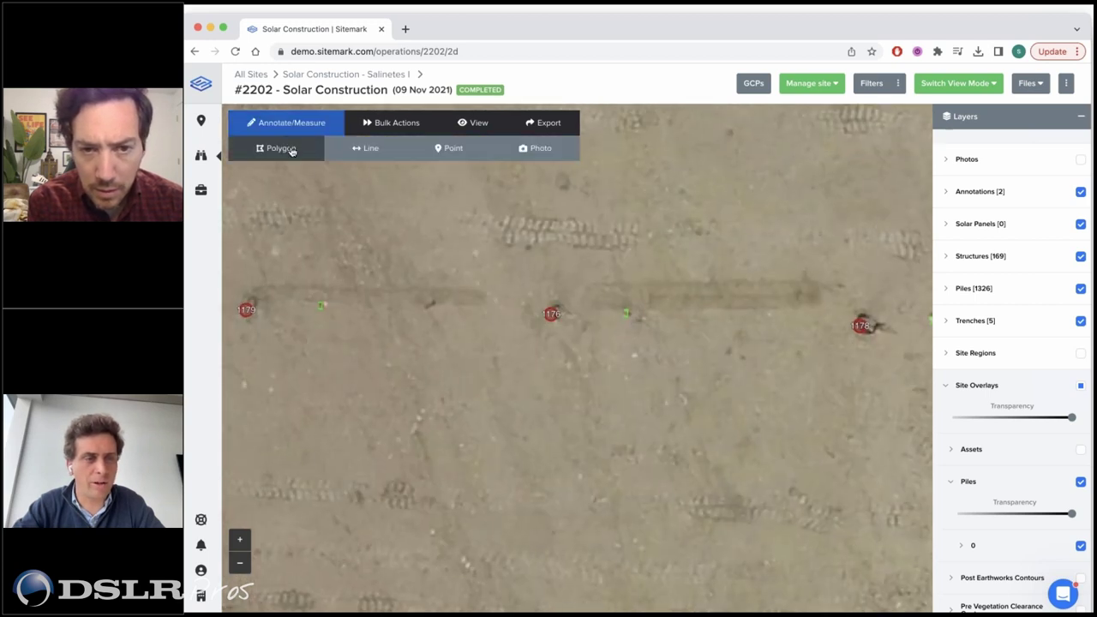
{"action": "left_click", "coordinate": [368, 147]}
{"action": "left_click", "coordinate": [552, 315]}
{"action": "left_click", "coordinate": [628, 314]}
{"action": "scroll", "coordinate": [628, 314], "scroll_direction": "up", "scroll_amount": 3}
{"action": "left_click", "coordinate": [366, 293]}
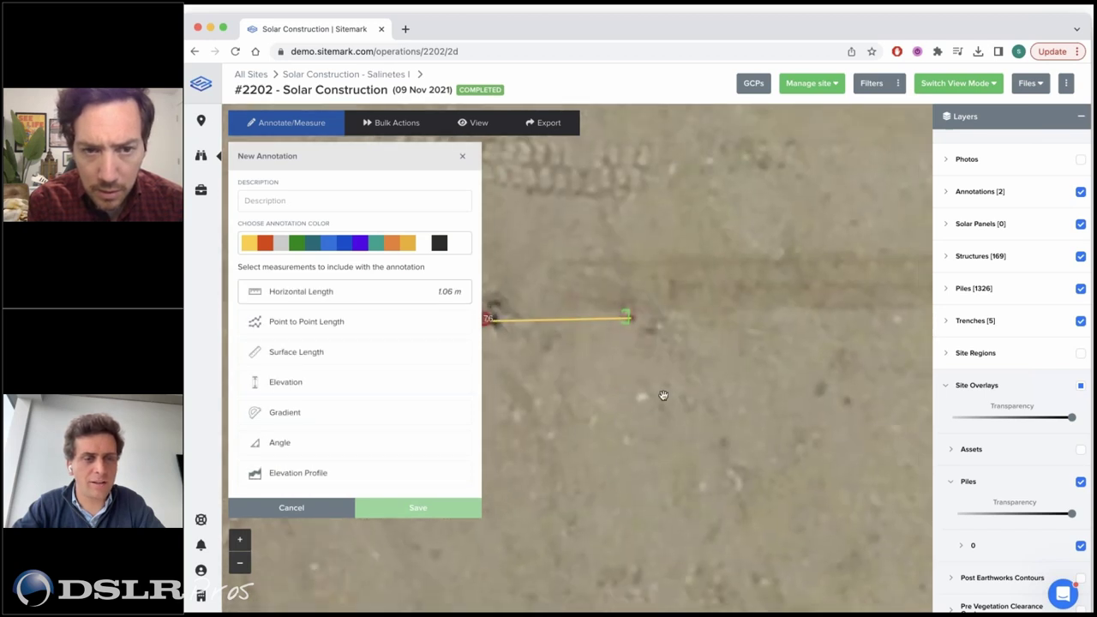
{"action": "left_click", "coordinate": [317, 508]}
Examine the surrounding pile rows out to the access road, looking for gaps and offsets from the planned positions.
{"action": "scroll", "coordinate": [632, 428], "scroll_direction": "down", "scroll_amount": 5}
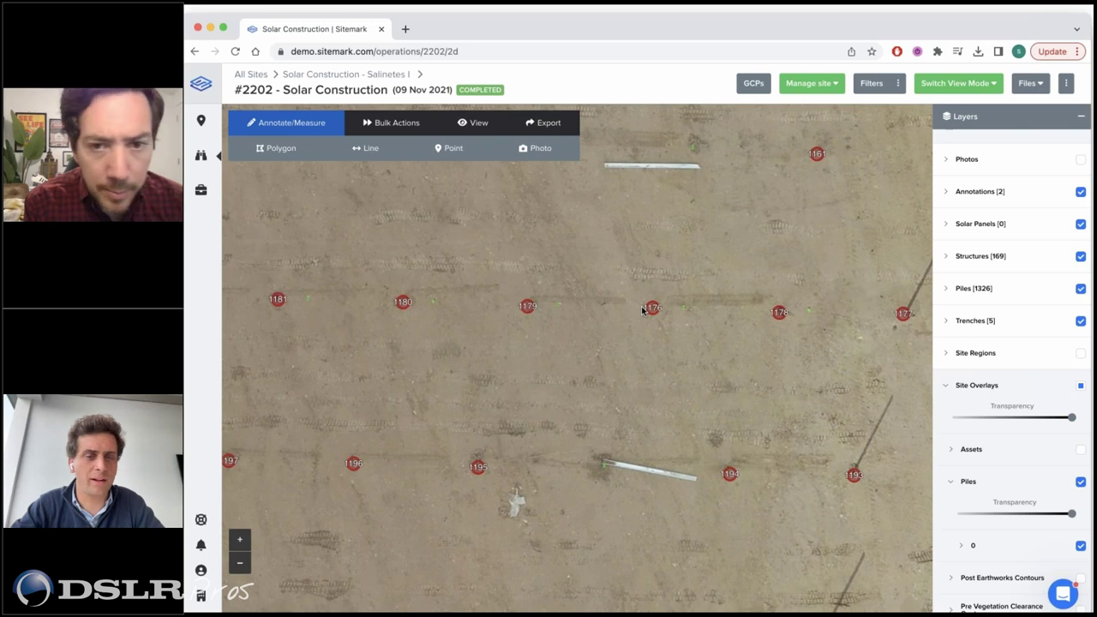
{"action": "scroll", "coordinate": [642, 310], "scroll_direction": "down", "scroll_amount": 3}
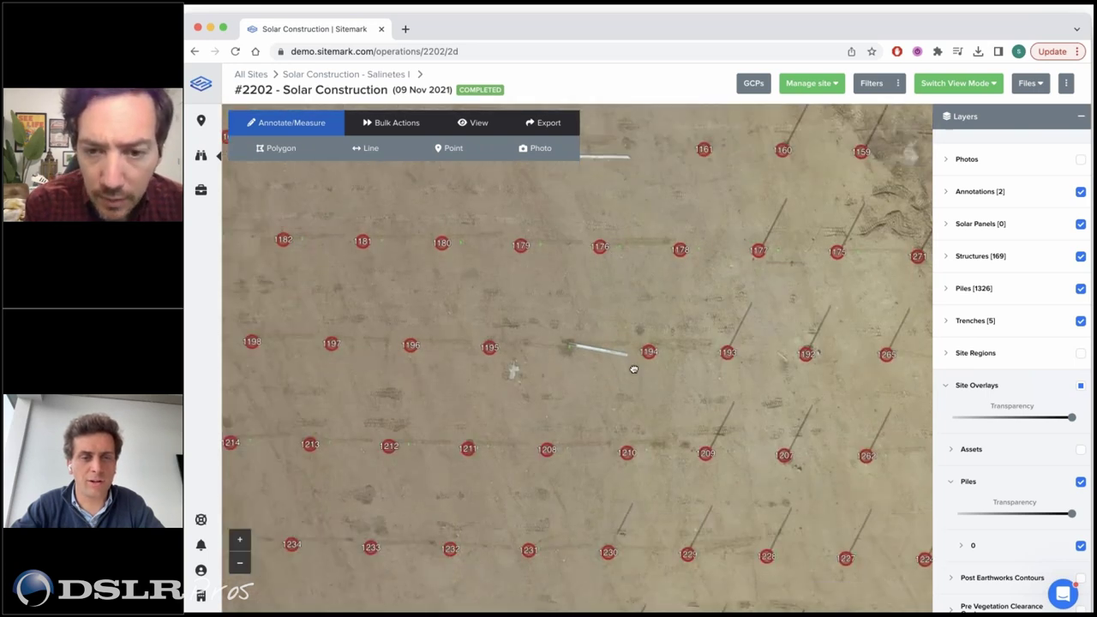
{"action": "scroll", "coordinate": [634, 369], "scroll_direction": "up", "scroll_amount": 2}
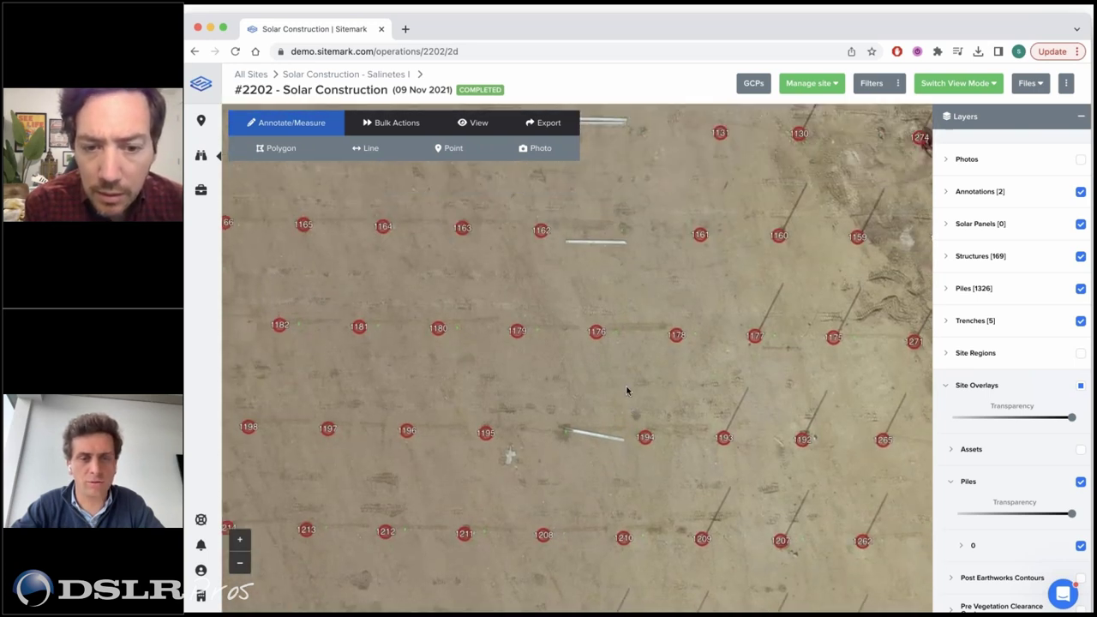
{"action": "scroll", "coordinate": [627, 391], "scroll_direction": "down", "scroll_amount": 5}
{"action": "scroll", "coordinate": [774, 406], "scroll_direction": "up", "scroll_amount": 2}
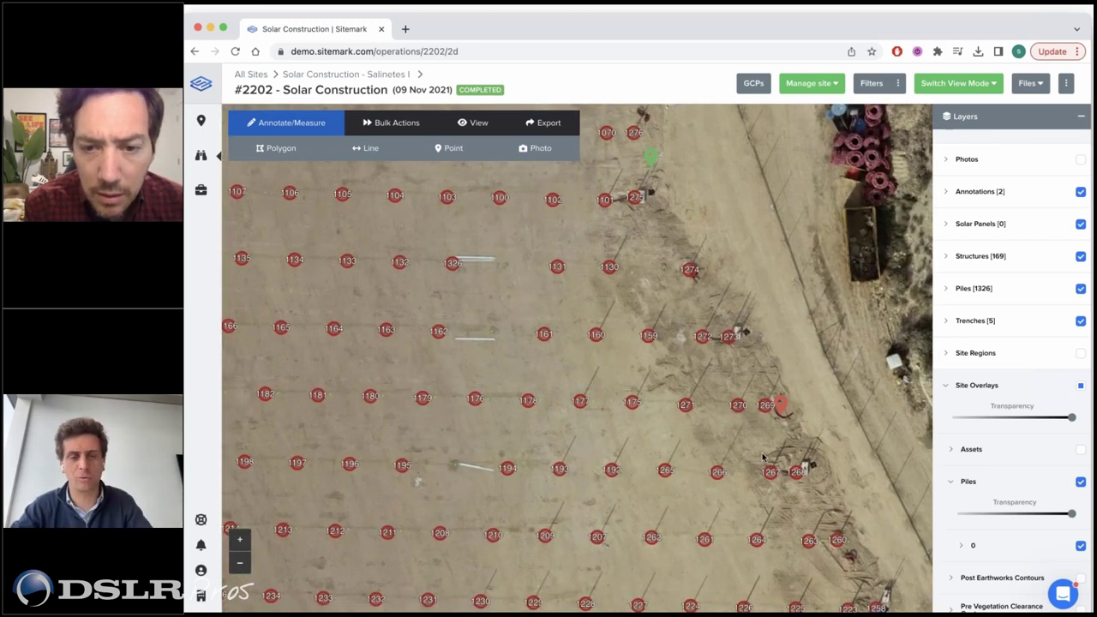
{"action": "scroll", "coordinate": [763, 457], "scroll_direction": "down", "scroll_amount": 3}
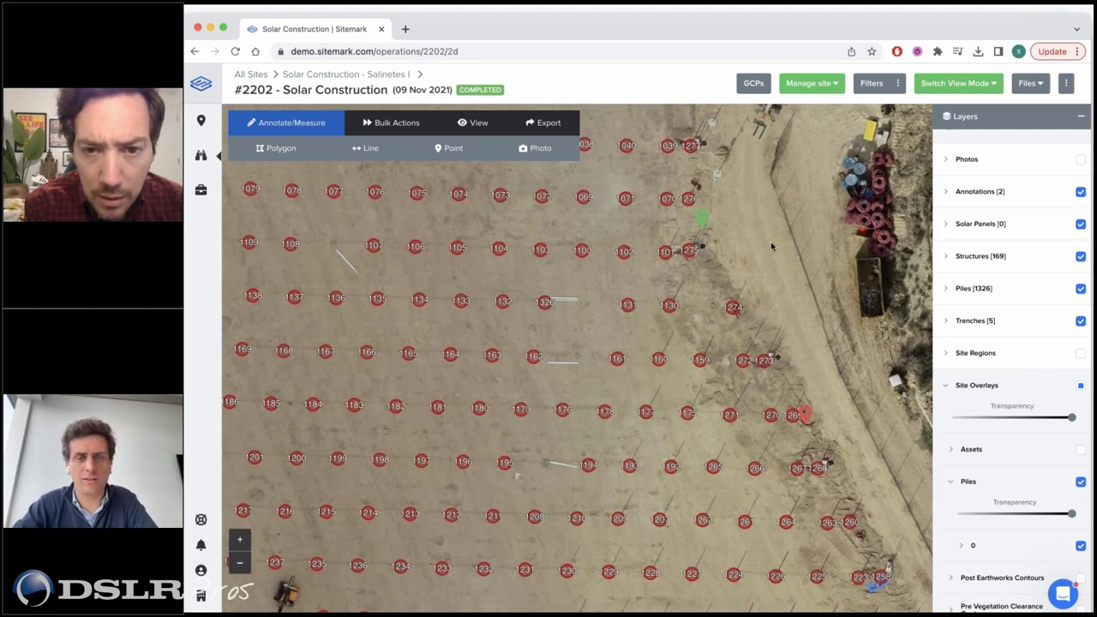
{"action": "scroll", "coordinate": [685, 600], "scroll_direction": "down", "scroll_amount": 3}
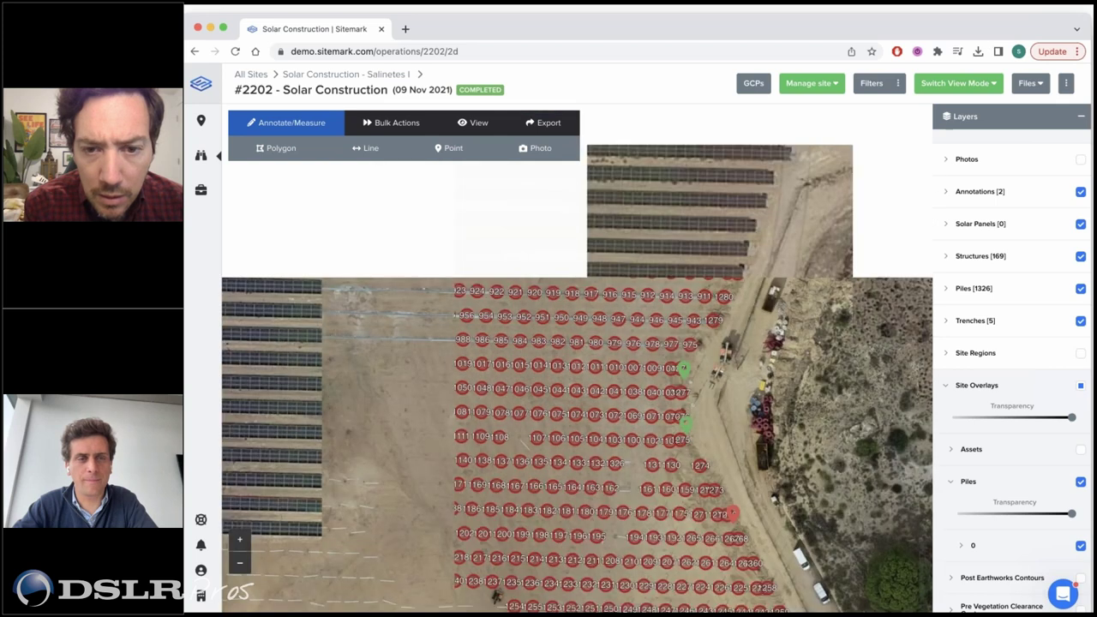
Return to the Salinetes I site, open operation 2205 (25 Mar 2022) and view its mapped panels and structures.
{"action": "left_click", "coordinate": [344, 76]}
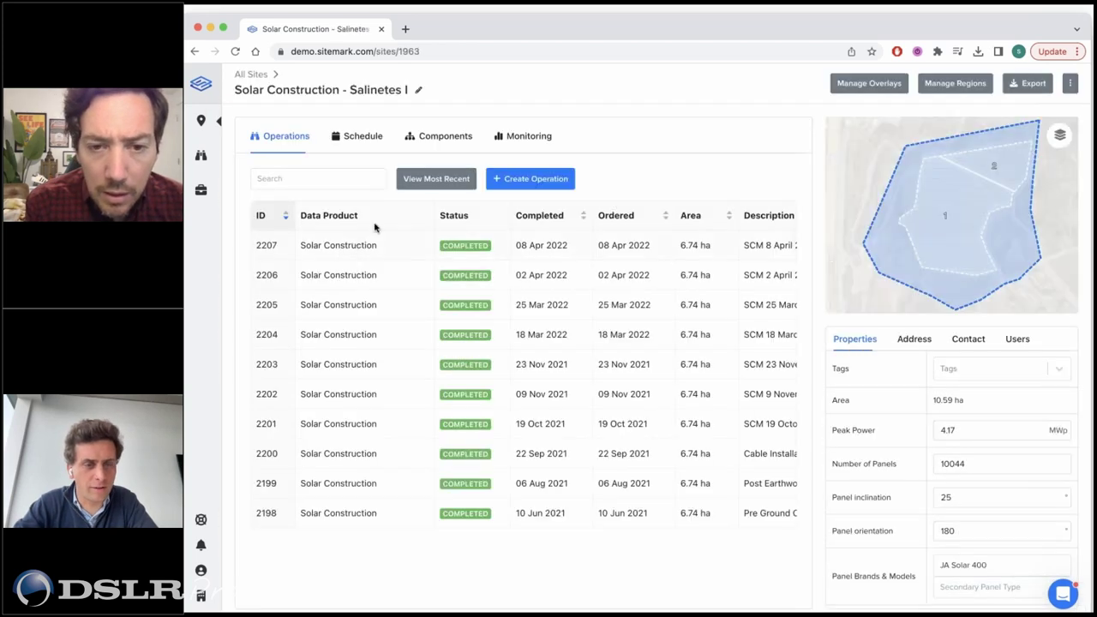
{"action": "left_click", "coordinate": [328, 305]}
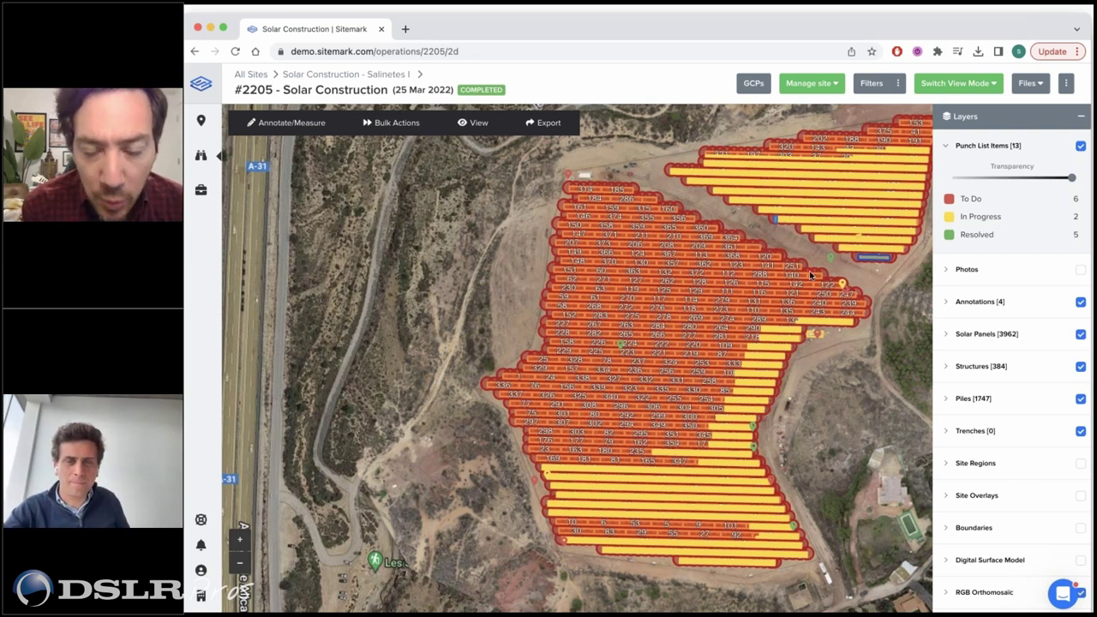
{"action": "scroll", "coordinate": [823, 269], "scroll_direction": "up", "scroll_amount": 2}
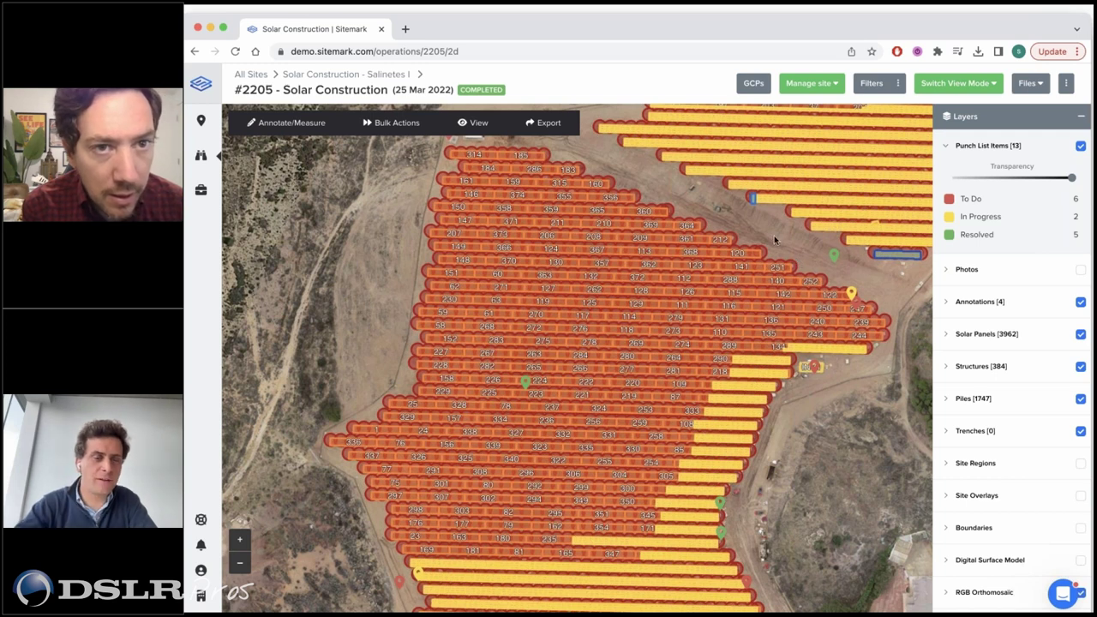
Open the share links of operation 2205.
{"action": "left_click", "coordinate": [540, 125]}
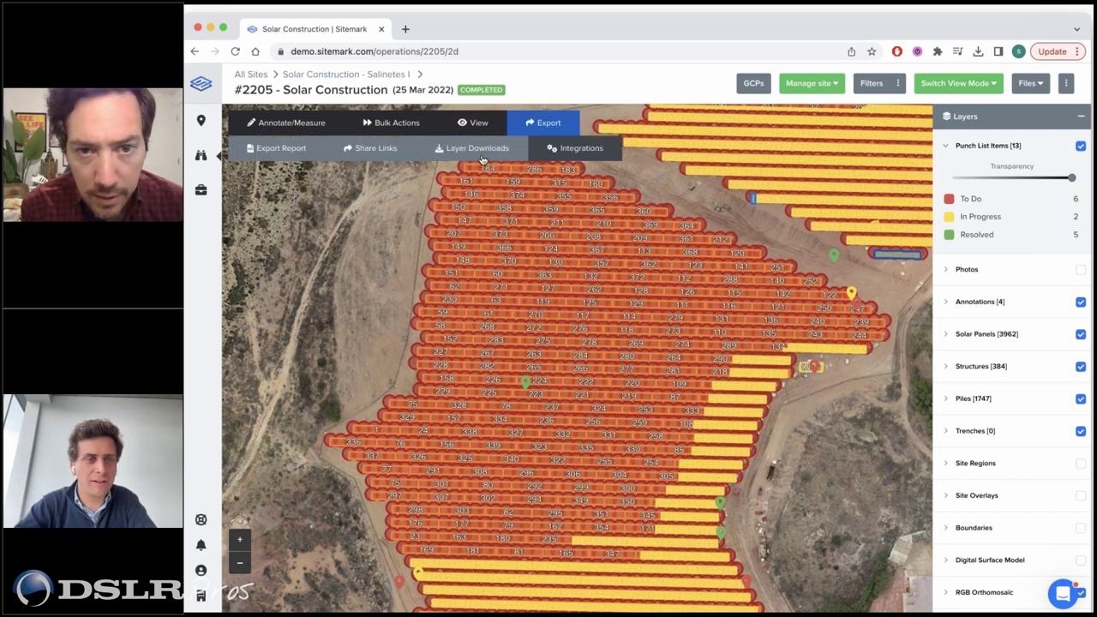
{"action": "left_click", "coordinate": [374, 150]}
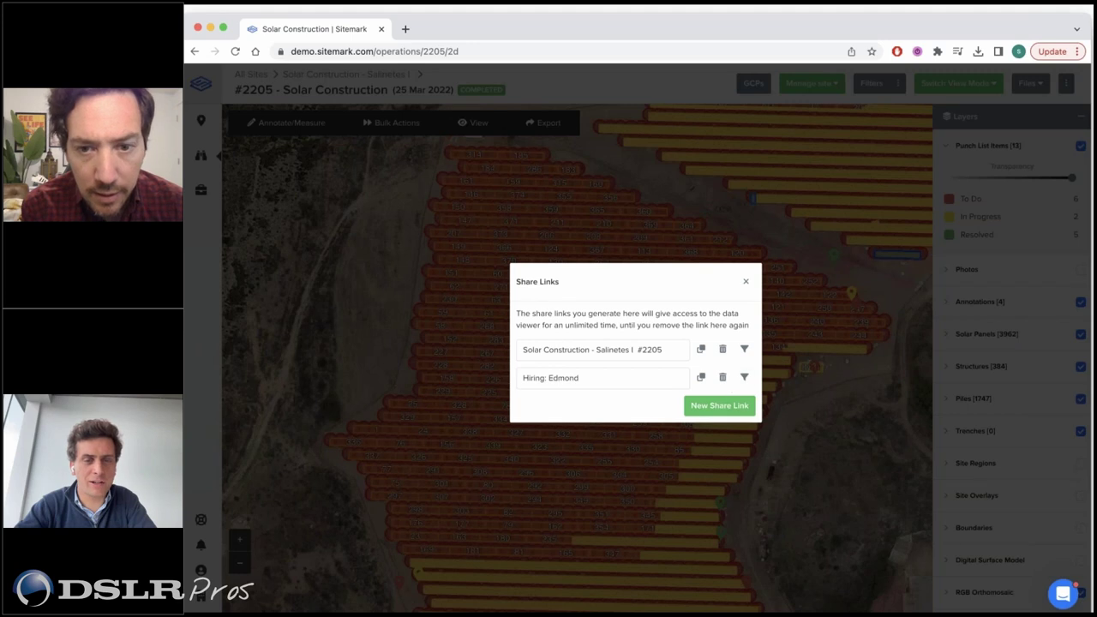
Generate a new share link for operation 2205 and close the share links.
{"action": "left_click", "coordinate": [714, 409]}
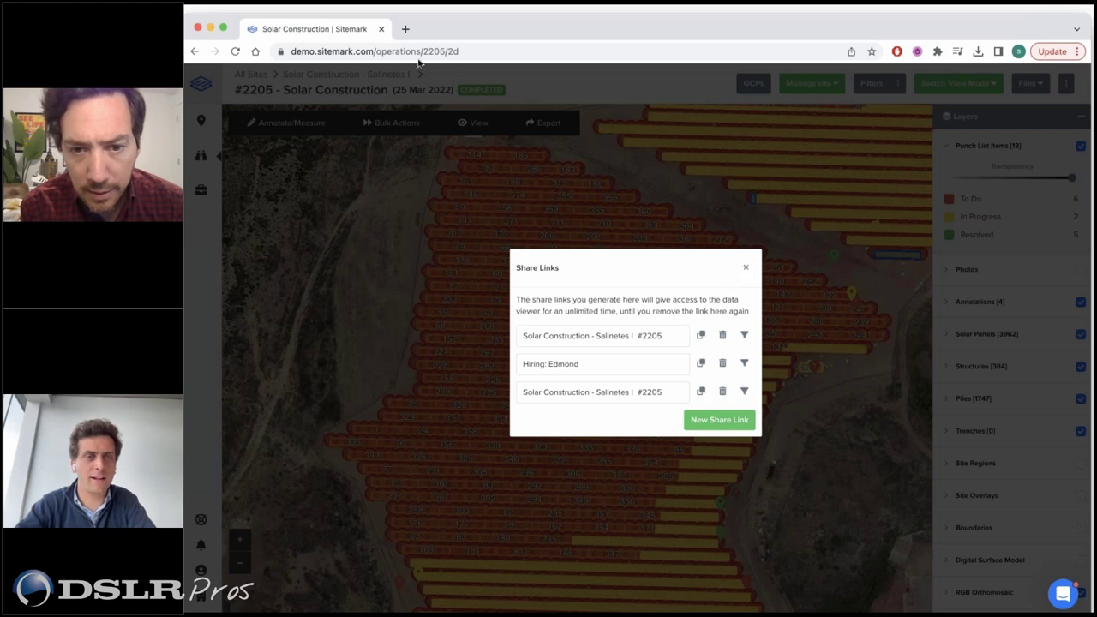
{"action": "left_click", "coordinate": [747, 270]}
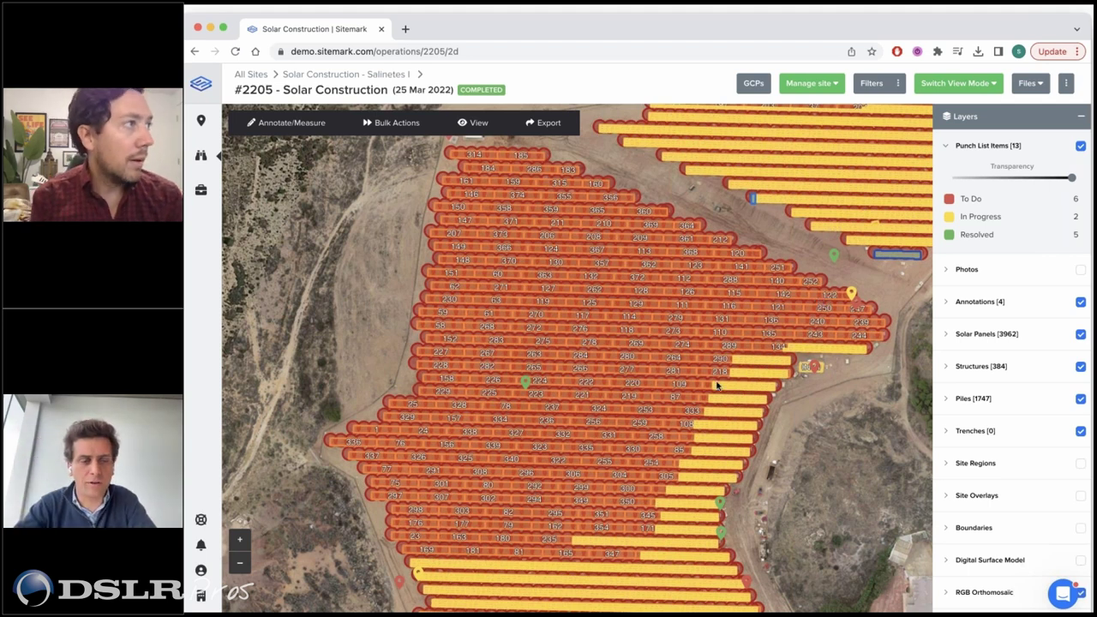
Set up a standard report with annotations, solar panels and structures detail pages, toggle the structures' Regions field, and close it without generating.
{"action": "left_click", "coordinate": [547, 122]}
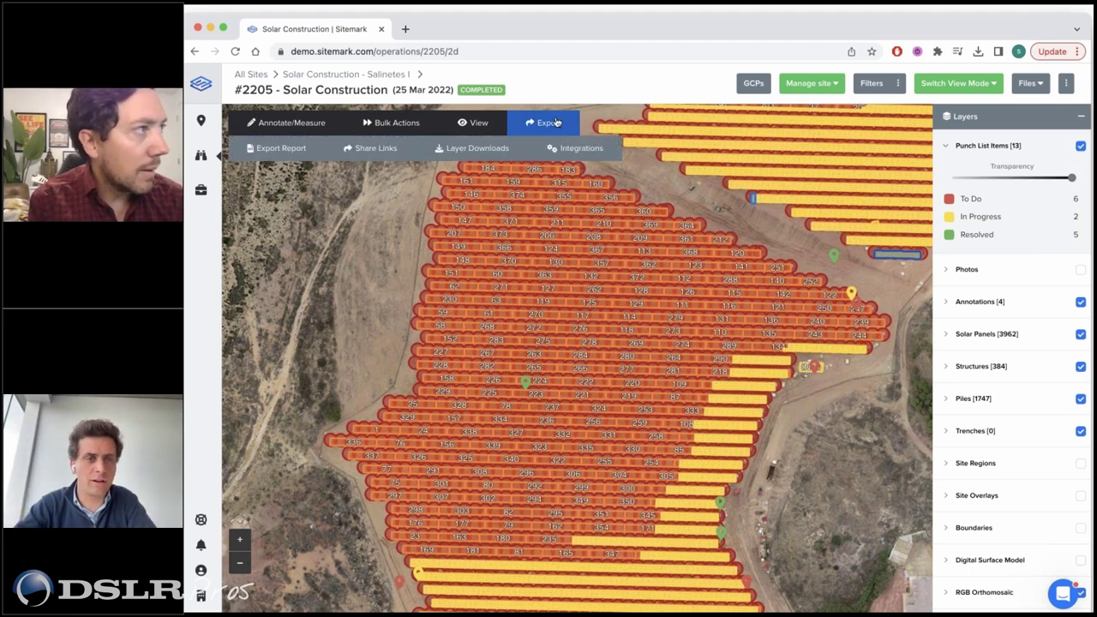
{"action": "left_click", "coordinate": [296, 151]}
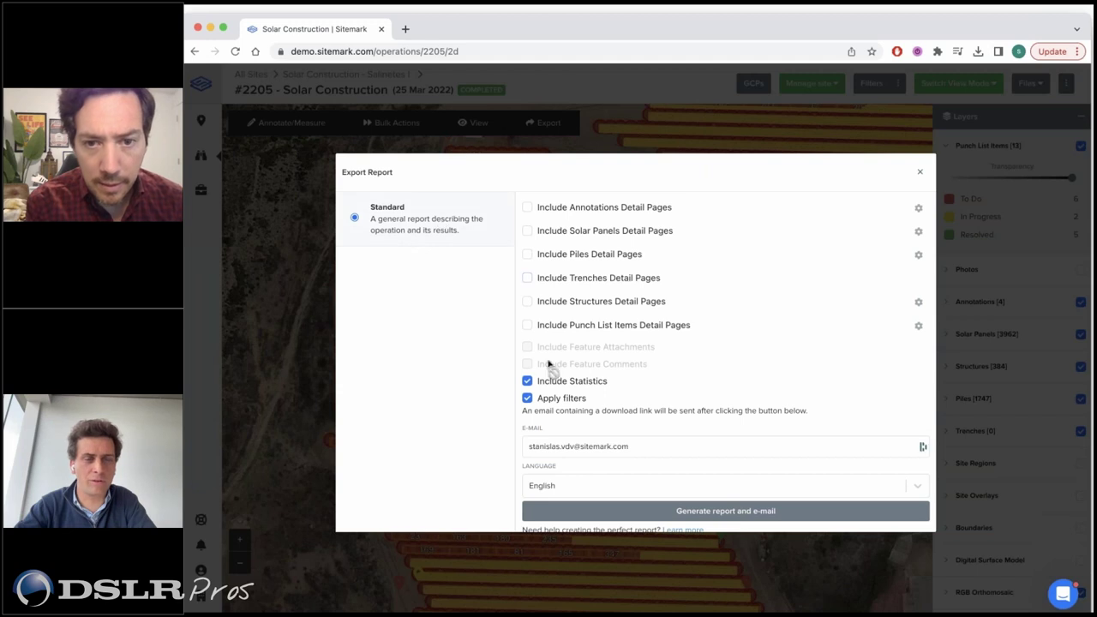
{"action": "left_click", "coordinate": [528, 230]}
{"action": "left_click", "coordinate": [528, 302]}
{"action": "left_click", "coordinate": [917, 303]}
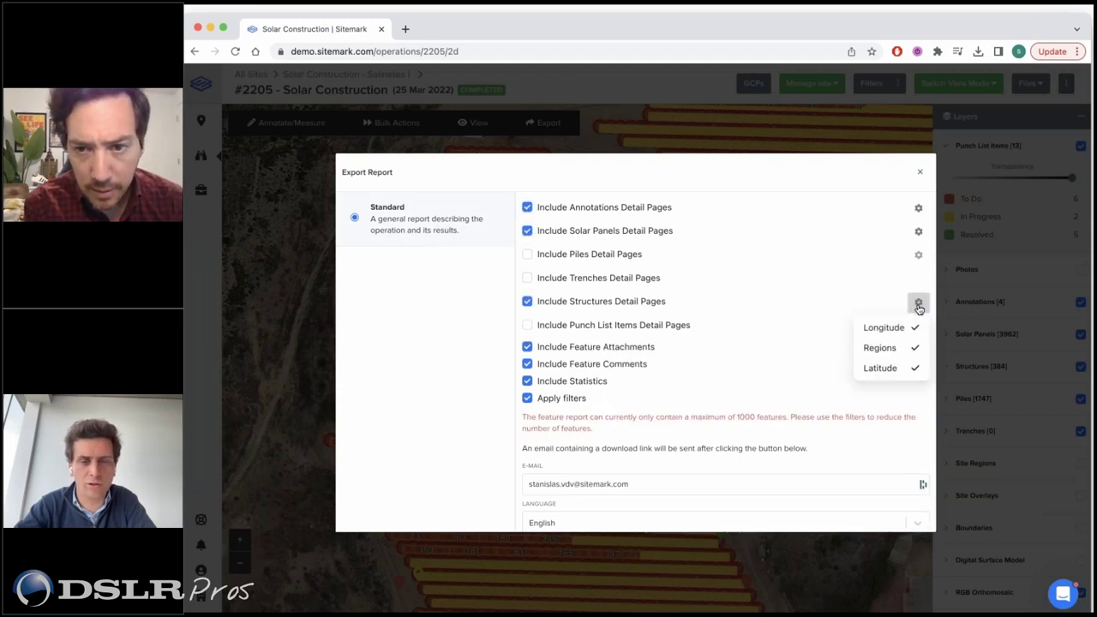
{"action": "left_click", "coordinate": [883, 348]}
{"action": "left_click", "coordinate": [710, 373]}
{"action": "scroll", "coordinate": [709, 377], "scroll_direction": "down", "scroll_amount": 1}
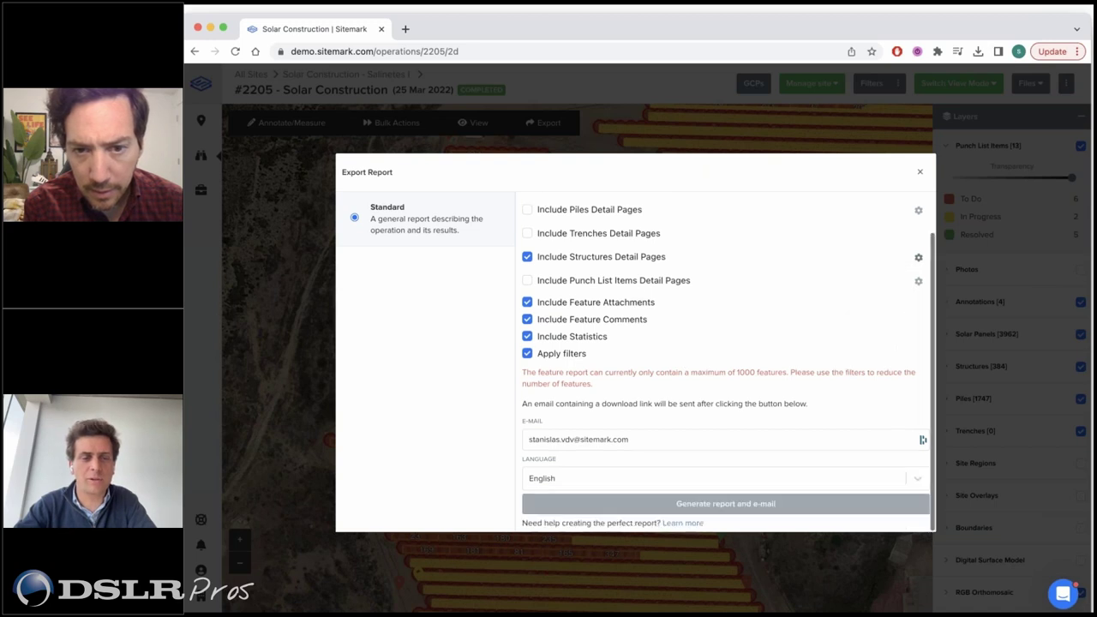
{"action": "left_click", "coordinate": [919, 174]}
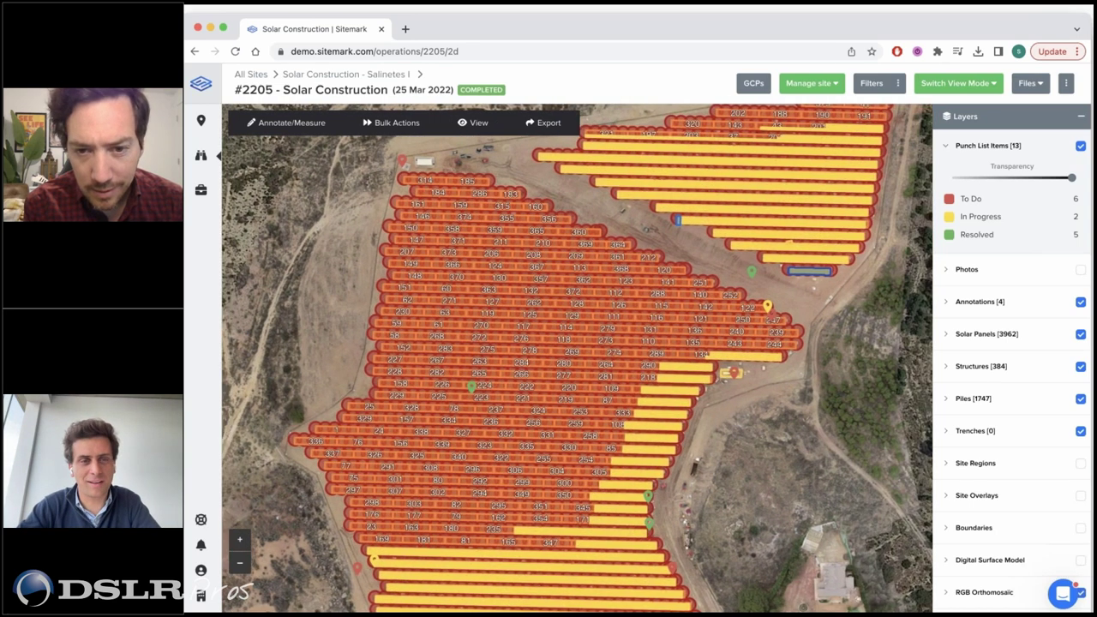
Review the operation's share links once more and return to the map.
{"action": "left_click", "coordinate": [543, 123]}
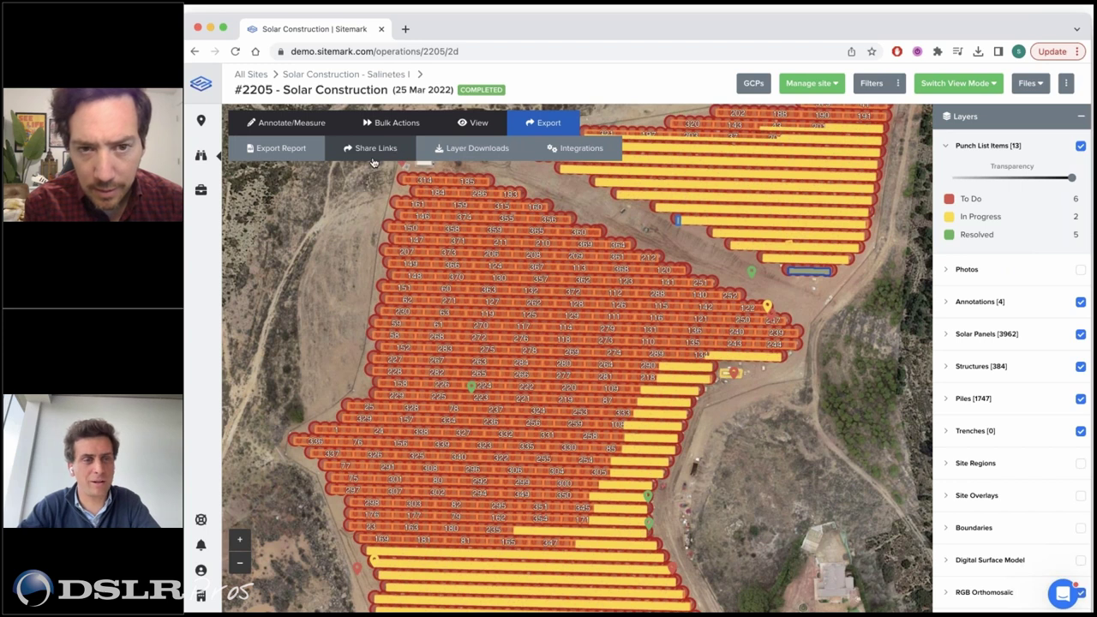
{"action": "left_click", "coordinate": [376, 152]}
{"action": "left_click", "coordinate": [747, 269]}
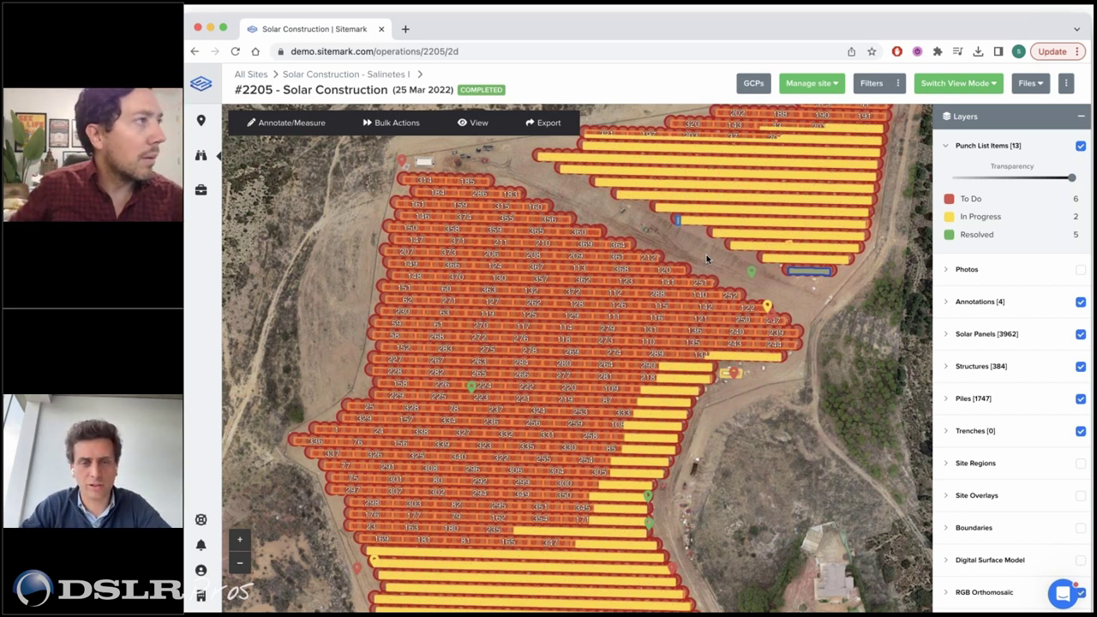
Inspect the asset timeline and thumbnail of solar panel 1138 in the row just above the inverter station.
{"action": "scroll", "coordinate": [725, 277], "scroll_direction": "down", "scroll_amount": 3}
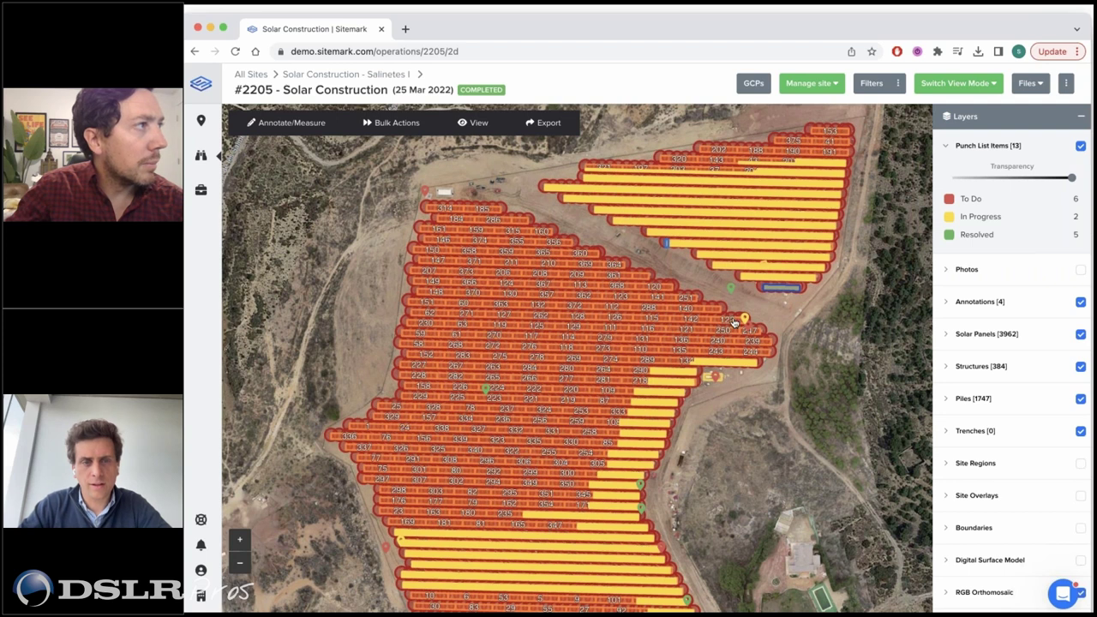
{"action": "scroll", "coordinate": [733, 322], "scroll_direction": "up", "scroll_amount": 10}
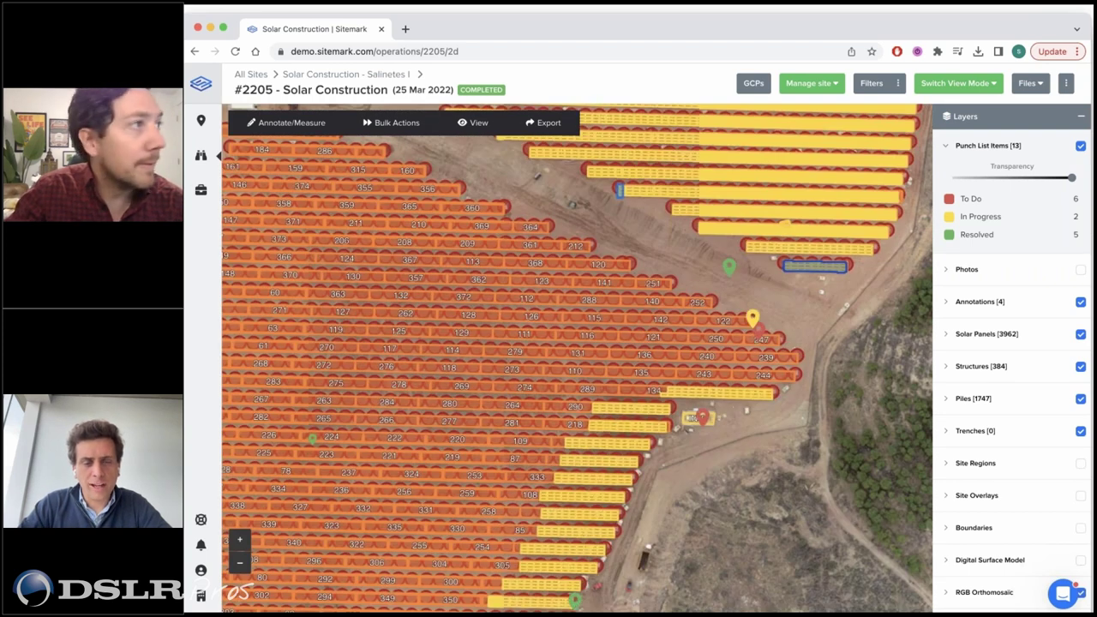
{"action": "scroll", "coordinate": [649, 366], "scroll_direction": "up", "scroll_amount": 5}
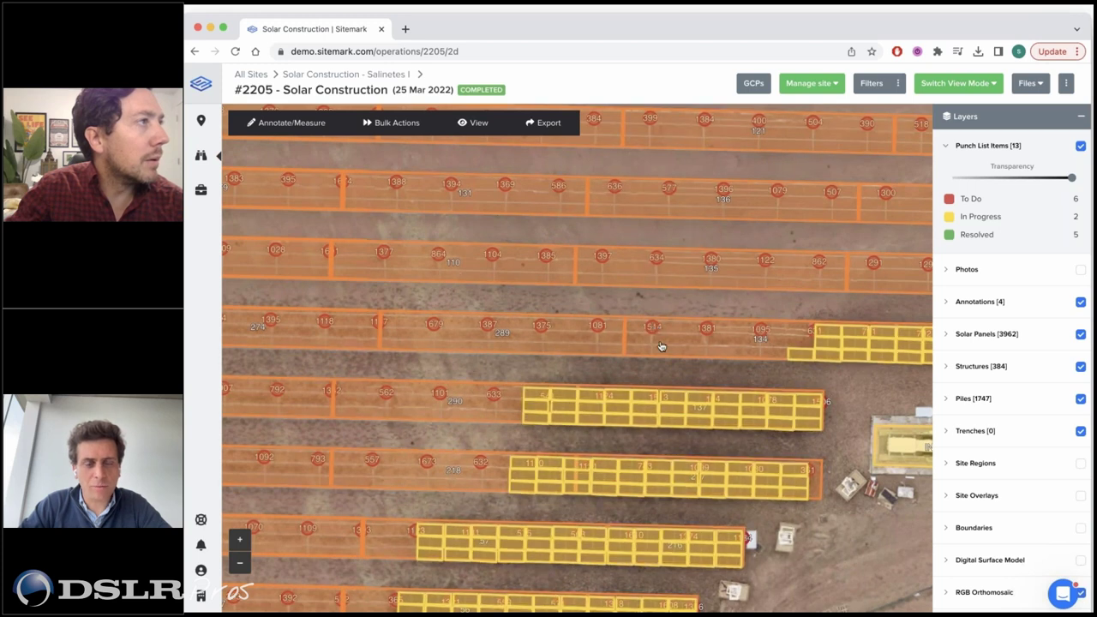
{"action": "scroll", "coordinate": [744, 348], "scroll_direction": "up", "scroll_amount": 1}
{"action": "left_click", "coordinate": [744, 348]}
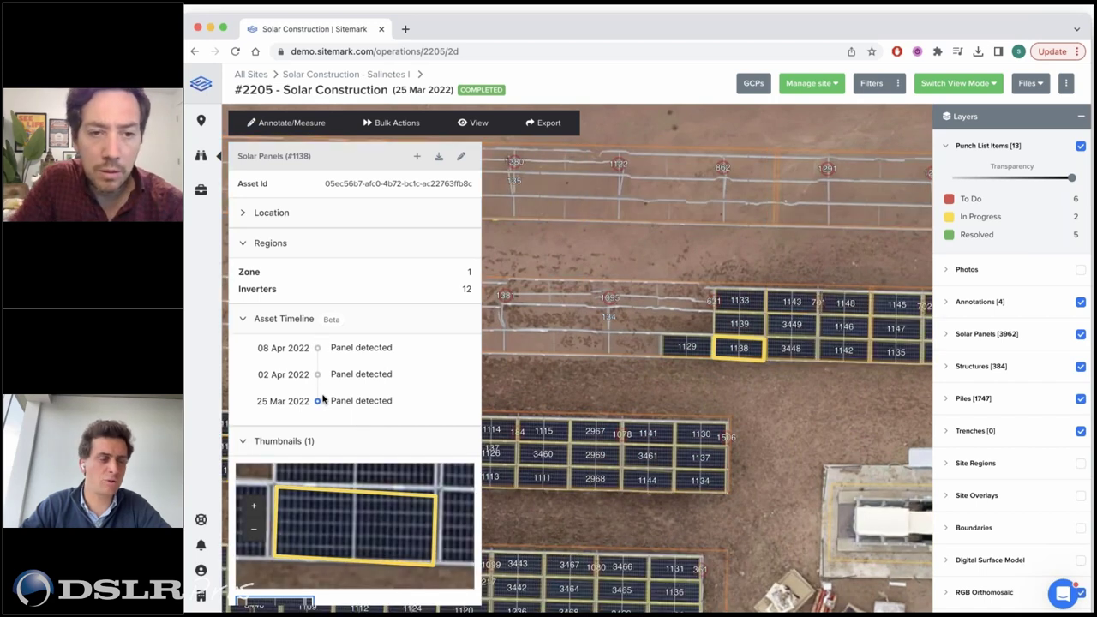
{"action": "scroll", "coordinate": [588, 392], "scroll_direction": "down", "scroll_amount": 1}
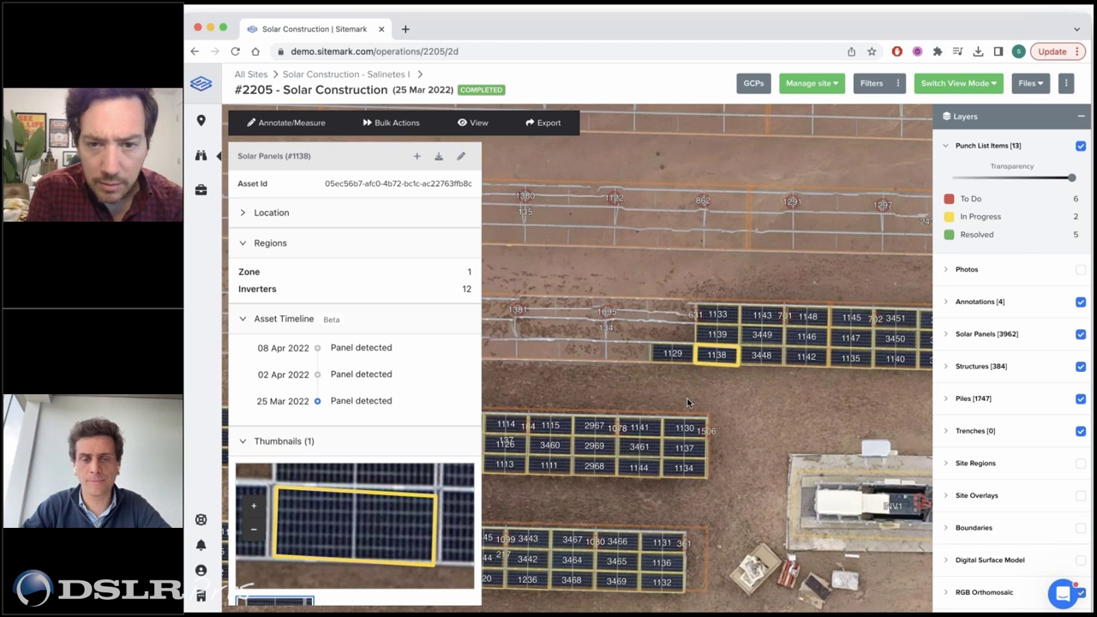
{"action": "scroll", "coordinate": [688, 402], "scroll_direction": "down", "scroll_amount": 2}
View operation 2205's statistics, including the progress table and target completion per region, and check the available download formats.
{"action": "left_click", "coordinate": [956, 83]}
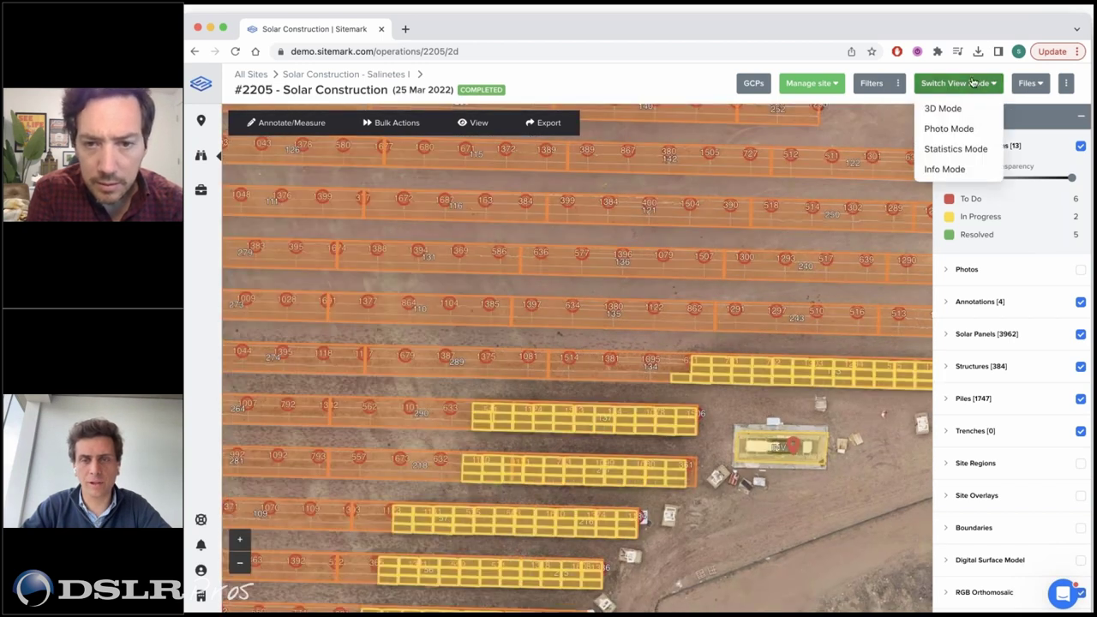
{"action": "left_click", "coordinate": [947, 149]}
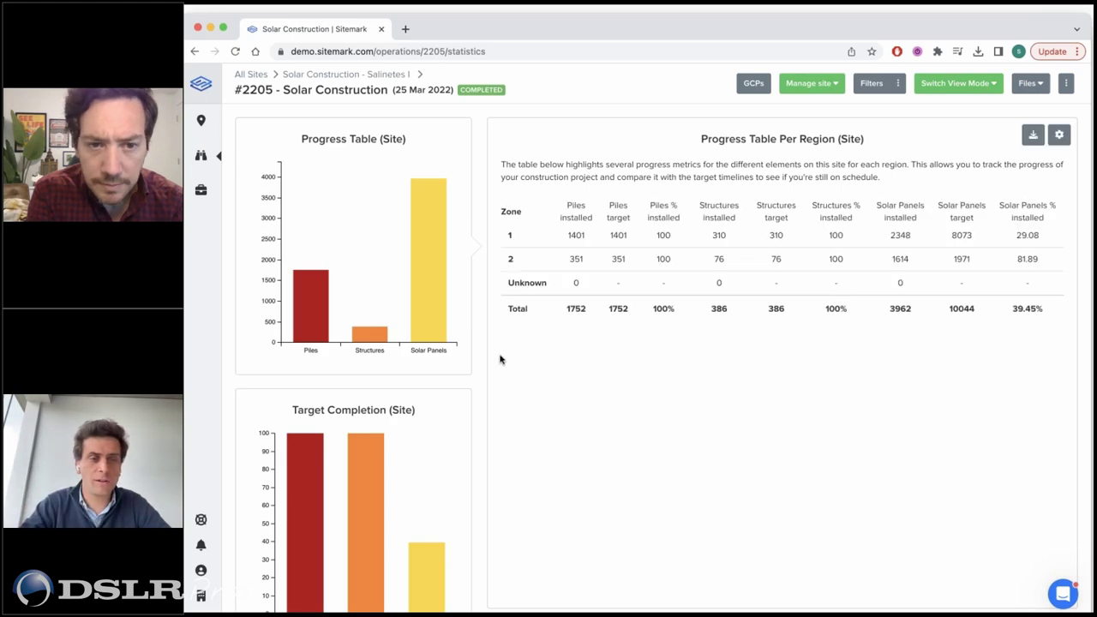
{"action": "scroll", "coordinate": [437, 366], "scroll_direction": "down", "scroll_amount": 3}
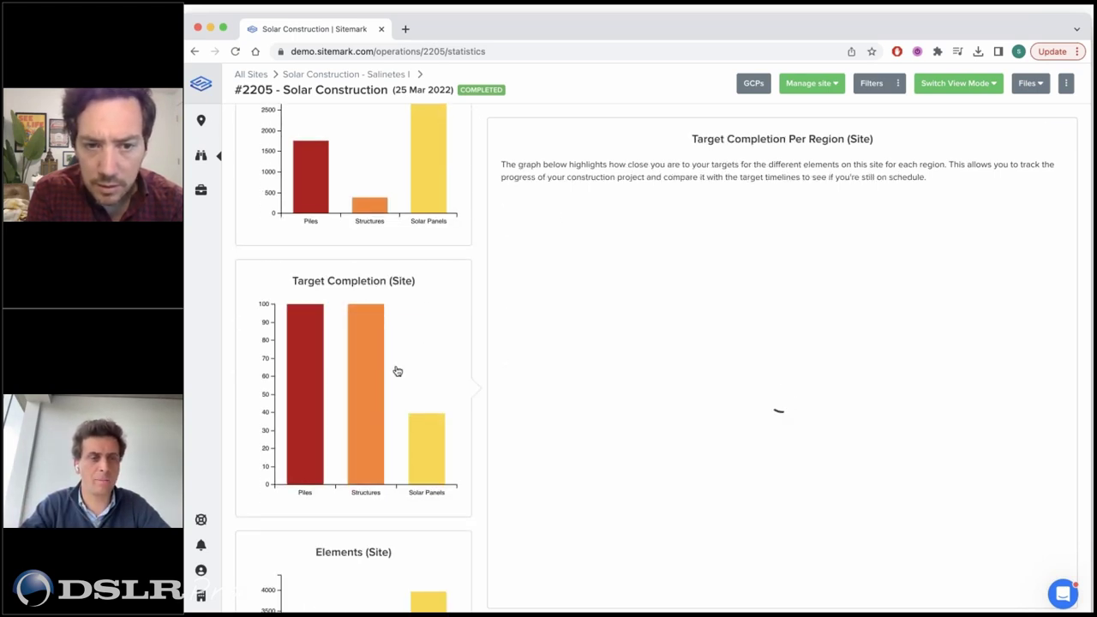
{"action": "scroll", "coordinate": [398, 371], "scroll_direction": "down", "scroll_amount": 2}
{"action": "left_click", "coordinate": [1033, 135]}
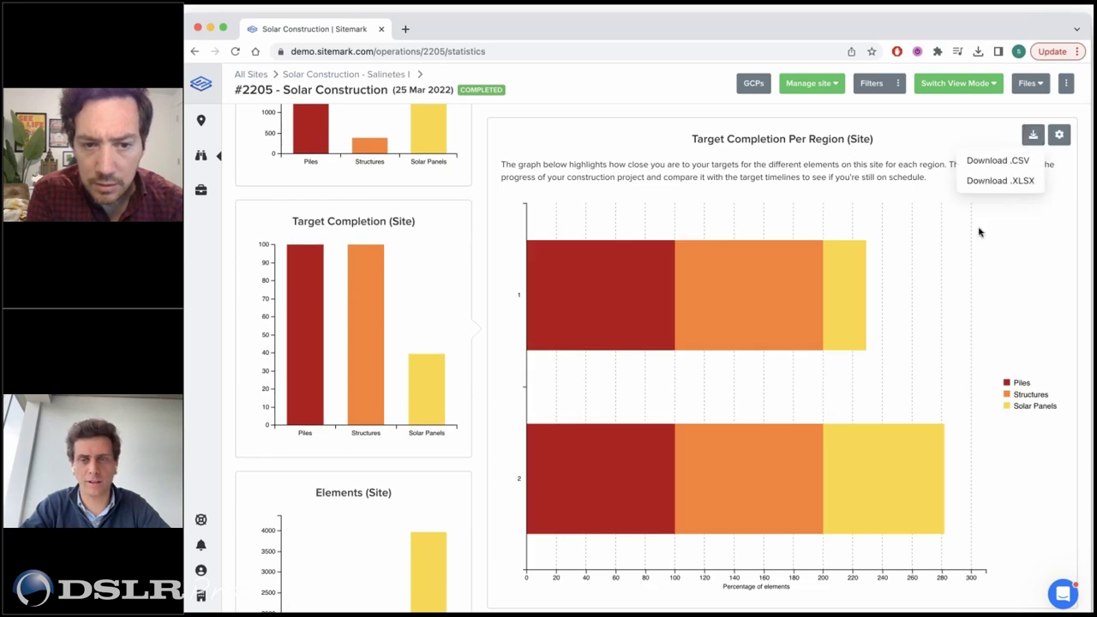
{"action": "left_click", "coordinate": [951, 142]}
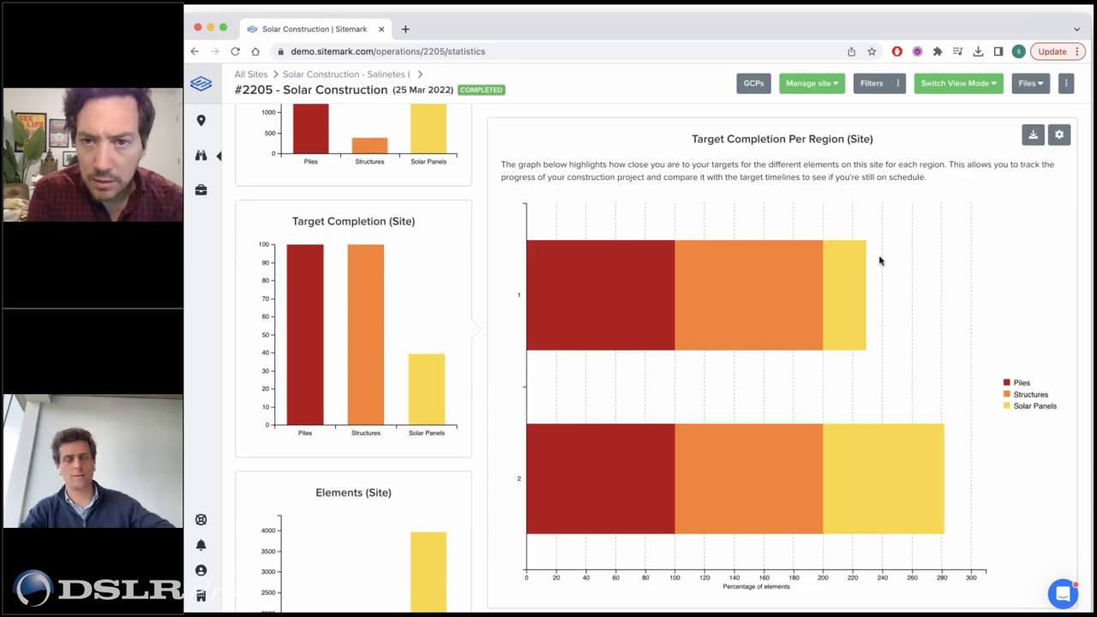
Switch operation 2205 back to its 2D map showing both panel areas.
{"action": "left_click", "coordinate": [943, 89]}
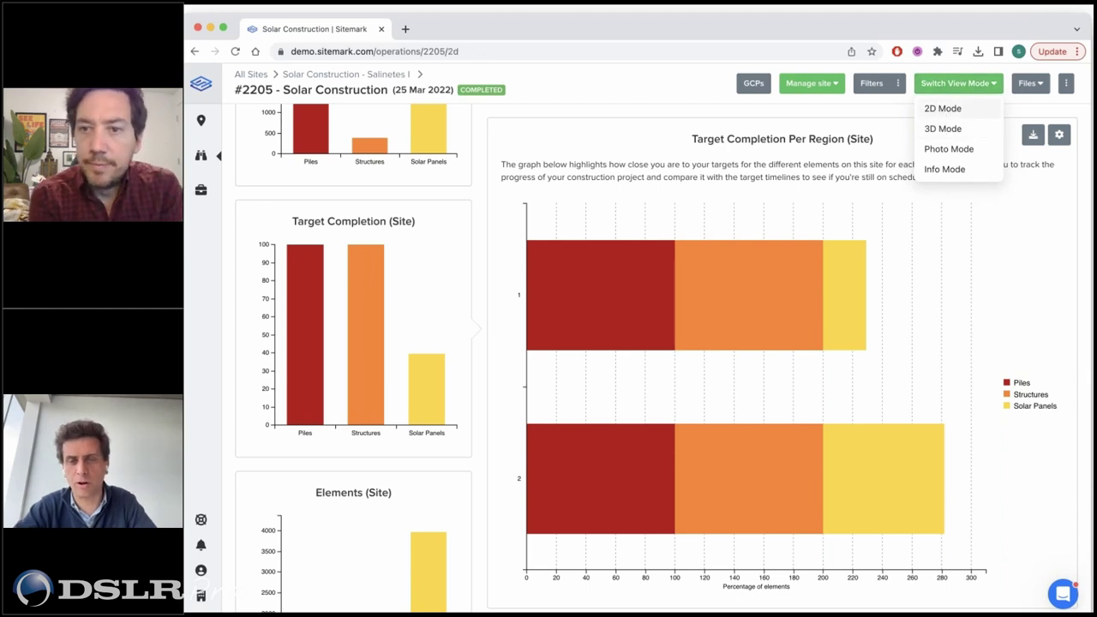
{"action": "left_click", "coordinate": [942, 109]}
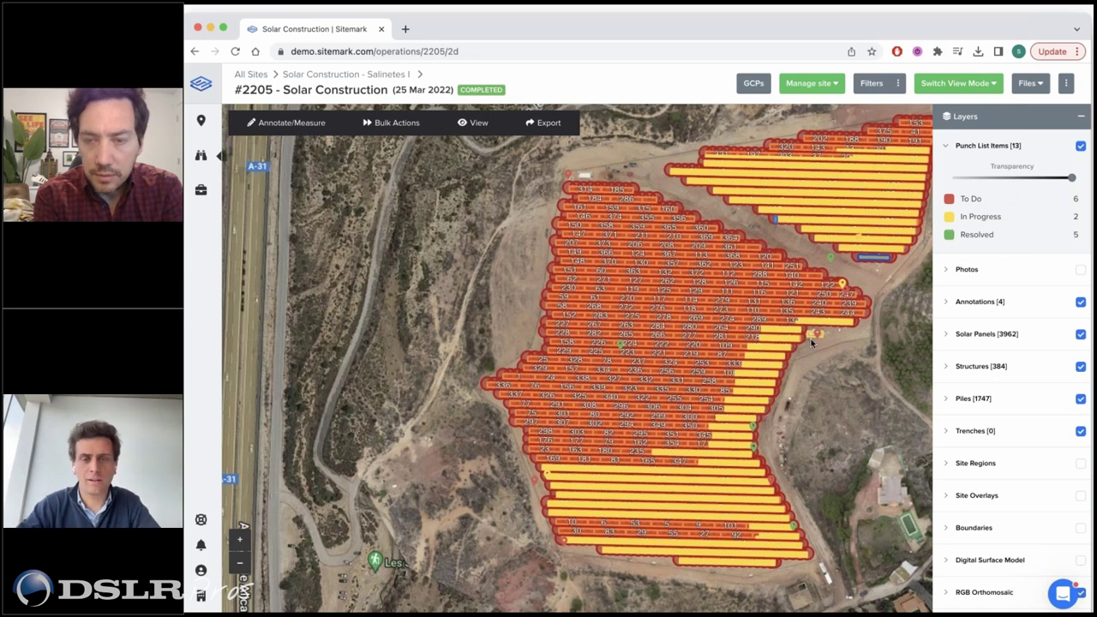
{"action": "left_click_drag", "start_coordinate": [813, 342], "coordinate": [733, 348]}
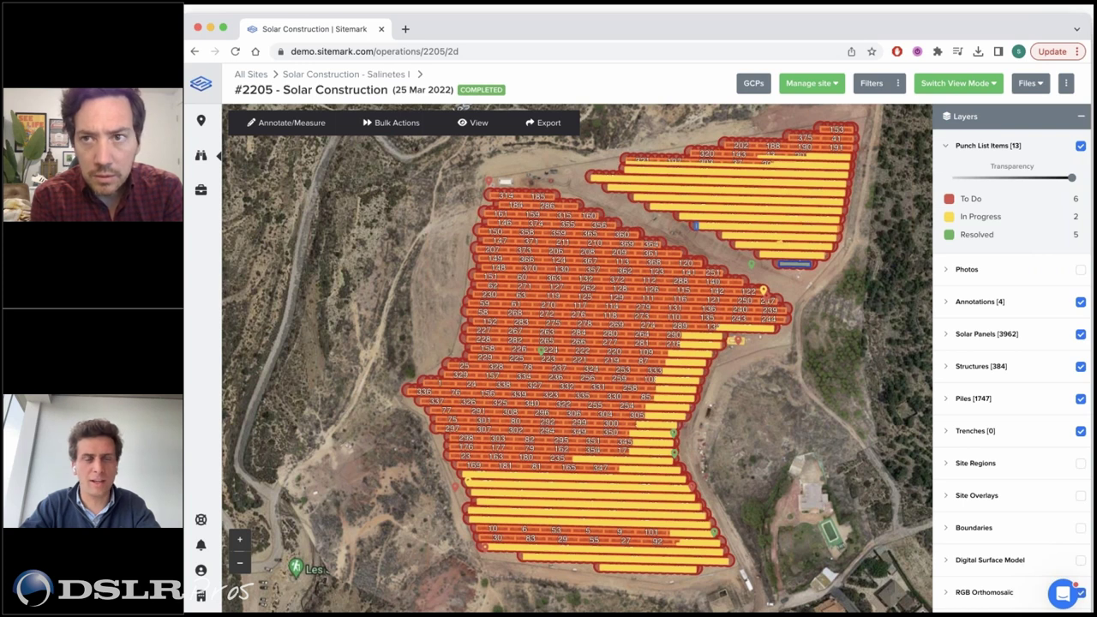
Review the equipment list of drones and the form for adding a drone, without adding one.
{"action": "left_click", "coordinate": [201, 189]}
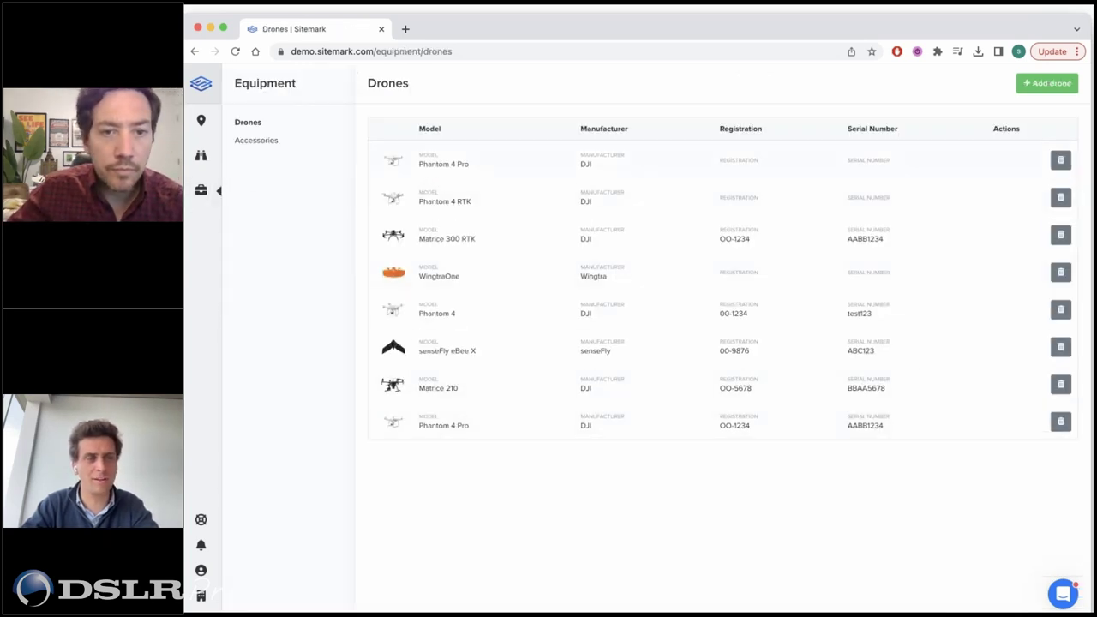
{"action": "left_click", "coordinate": [1048, 86]}
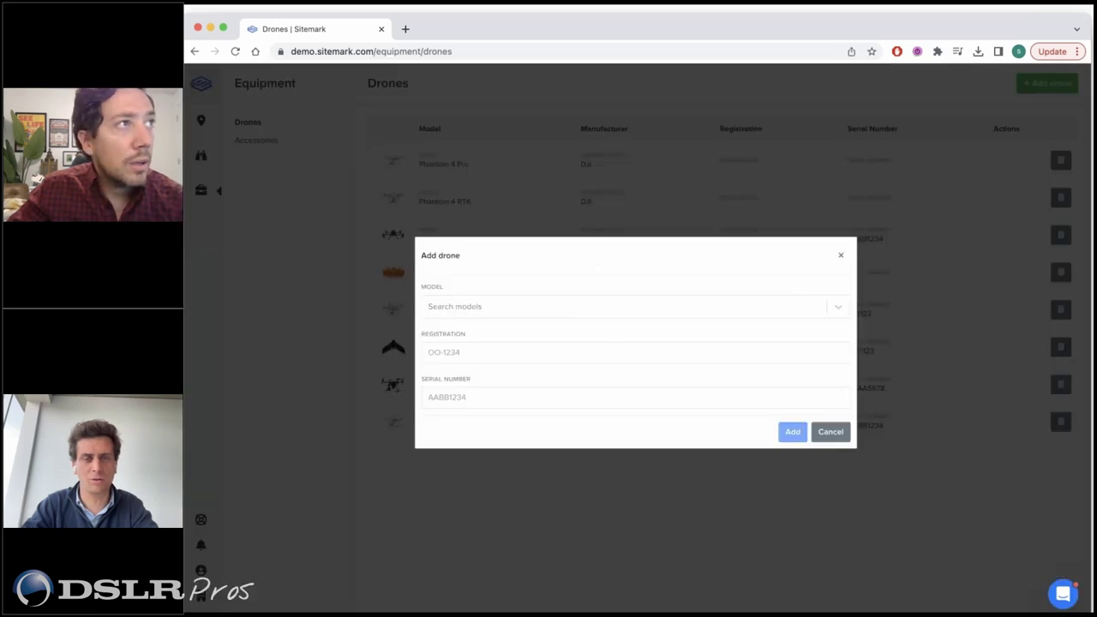
{"action": "left_click", "coordinate": [840, 254]}
From the sites table, open the Solar Inspection Pro site's operation 2177 (05 Mar 2021) and review its timeline to the data upload stage.
{"action": "left_click", "coordinate": [203, 122]}
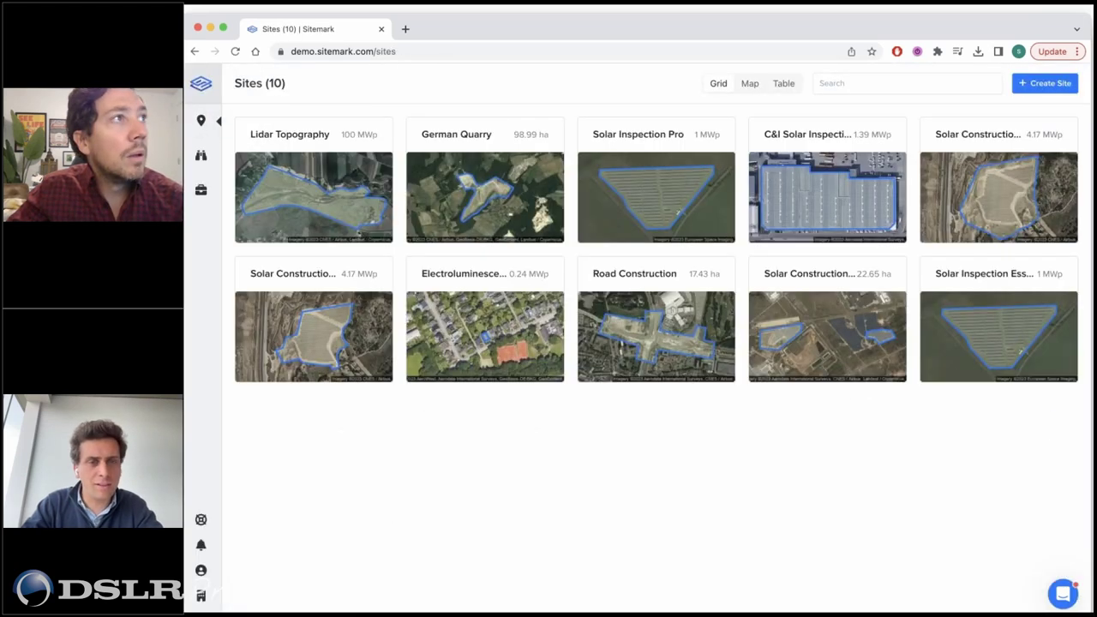
{"action": "left_click", "coordinate": [782, 83]}
{"action": "left_click", "coordinate": [644, 253]}
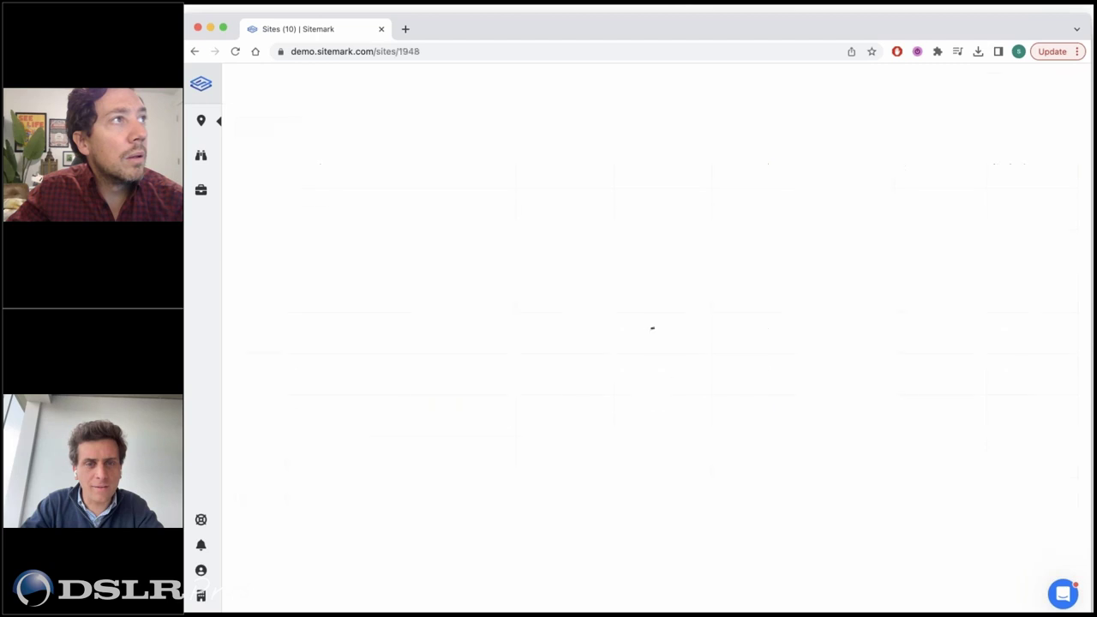
{"action": "left_click", "coordinate": [427, 282]}
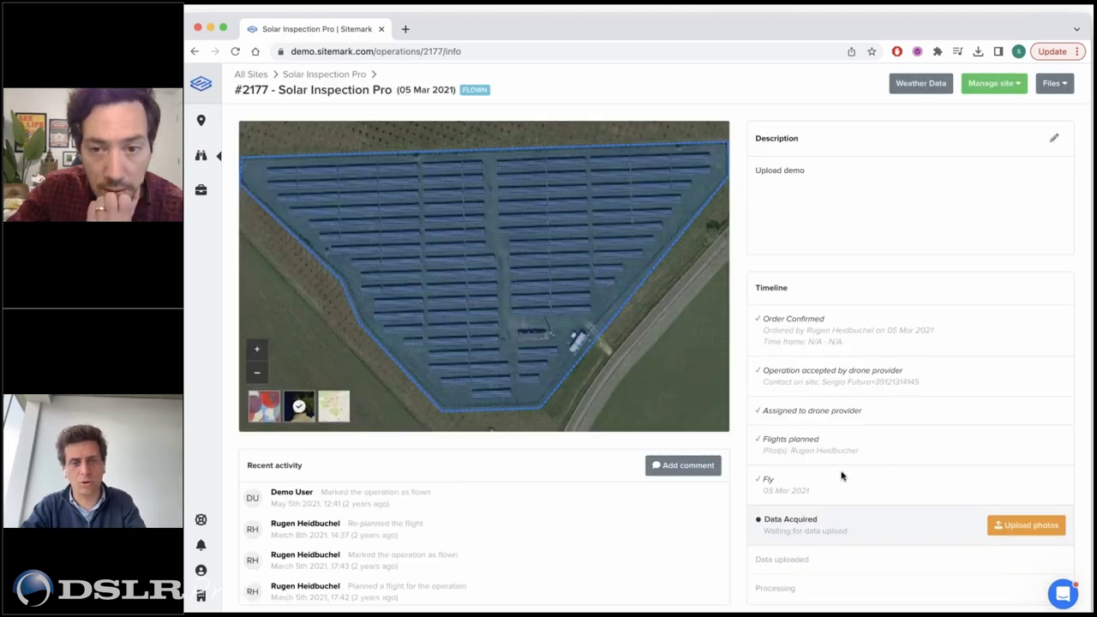
{"action": "scroll", "coordinate": [863, 483], "scroll_direction": "down", "scroll_amount": 1}
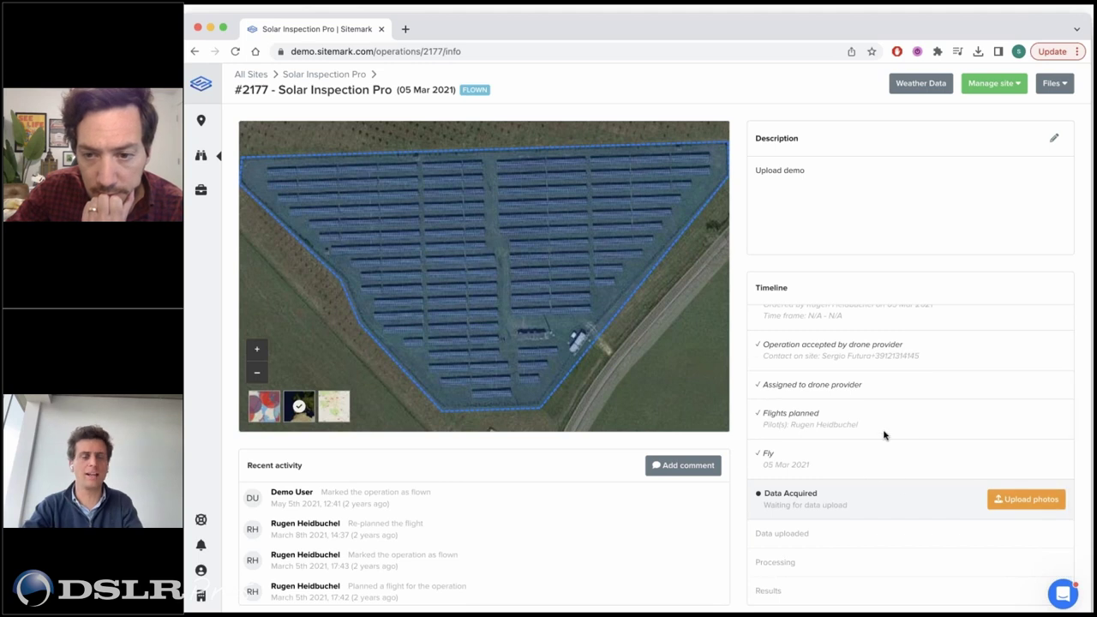